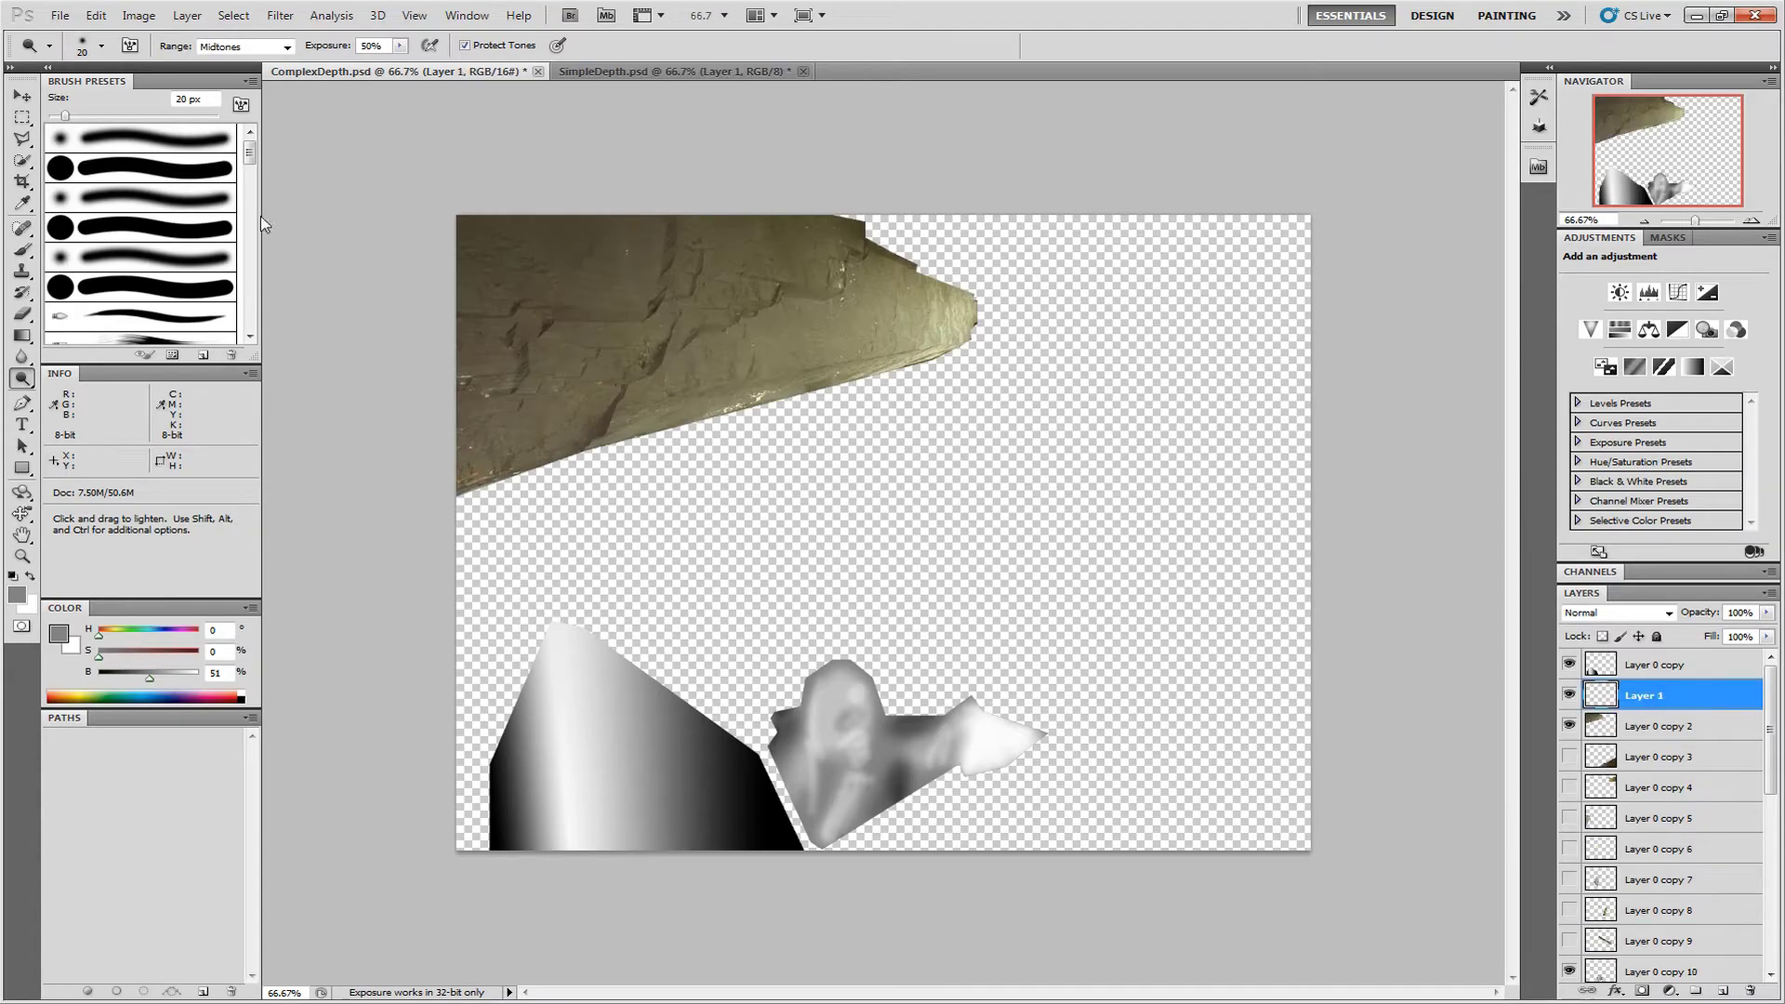
Fill the upper-left rock with a gradient running from white at the image edge to black at its tip
key(g)
drag(435, 246, 979, 314)
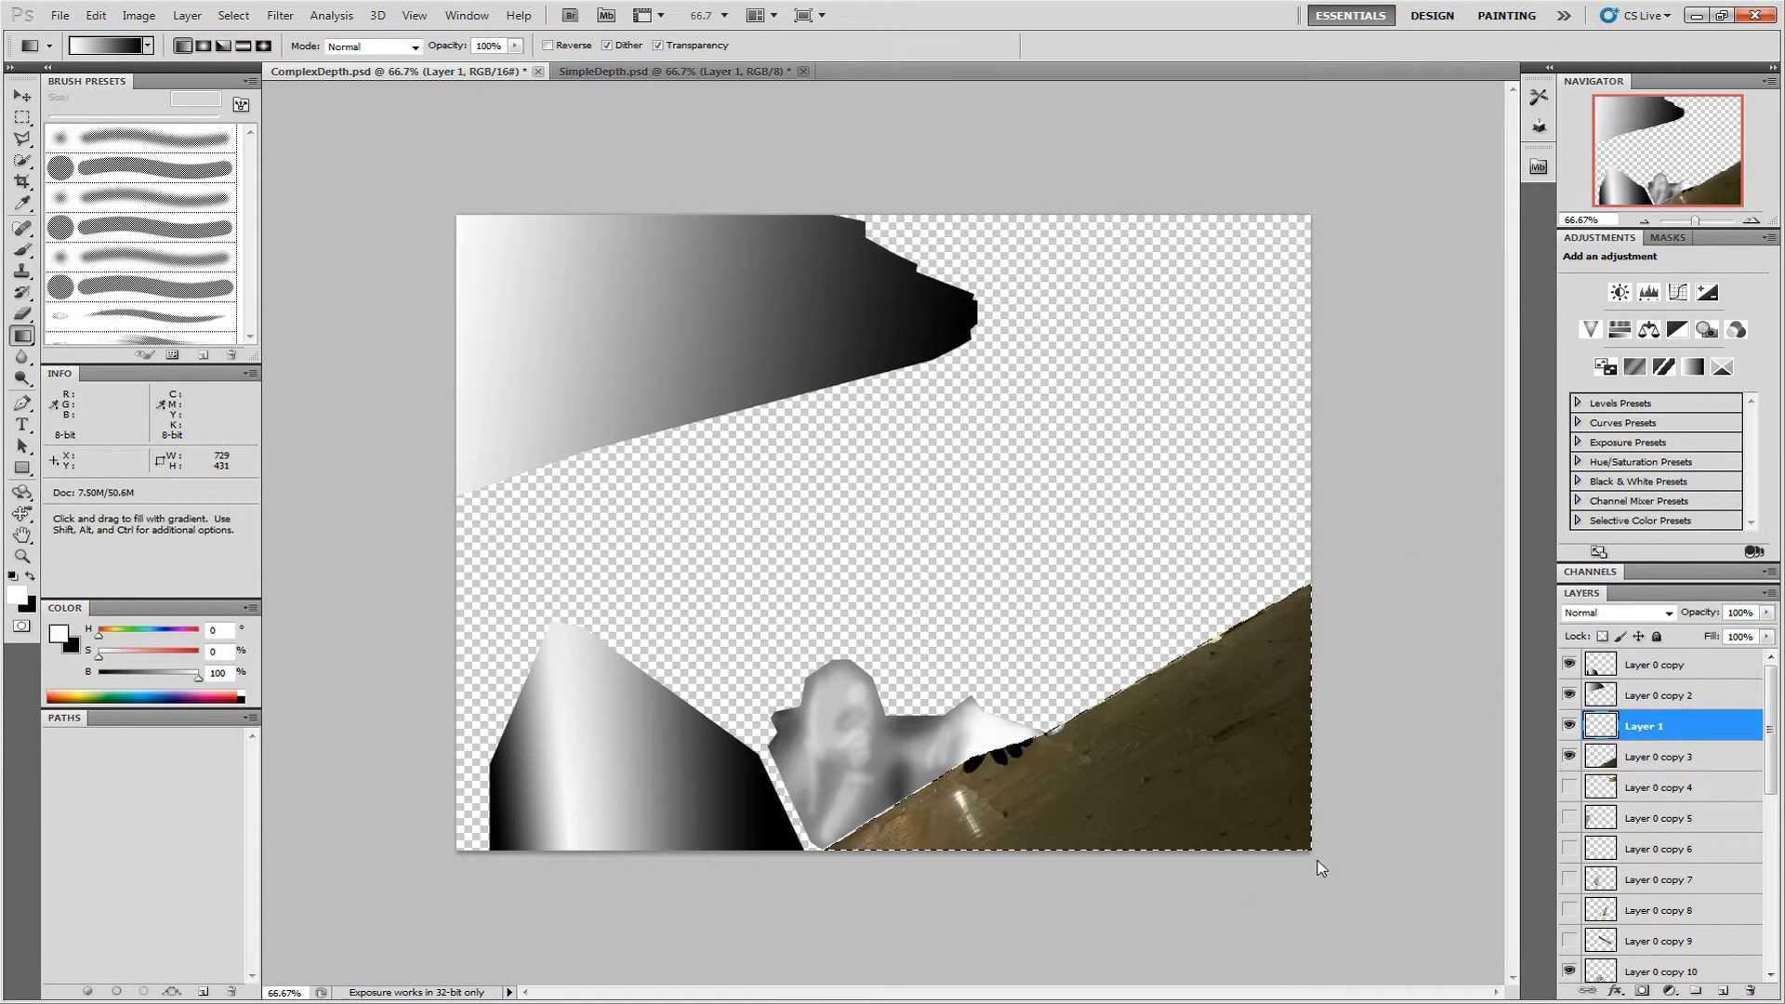
Fill the lower-right slope with a gradient from white at the outer corner to black inward, and merge it into Layer 0 copy 3
drag(1318, 861, 1131, 689)
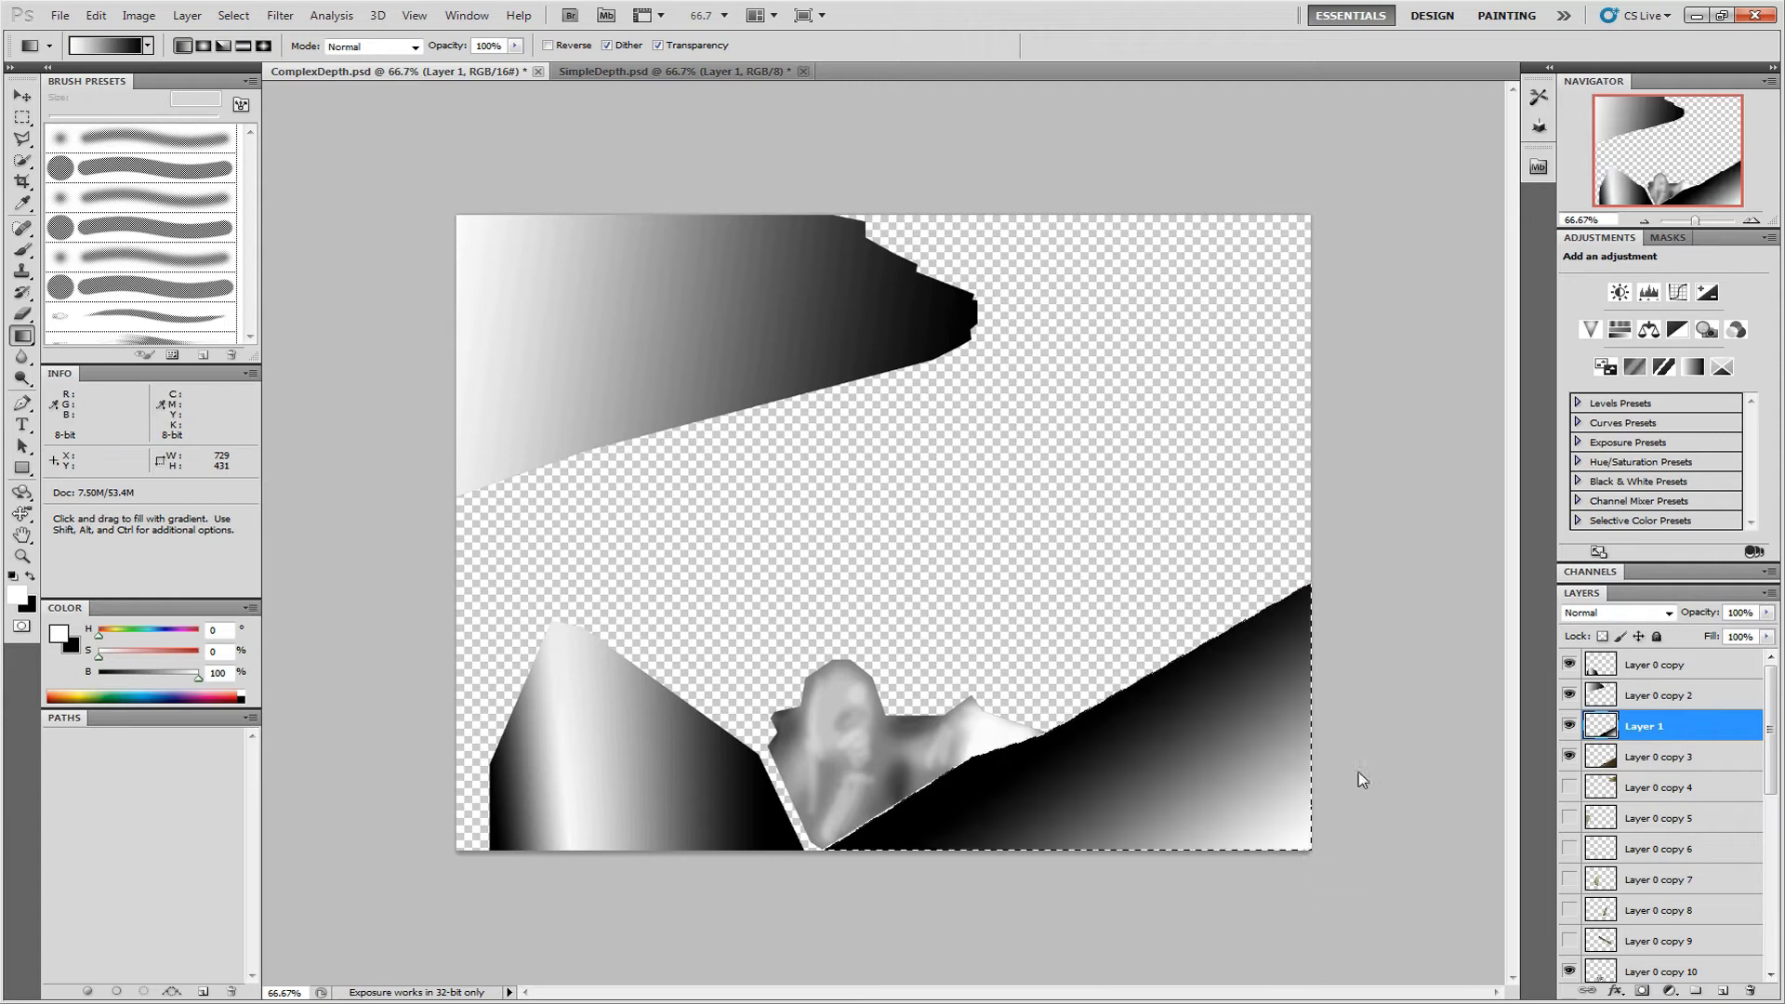
click(1569, 725)
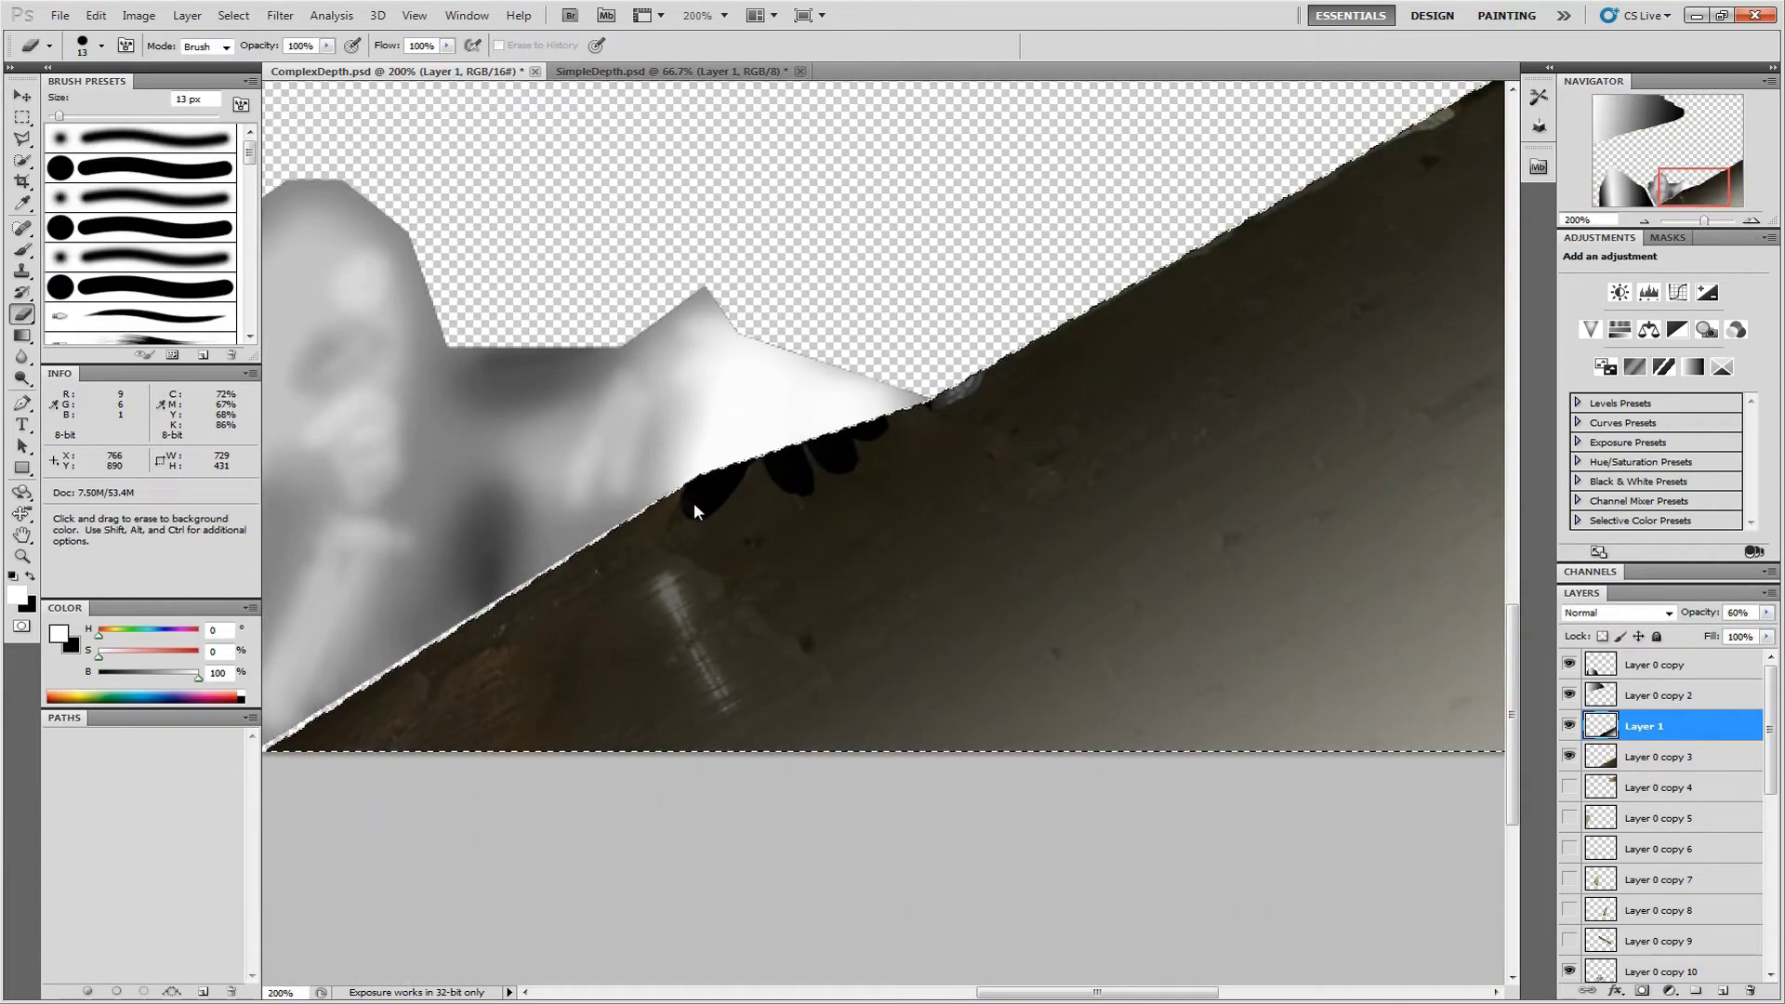
click(1618, 612)
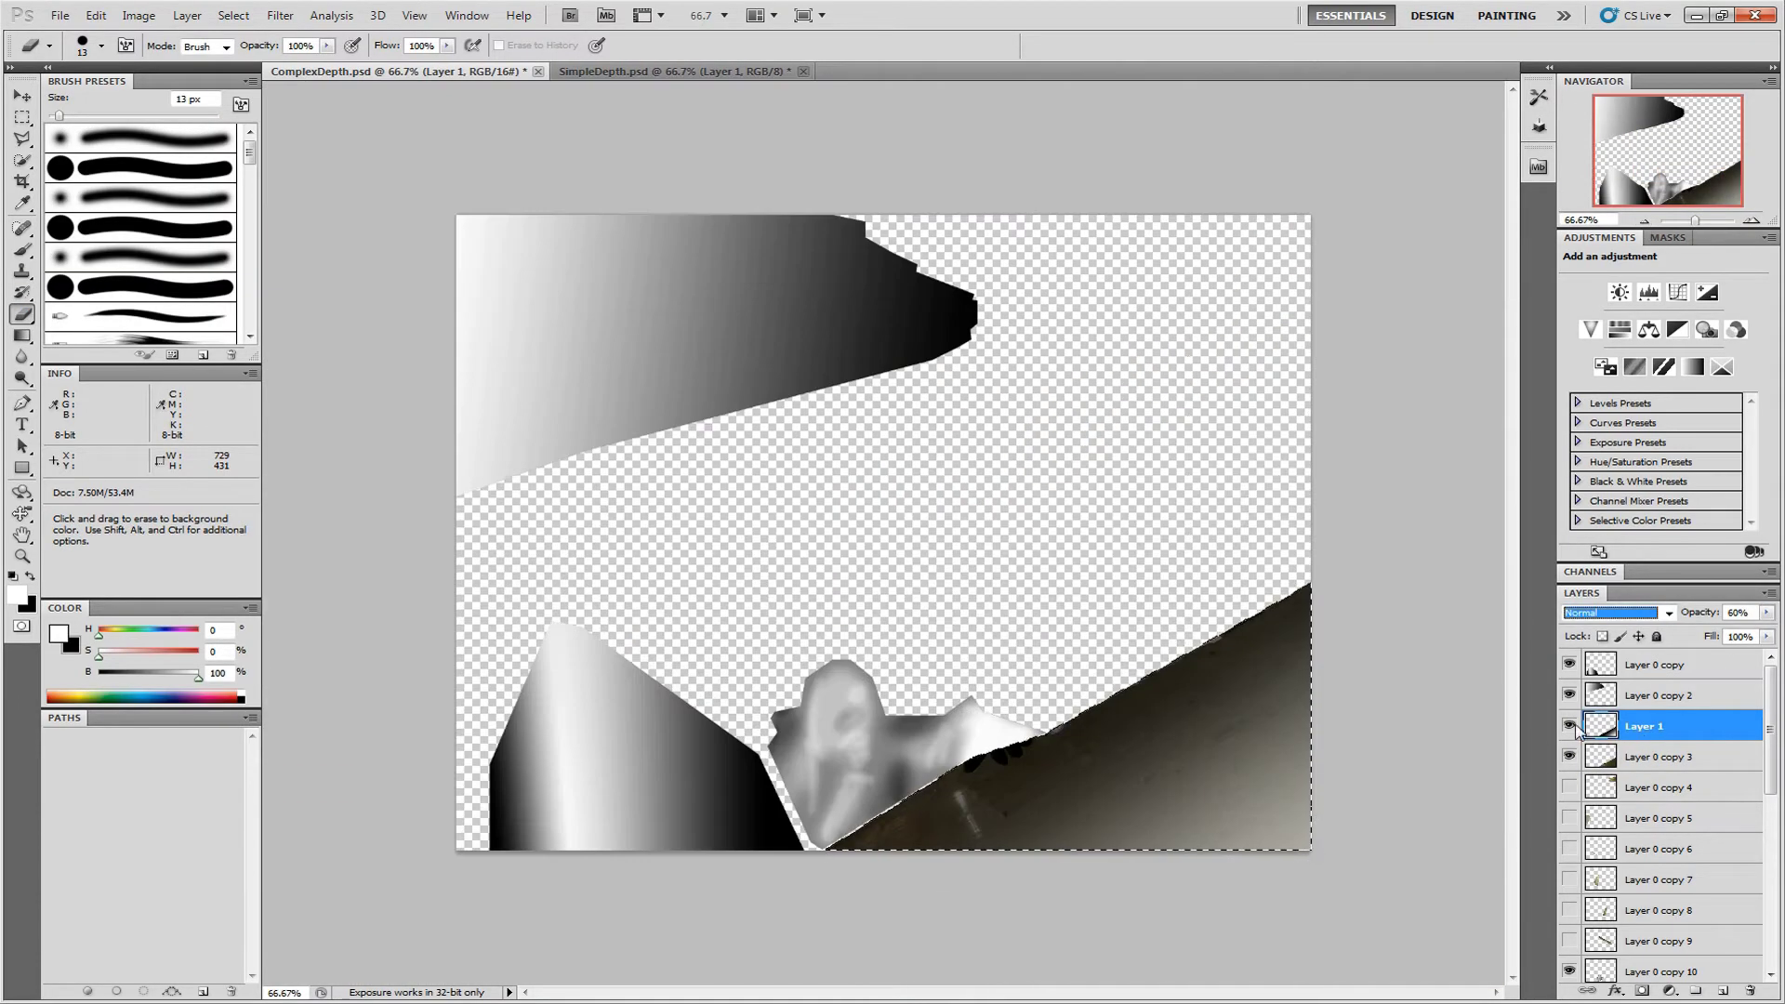
key(g)
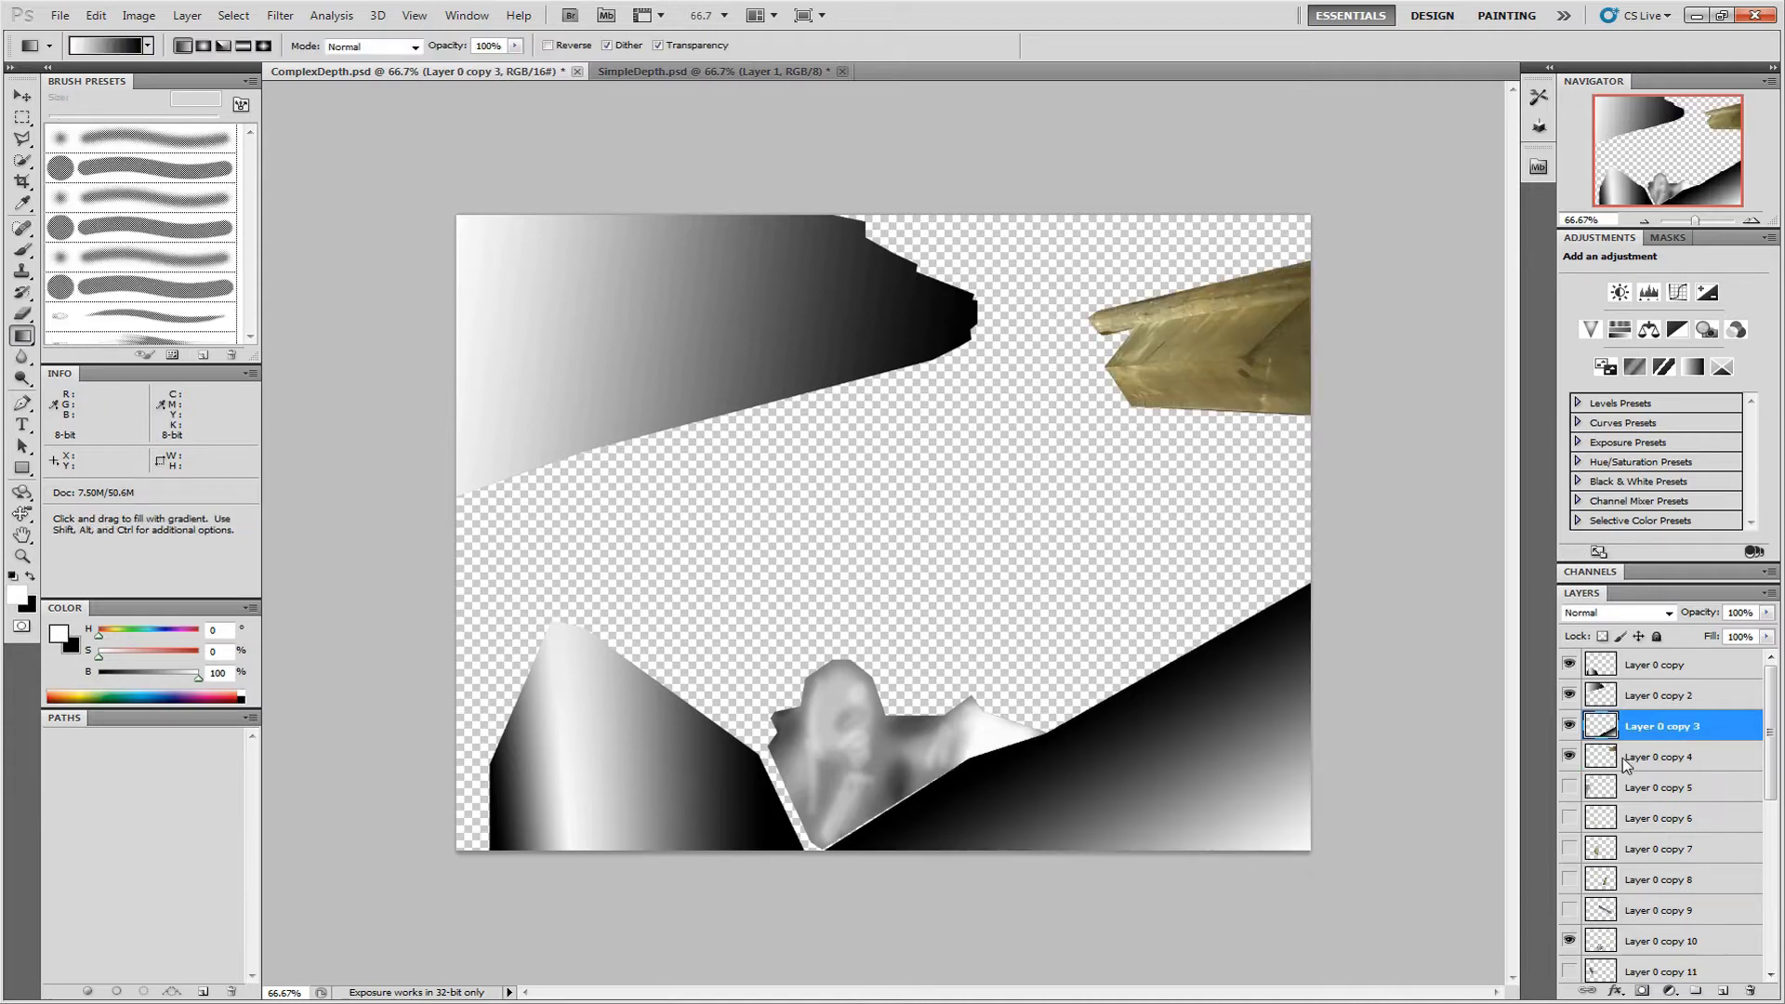
Select the upper strip of the right-hand crystal and fill it with a gradient from white at the image edge to black at the tip
key(l)
key(ctrl+d)
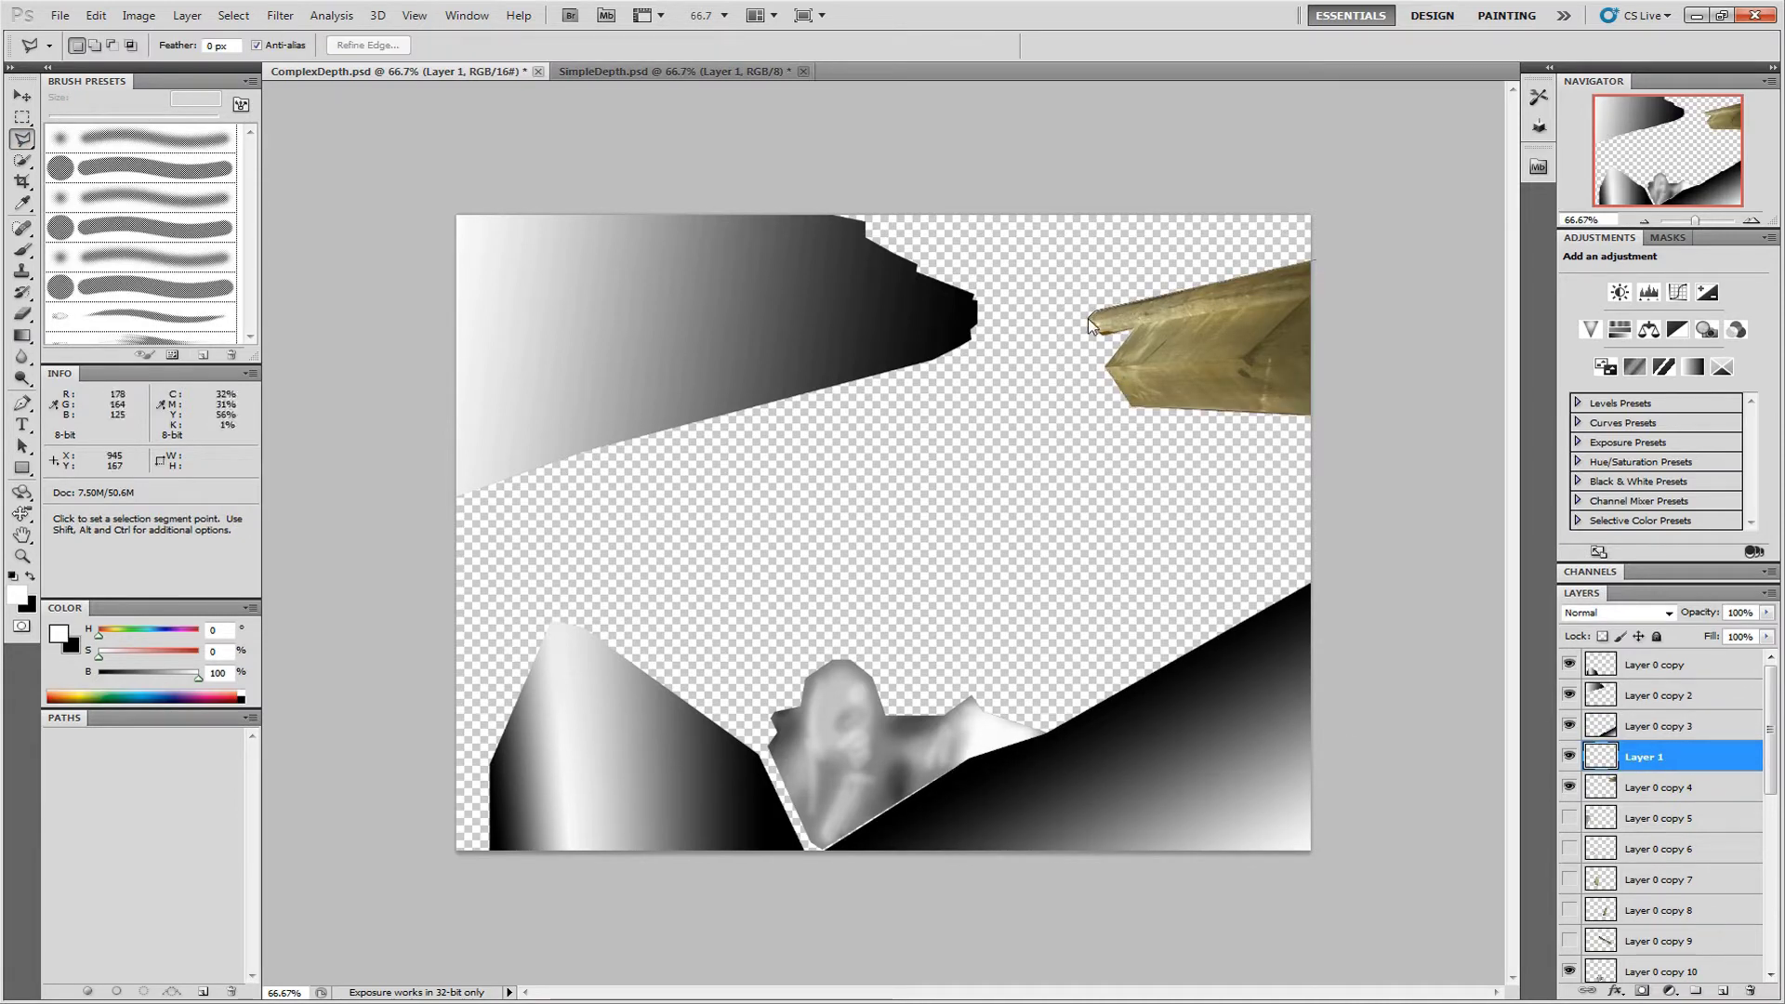
click(1316, 261)
key(g)
drag(1307, 277, 1116, 320)
Outline the middle face of the right-hand crystal and fill it with a gradient fading to black at its tip
key(l)
click(1316, 298)
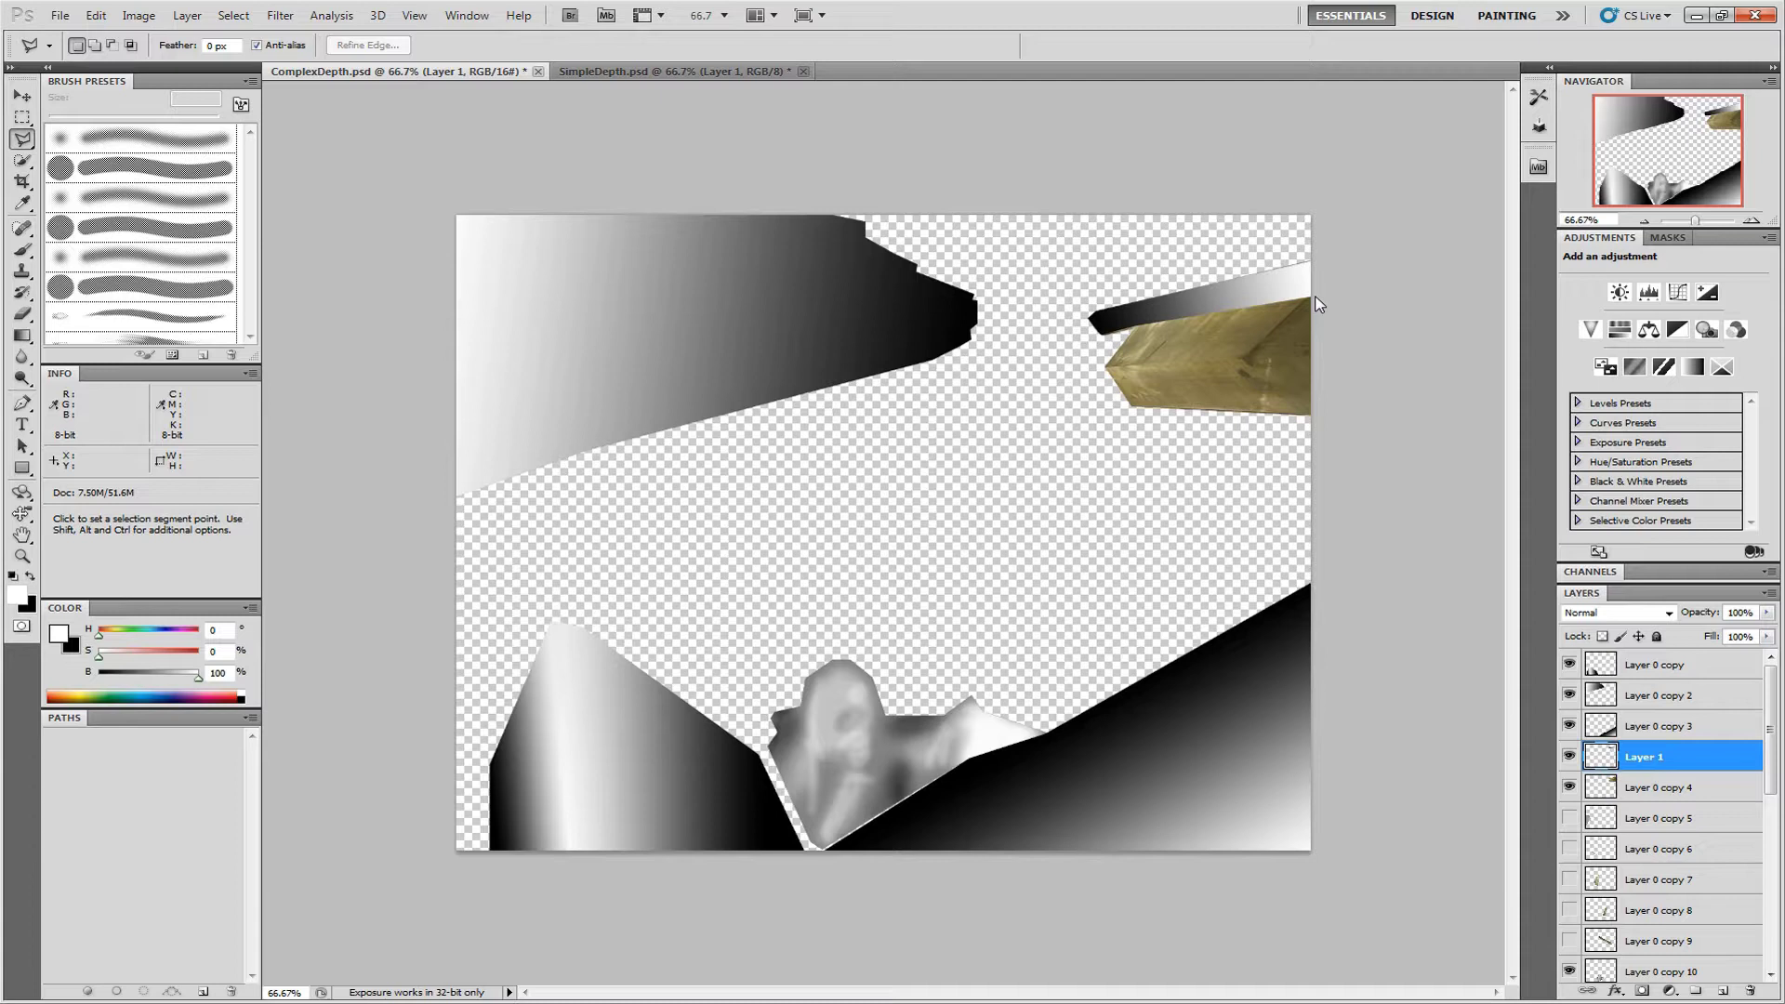
double_click(1317, 356)
key(g)
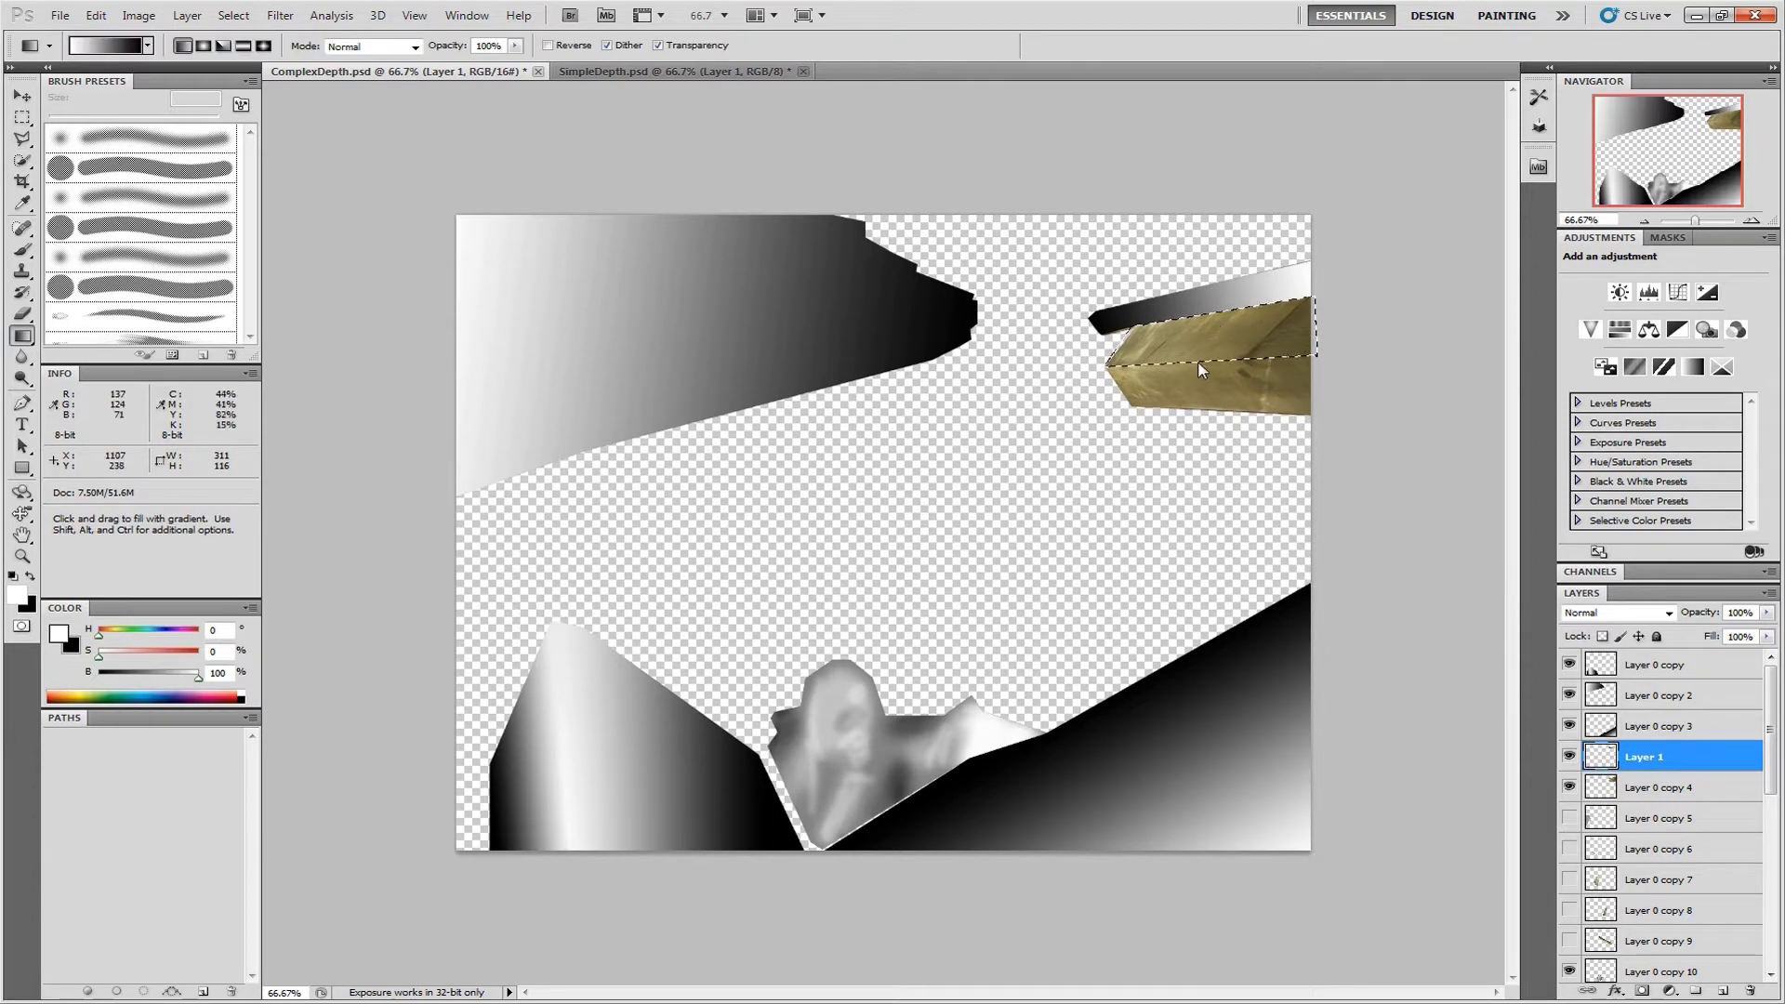
drag(1212, 361, 1118, 348)
key(ctrl+d)
Select the lower face of the right-hand crystal and fill it with a white-to-black gradient running from the image edge inward
key(l)
click(1314, 356)
key(g)
key(ctrl+shift+alt+n)
drag(1306, 383, 1123, 391)
Shade the crystal's lower face with a crosswise gradient on a layer set to Multiply at 35% opacity
drag(1229, 360, 1210, 424)
key(shift+alt+m)
key(ctrl+d)
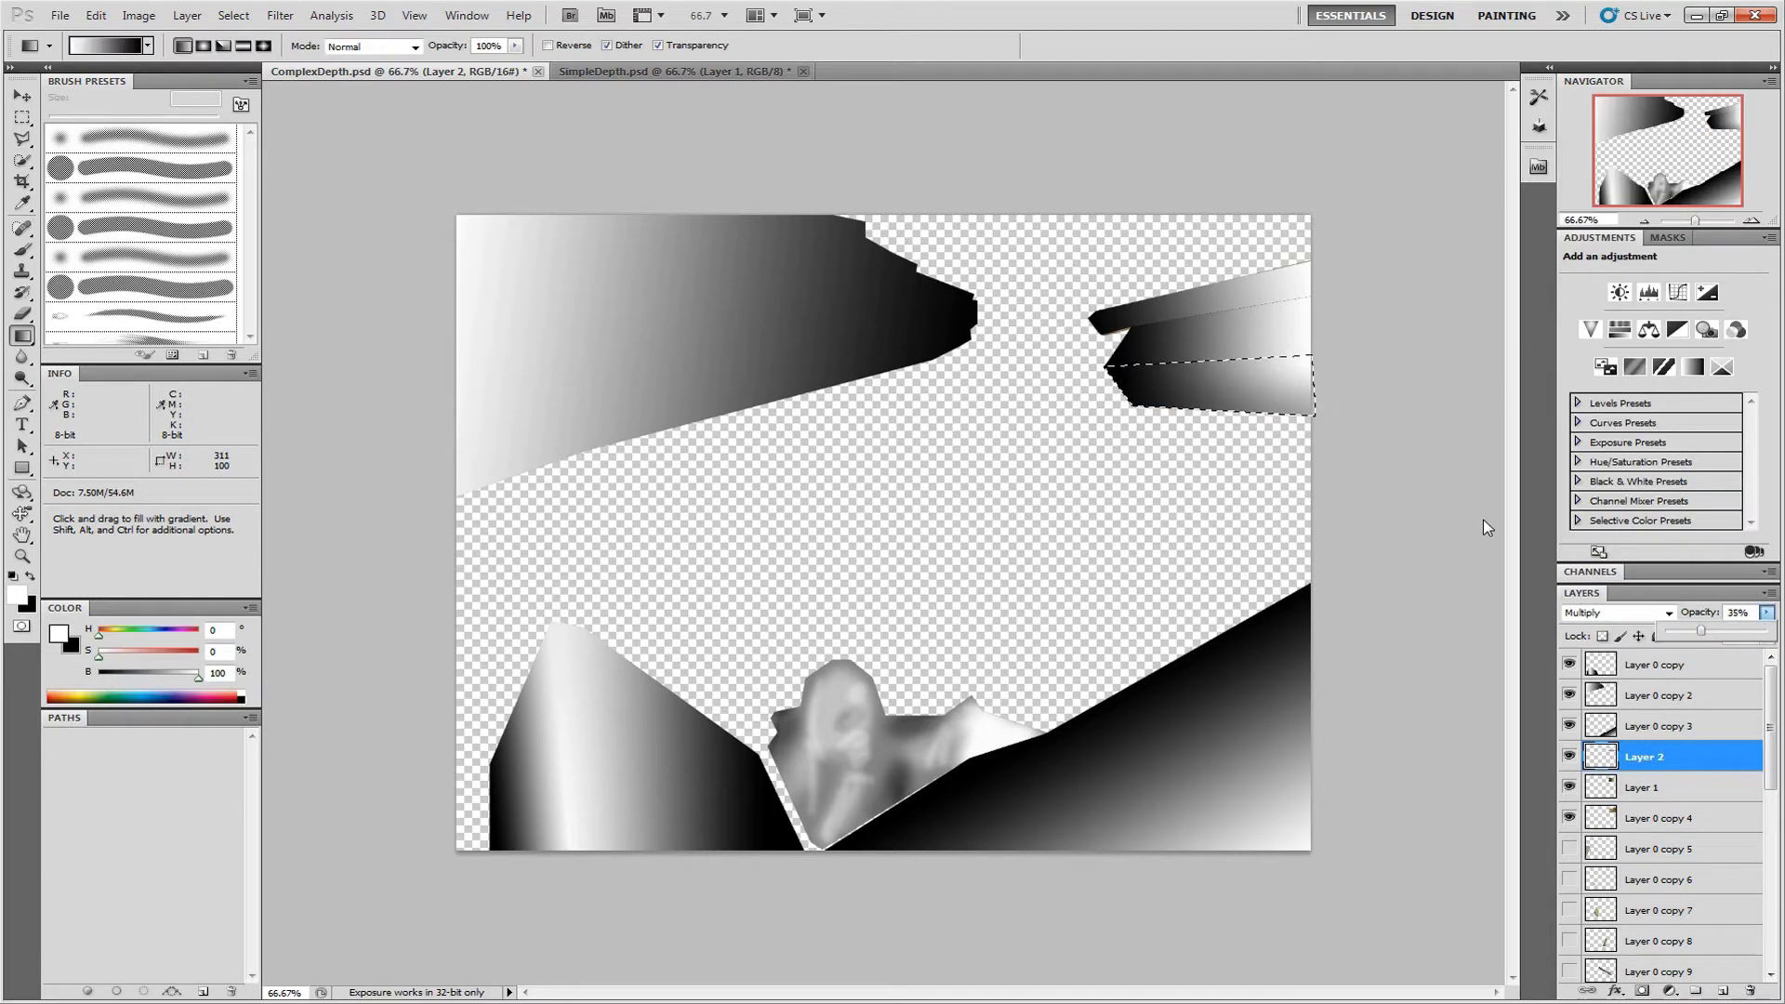
key(l)
key(3)
key(5)
Shade the right-hand crystal's upper strip with a crosswise gradient on a new Multiply layer at reduced opacity
click(1312, 277)
key(ctrl+e)
key(g)
key(ctrl+shift+alt+n)
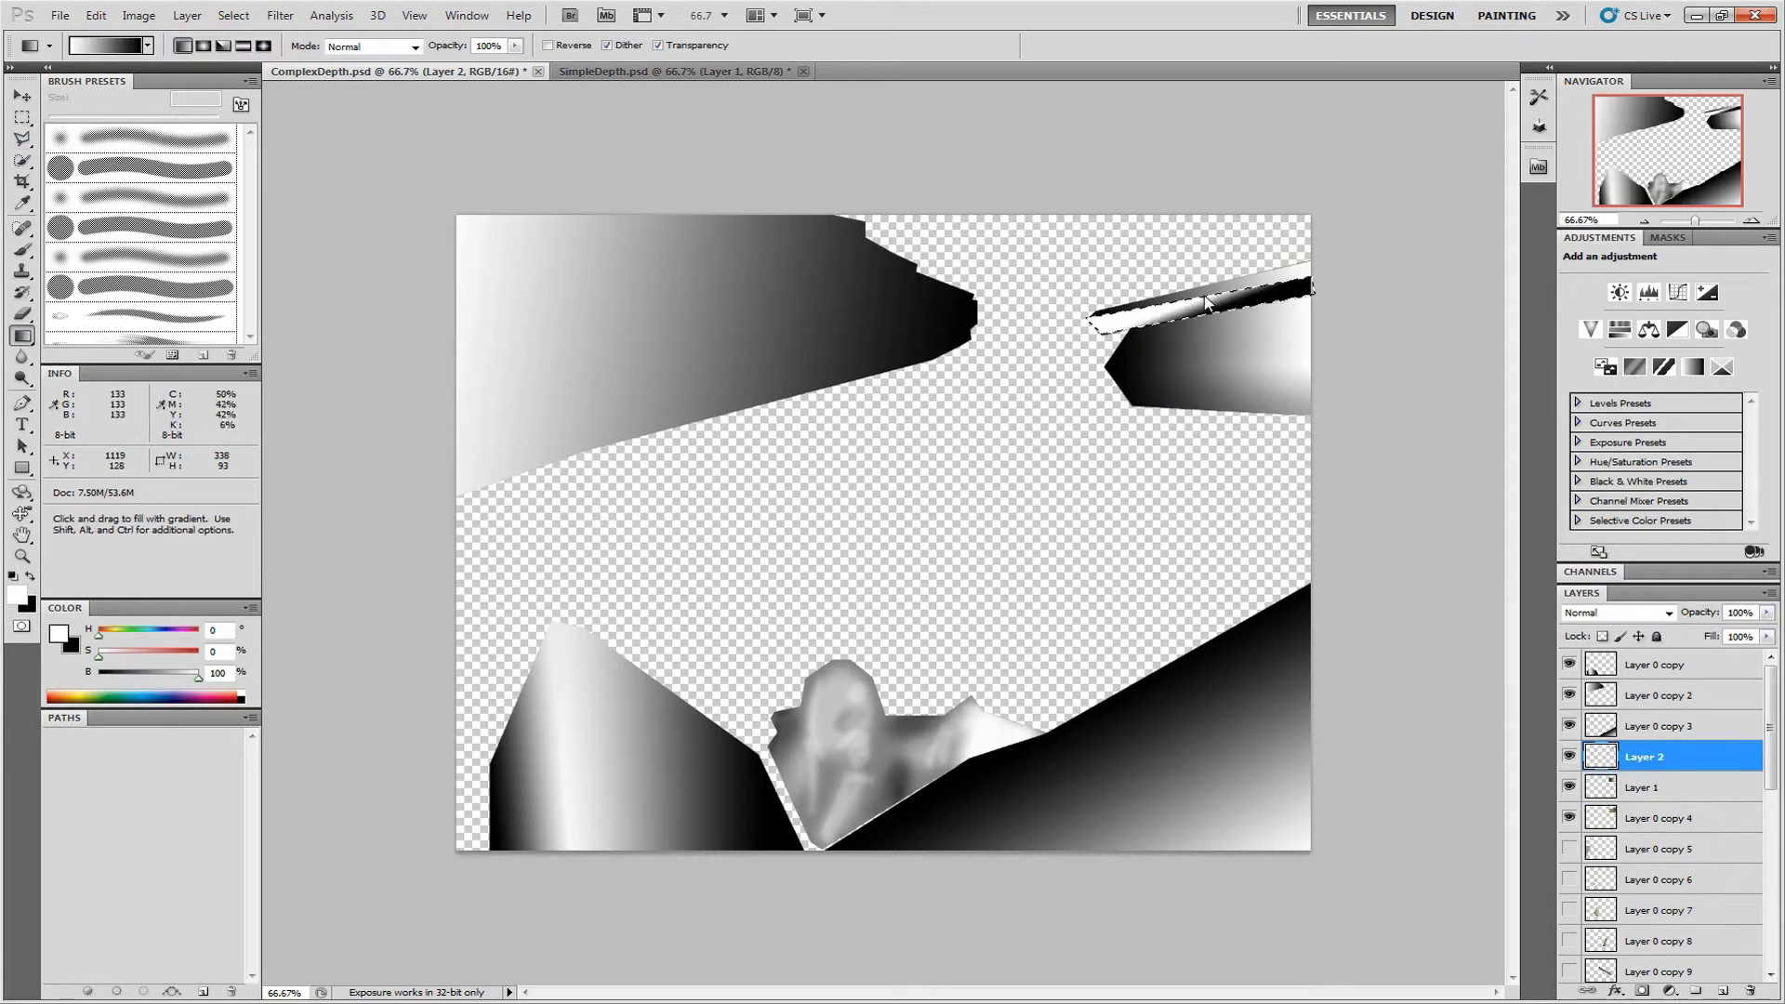
drag(1205, 290, 1211, 311)
click(1618, 613)
click(1600, 186)
click(1766, 613)
click(1707, 632)
key(ctrl+d)
Shade the right-hand crystal's middle face with a gradient on a new layer set to Multiply at 23% opacity, and merge it down
key(l)
click(1317, 354)
key(ctrl+e)
key(ctrl+shift+alt+n)
key(g)
click(1617, 613)
click(1597, 193)
click(1766, 613)
click(1696, 631)
key(ctrl+d)
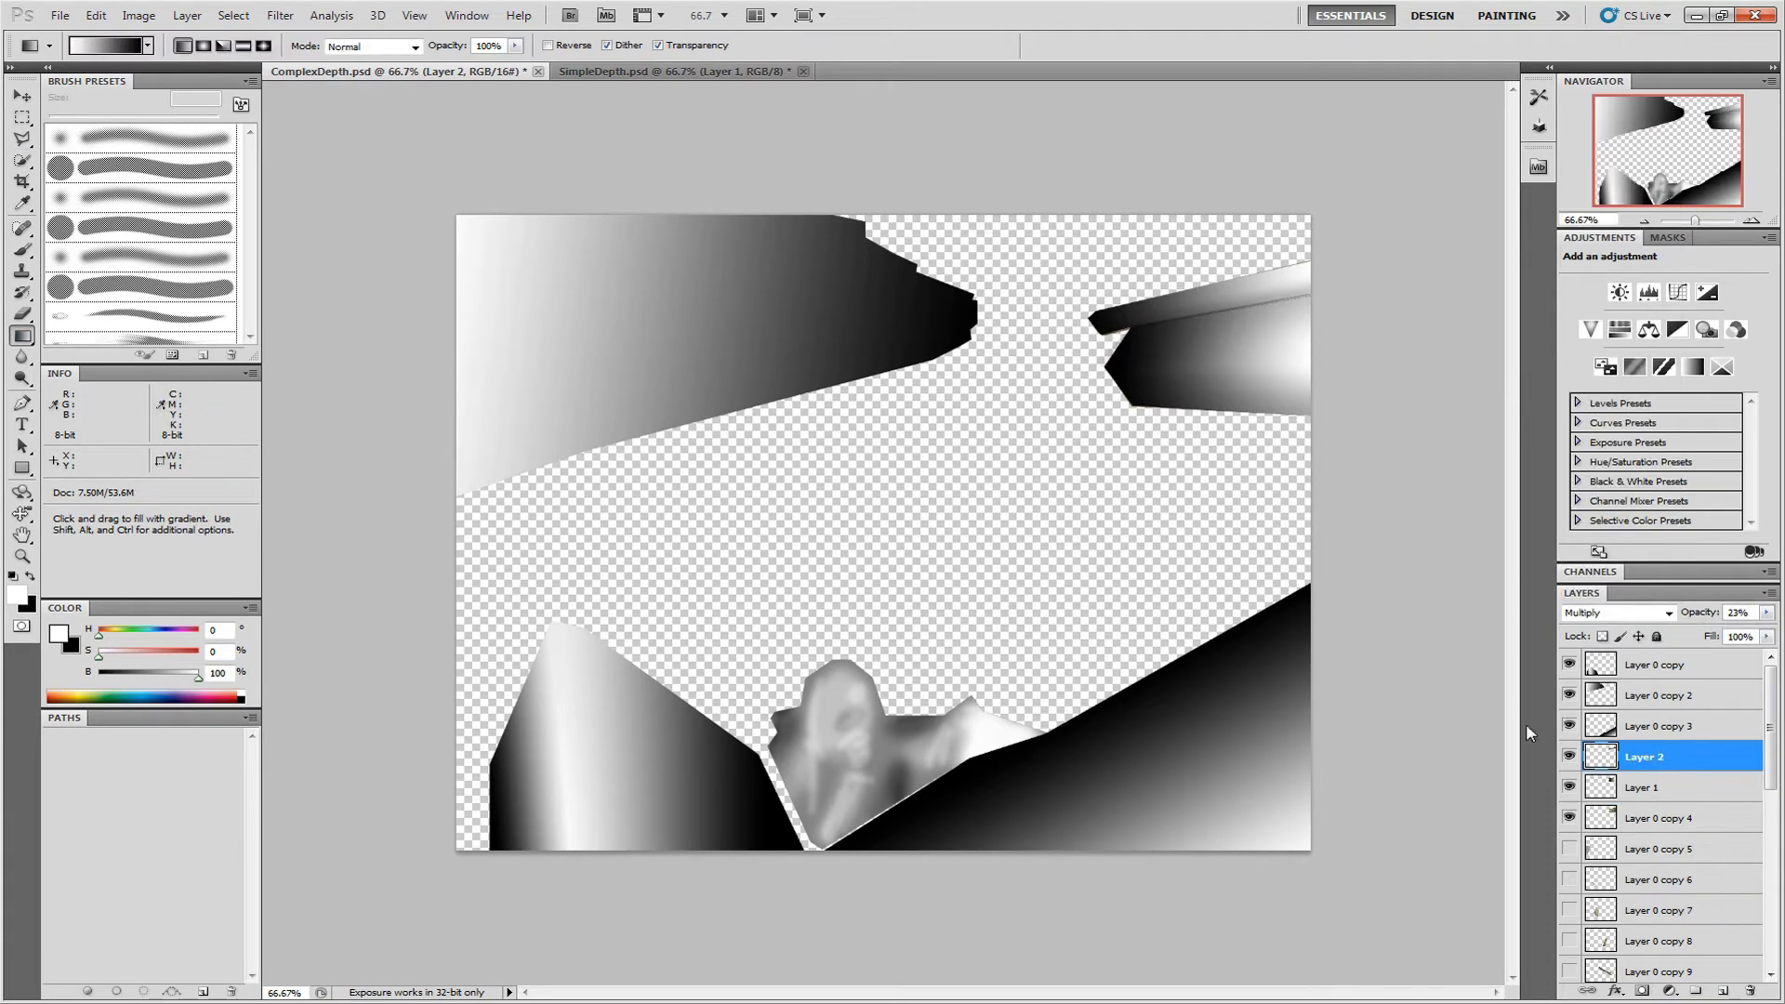
click(232, 15)
click(249, 53)
key(ctrl+e)
Reveal and select Layer 0 copy 5, and compare the masked pieces with the original photo on Layer 0
click(1569, 788)
click(1650, 790)
click(1770, 973)
click(1570, 969)
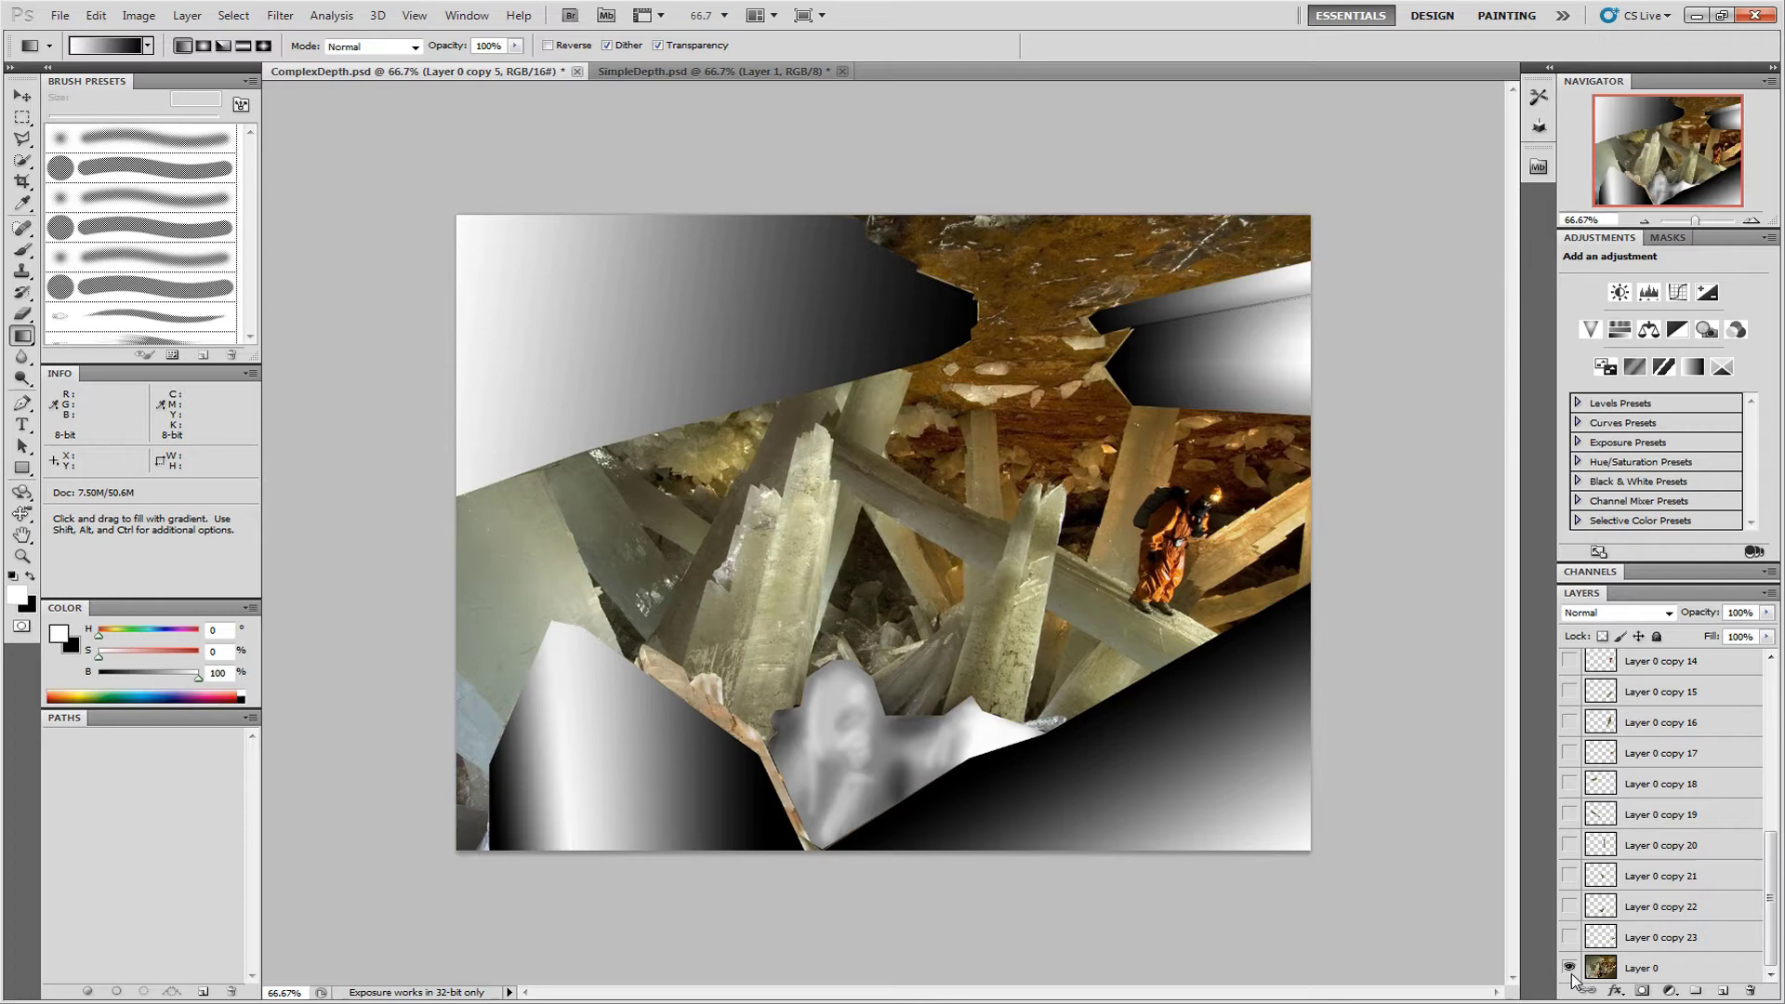
click(1569, 969)
Select the left-hand rock of Layer 0 copy 5 and fill it with a gradient from white at the top to black at the bottom
key(l)
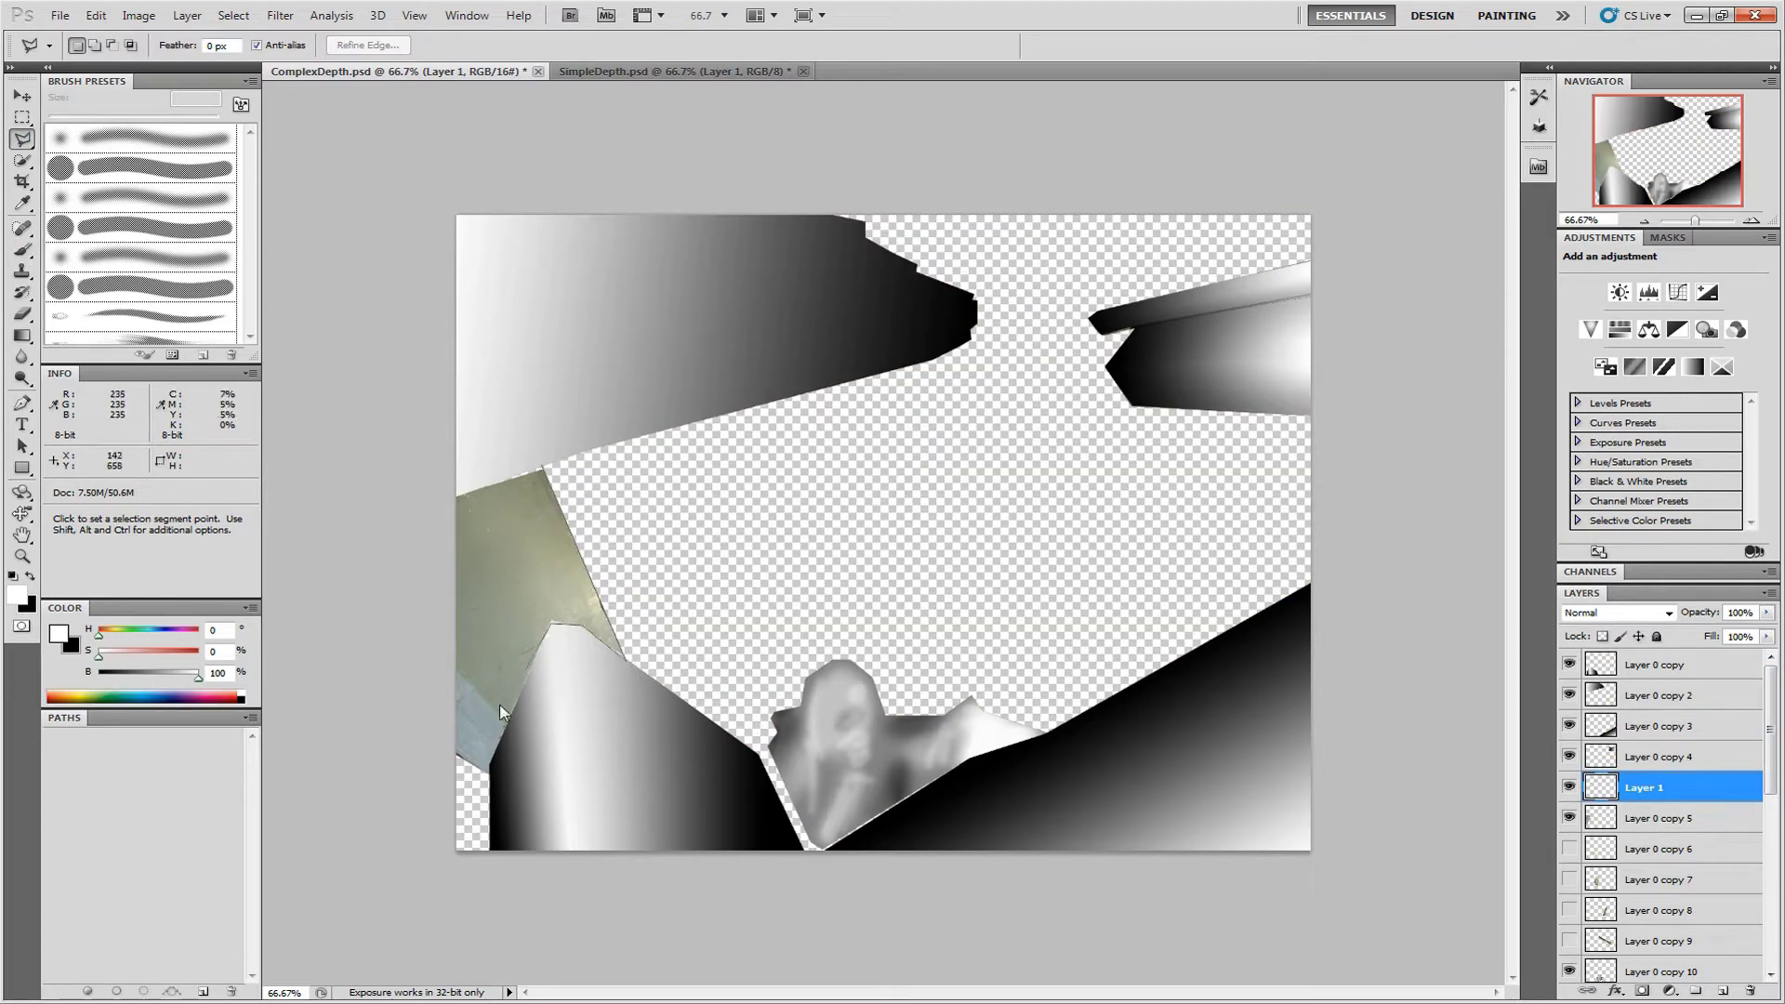
click(487, 769)
key(g)
drag(512, 472, 493, 764)
click(1569, 787)
click(1570, 788)
Shade the left-hand rock with a crosswise gradient on a new layer, changing its blend mode and lowering its opacity
key(ctrl+shift+alt+n)
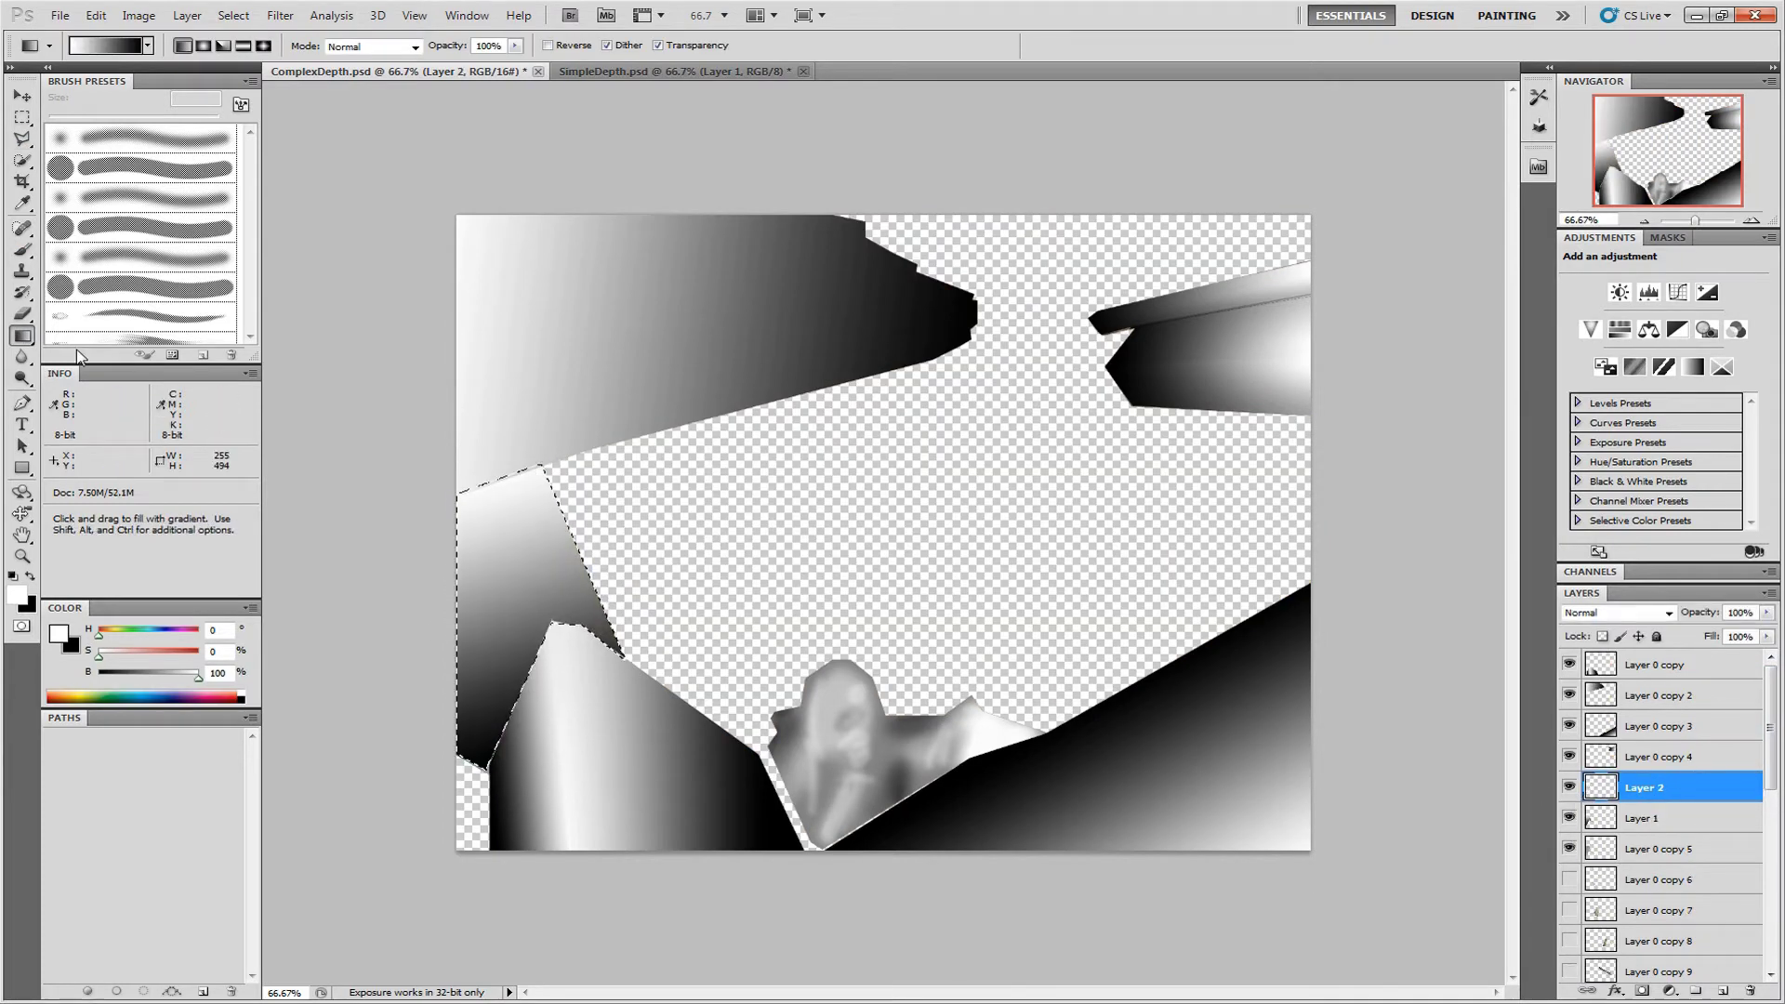
drag(605, 595, 479, 535)
click(1669, 613)
click(1586, 314)
drag(1766, 612, 1697, 635)
key(ctrl+d)
Fill the rocky ledge of Layer 0 copy 6 with a depth gradient and merge it into that layer
drag(1770, 725, 1770, 781)
click(1569, 724)
click(1605, 725)
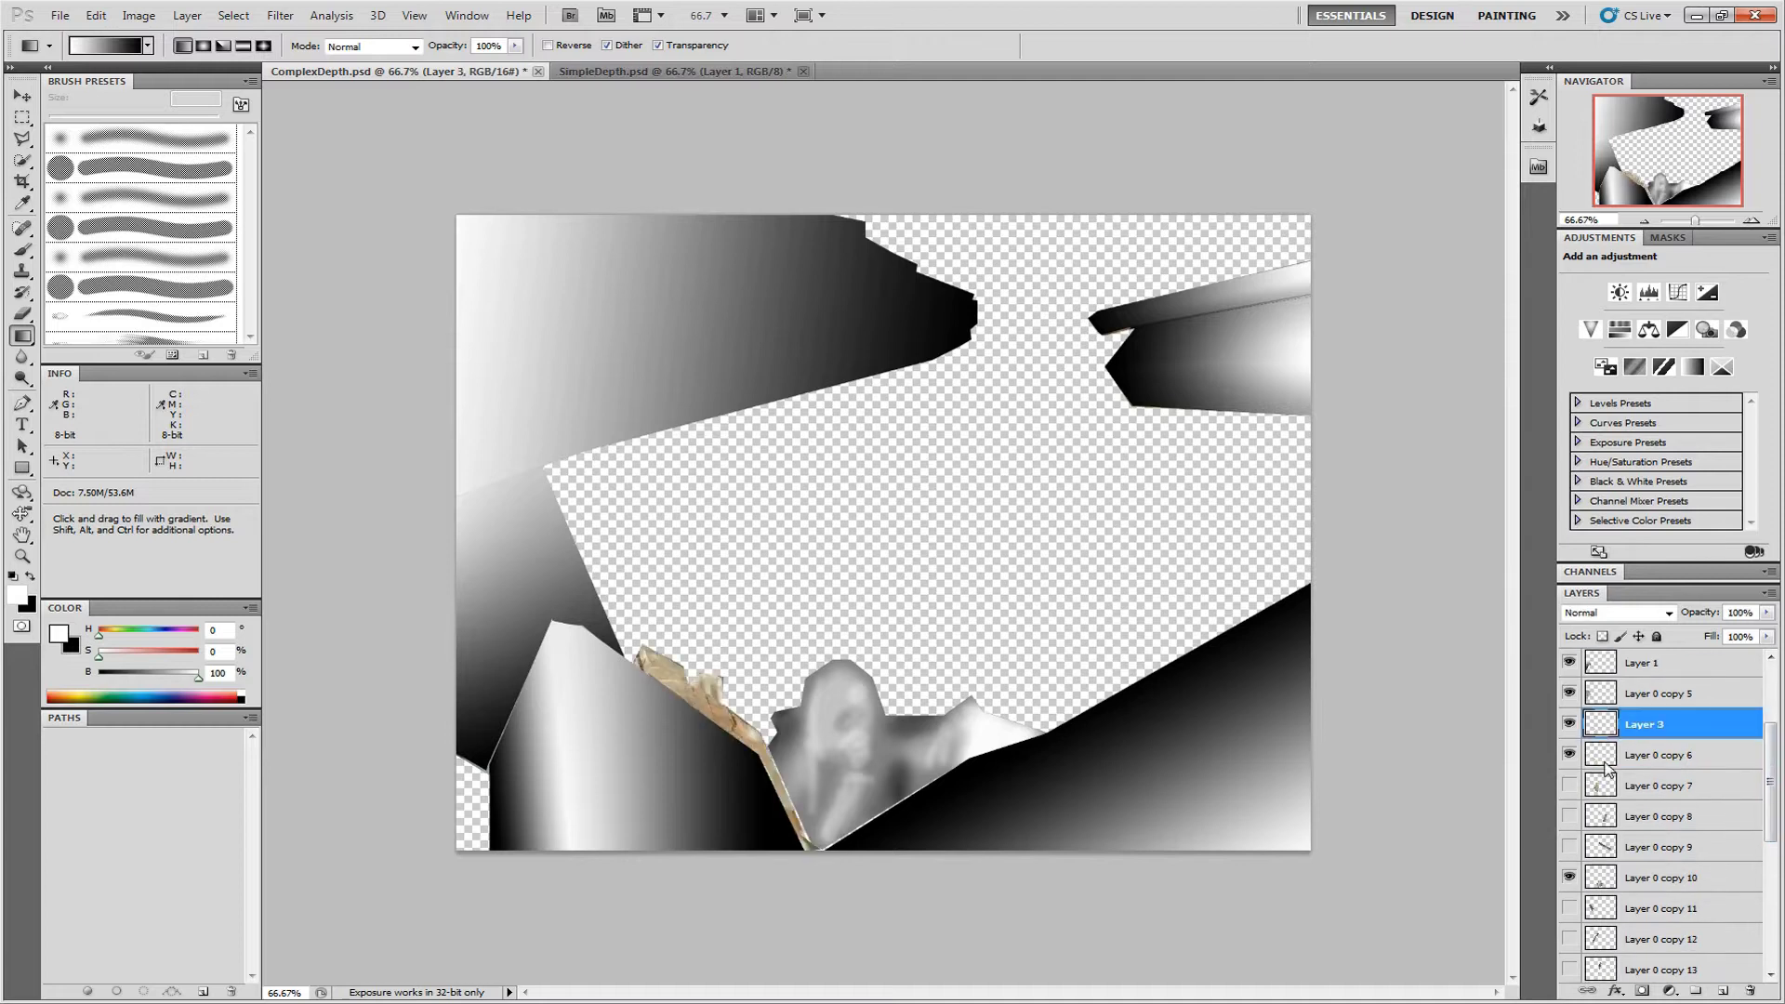
ctrl+click(1605, 763)
drag(651, 658, 726, 645)
key(ctrl+shift+alt+n)
key(ctrl+e)
key(ctrl+e)
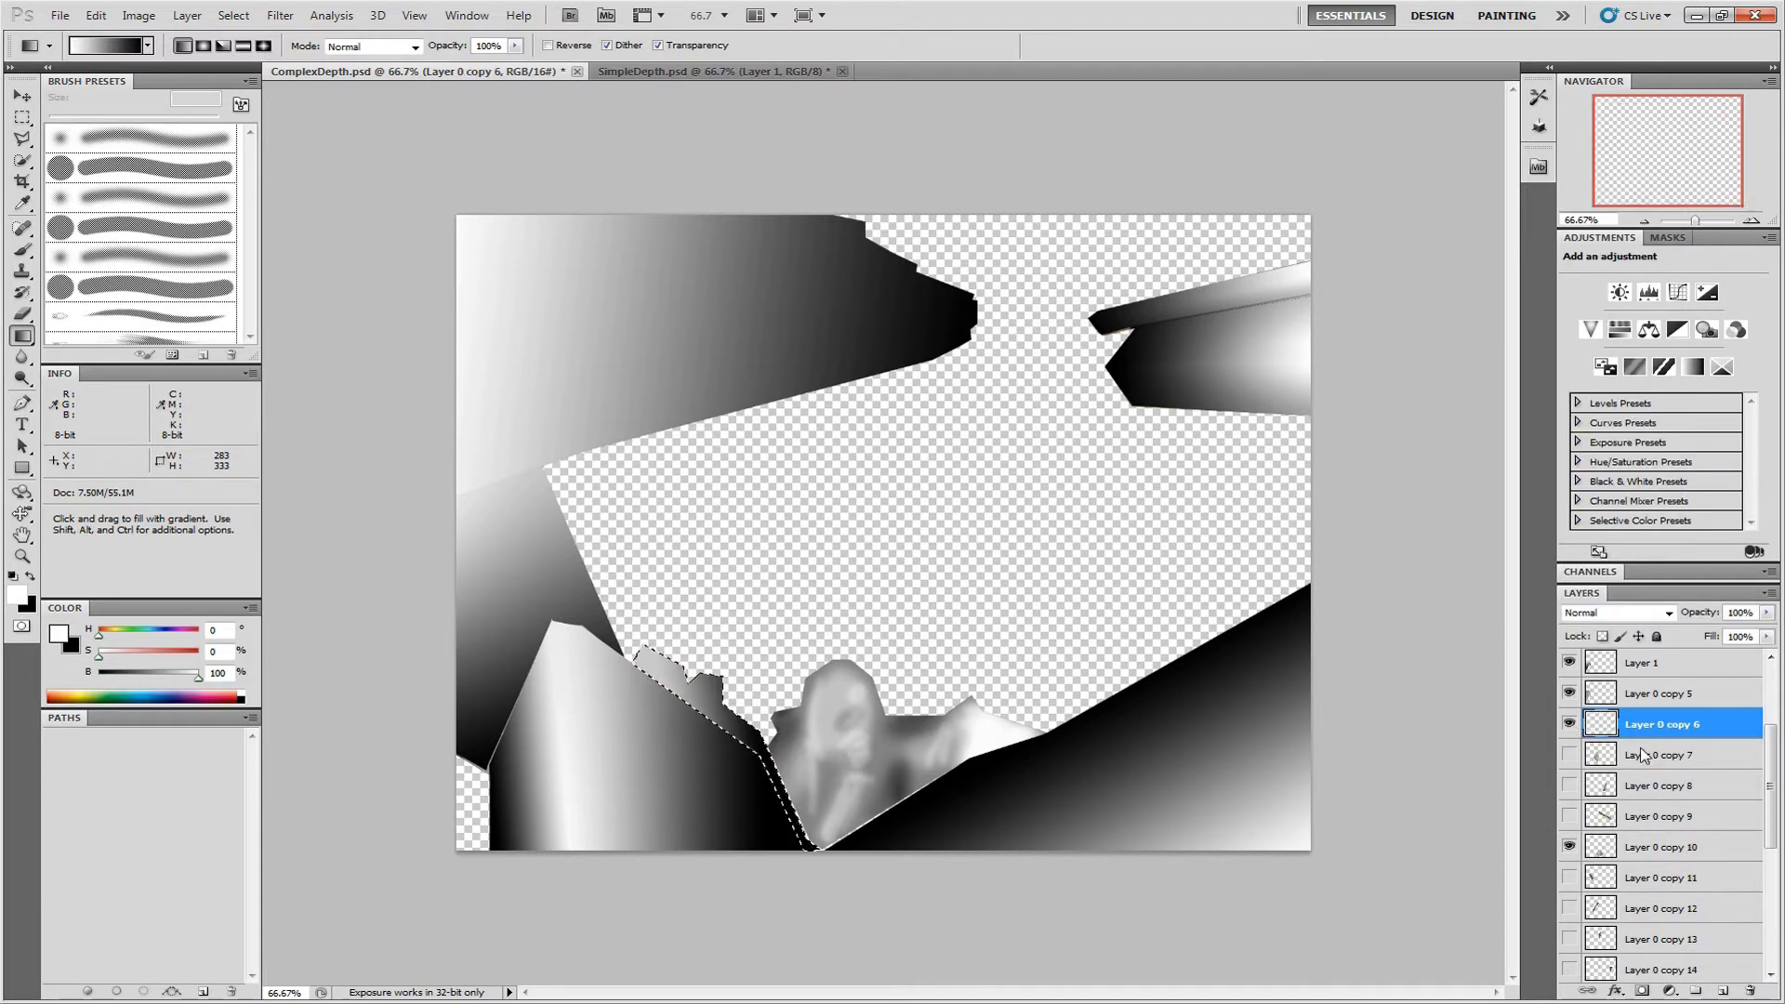
Fill the tall crystal of Layer 0 copy 7 on a new layer with a gradient from white at the base to black at the tip
click(1570, 755)
click(1660, 757)
key(ctrl+shift+alt+n)
ctrl+click(1601, 784)
drag(761, 672, 815, 434)
click(1569, 755)
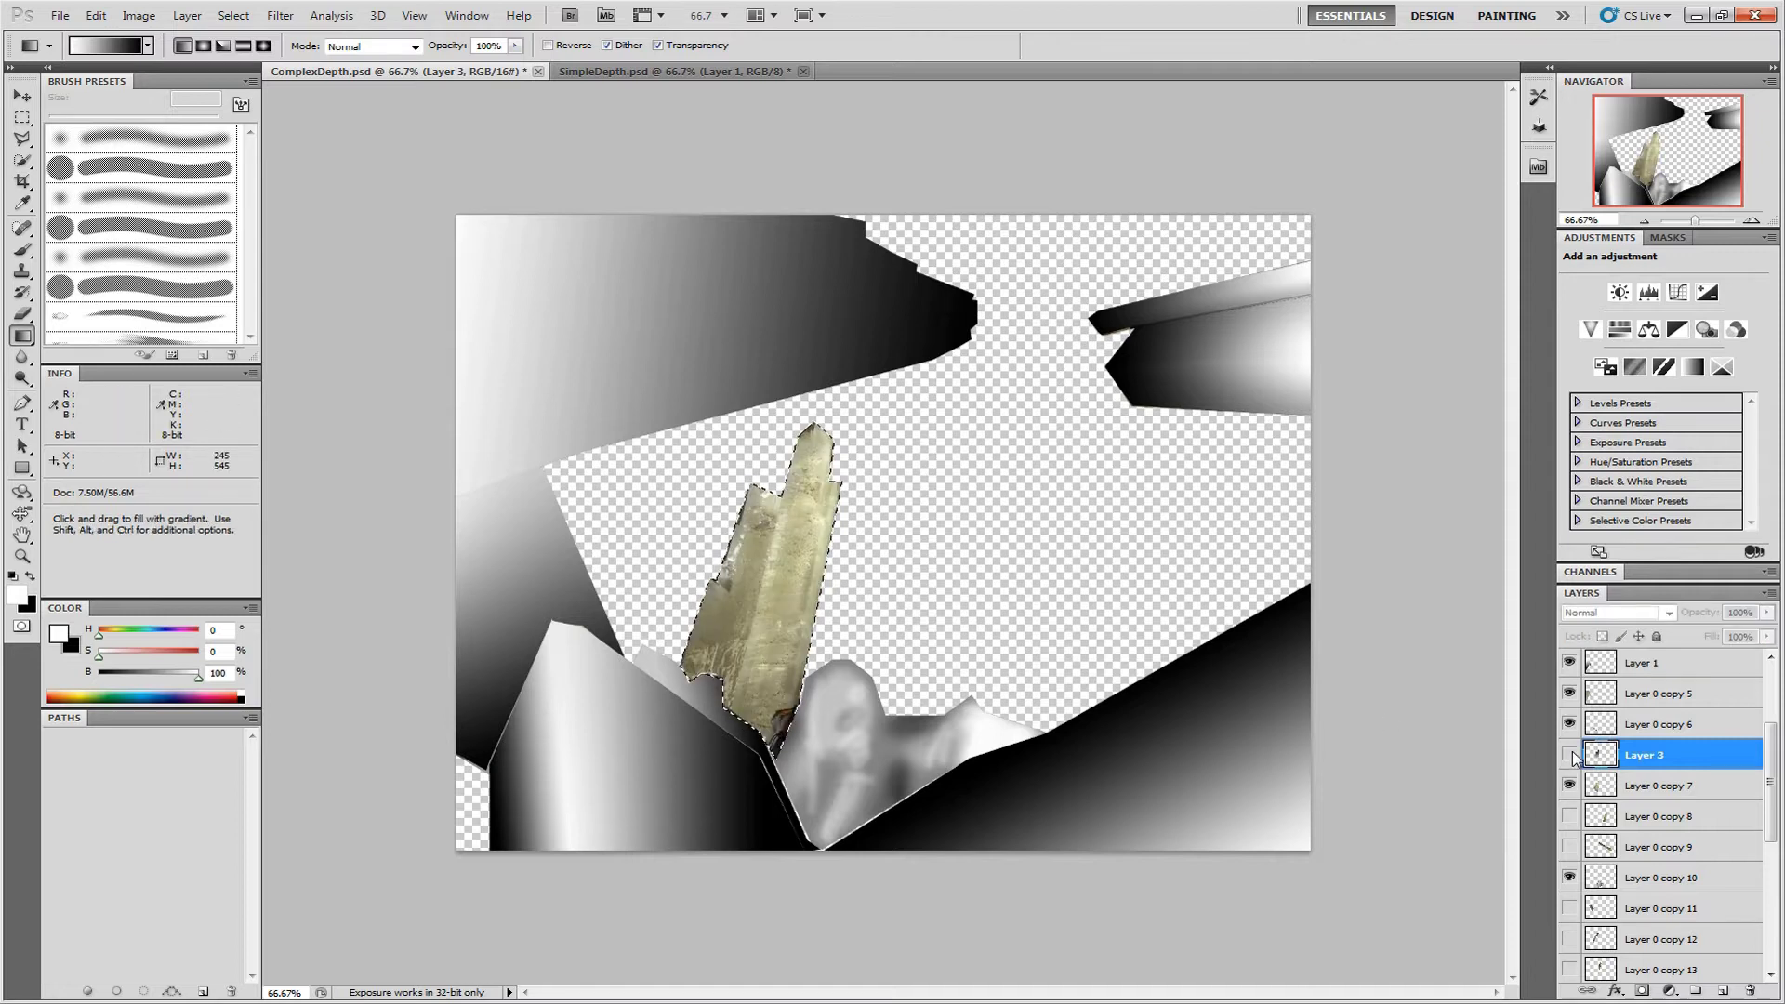
click(1574, 755)
Shade the left facet of the tall crystal with a crosswise gradient on a new Multiply layer and merge it into Layer 0 copy 7
key(l)
alt+click(723, 714)
click(822, 403)
double_click(783, 491)
key(ctrl+shift+alt+n)
key(g)
drag(790, 600, 715, 581)
click(1668, 613)
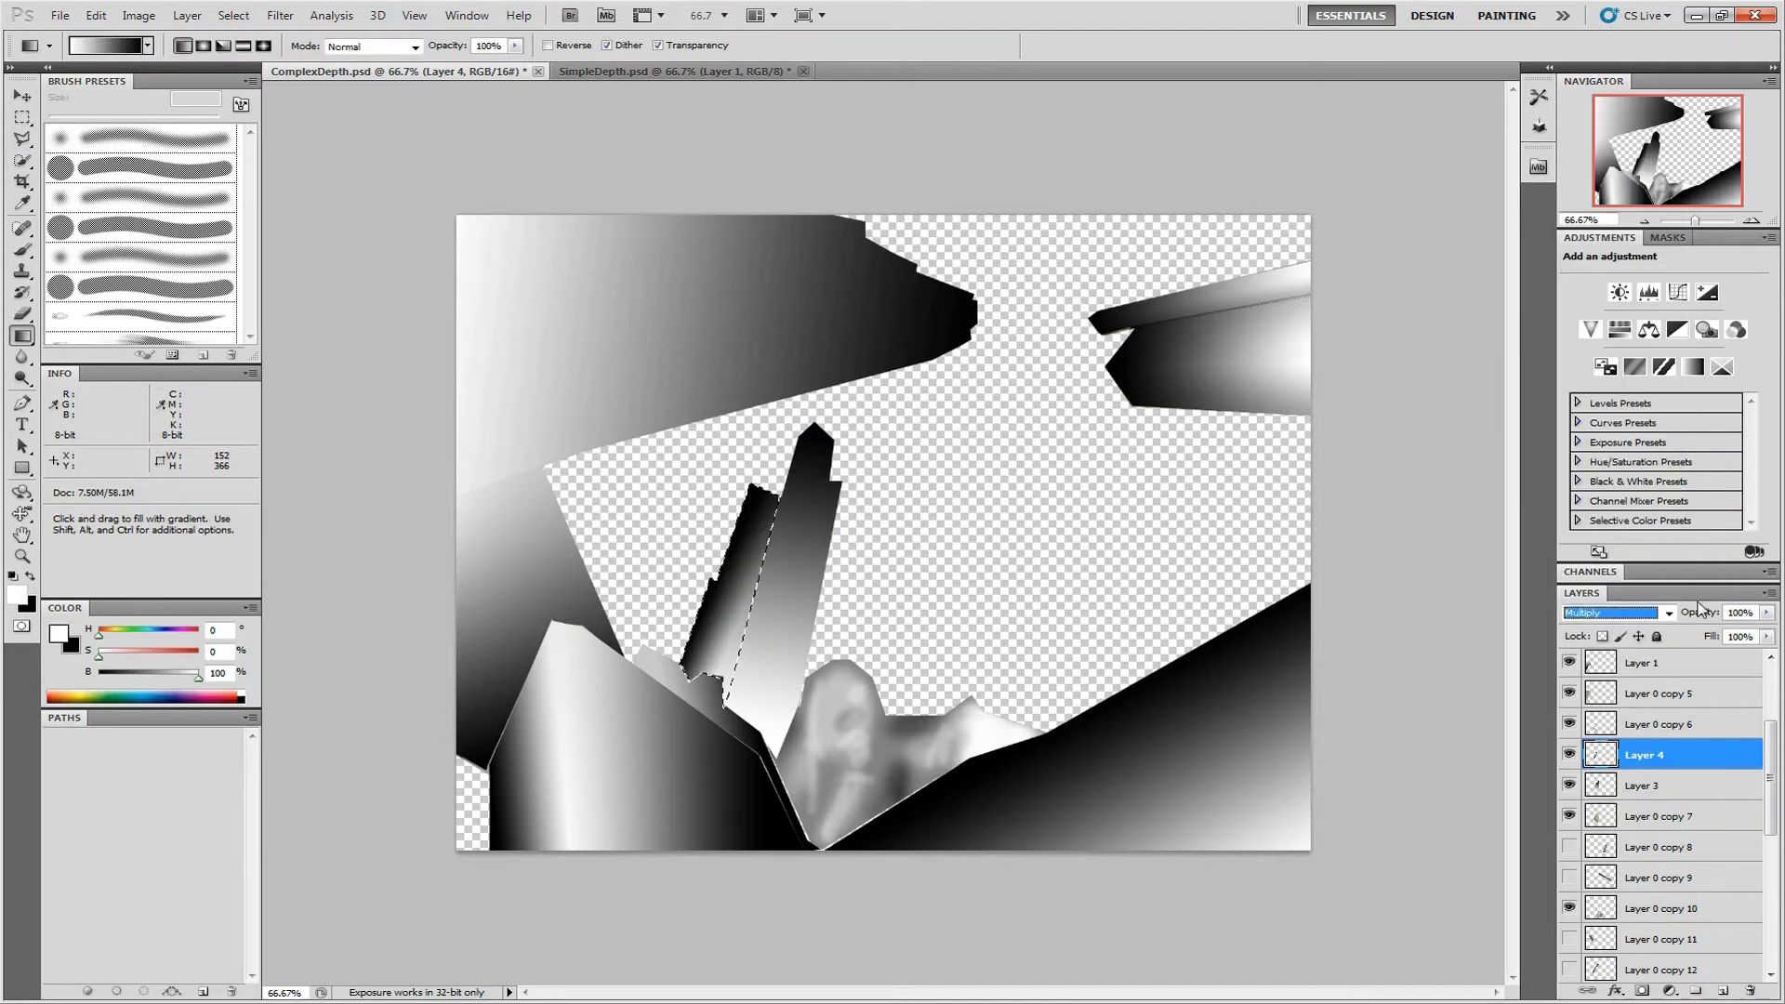
drag(1700, 609, 1349, 605)
key(ctrl+e)
key(ctrl+e)
Fill the crystal of Layer 0 copy 8 on a new layer with a gradient from white at the base to black at the tip
click(1660, 785)
click(1569, 785)
key(ctrl+shift+alt+n)
ctrl+click(1601, 816)
drag(982, 716, 1046, 500)
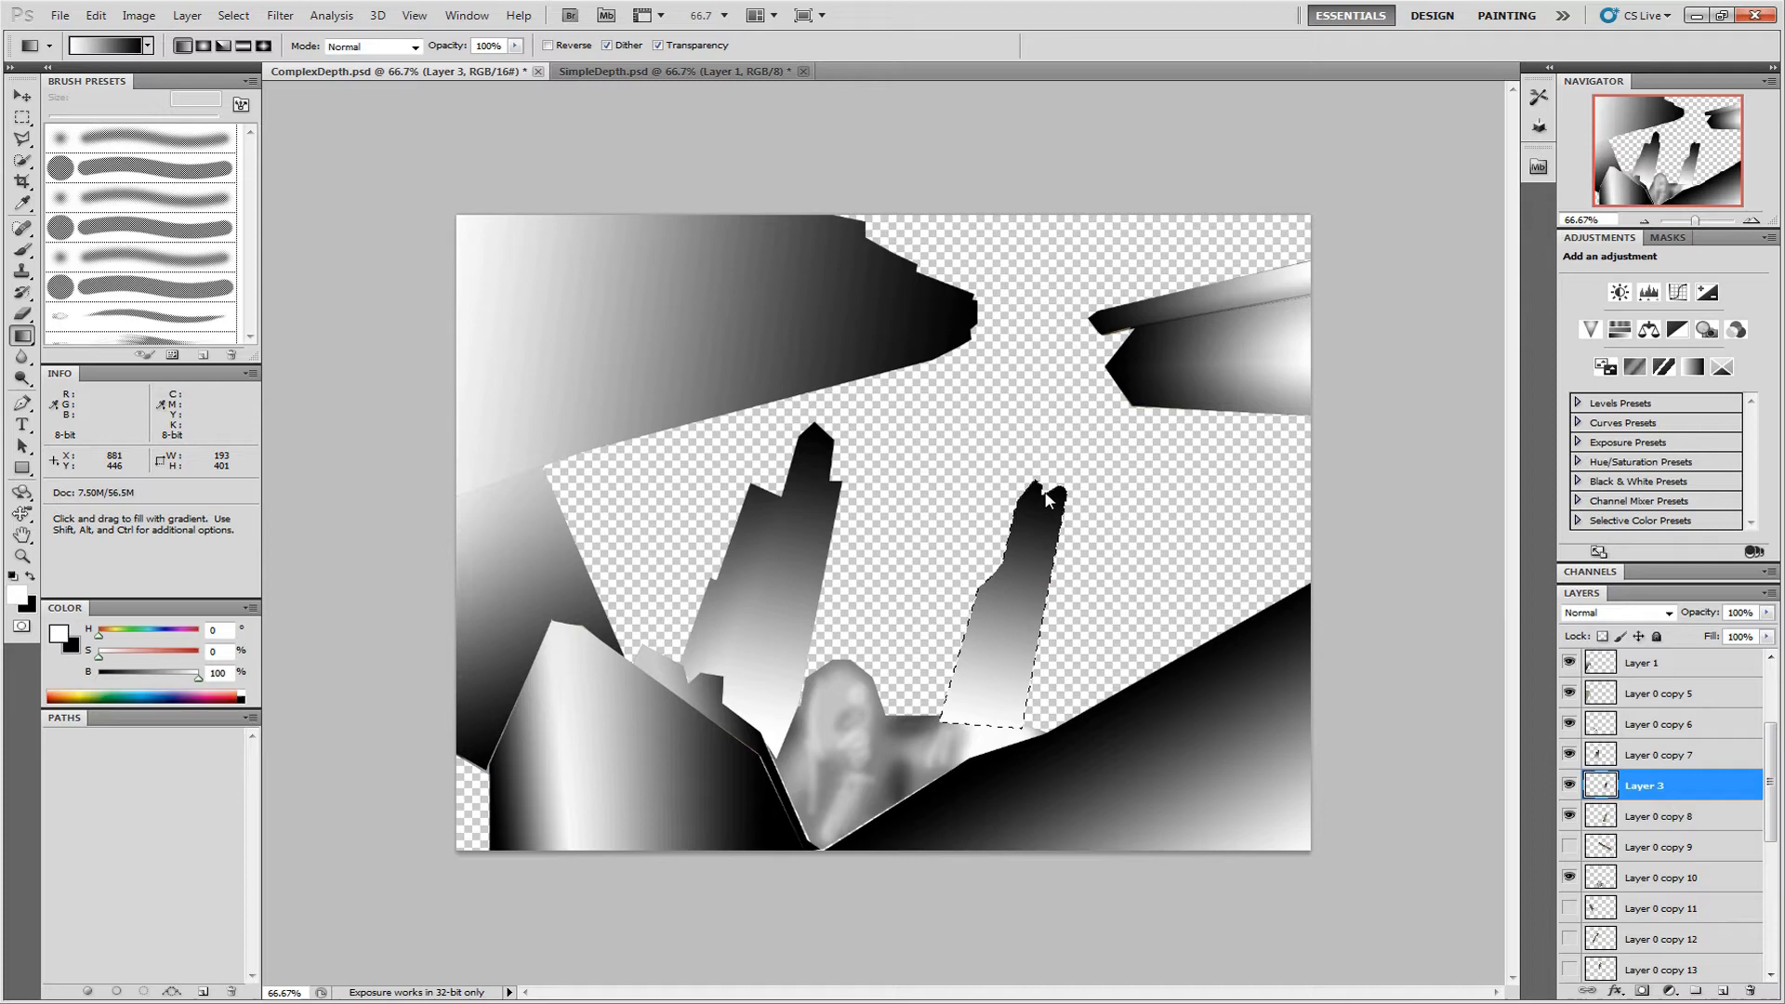
click(1570, 785)
click(1569, 785)
Merge the gradient into Layer 0 copy 8 and move that layer below Layer 0 copy 10
key(ctrl+d)
key(ctrl+e)
drag(1660, 785, 1660, 858)
Reveal Layer 0 copy 9 and move it below Layer 0 copy 8
click(1601, 785)
click(1569, 785)
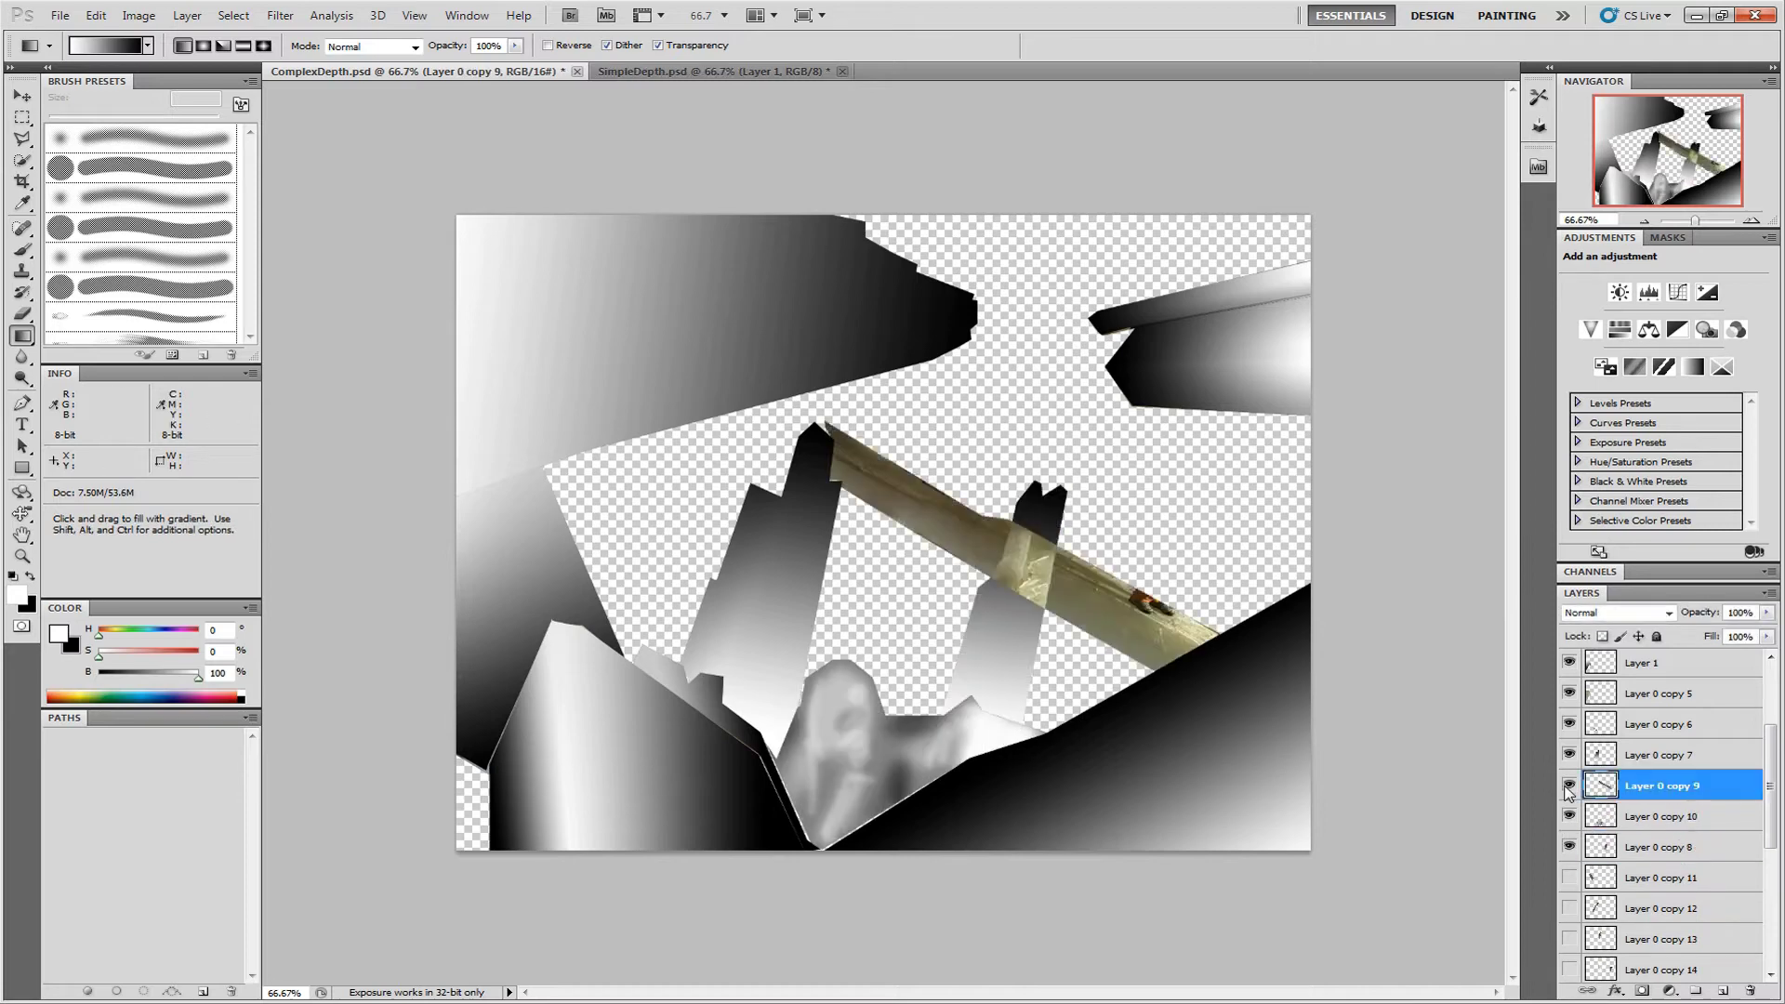
drag(1666, 792, 1653, 857)
Fill the diagonal crystal of Layer 0 copy 9 with a gradient from white at its lower end to black at its upper end, and merge it
key(ctrl+shift+alt+n)
ctrl+click(1601, 876)
drag(1132, 633, 860, 444)
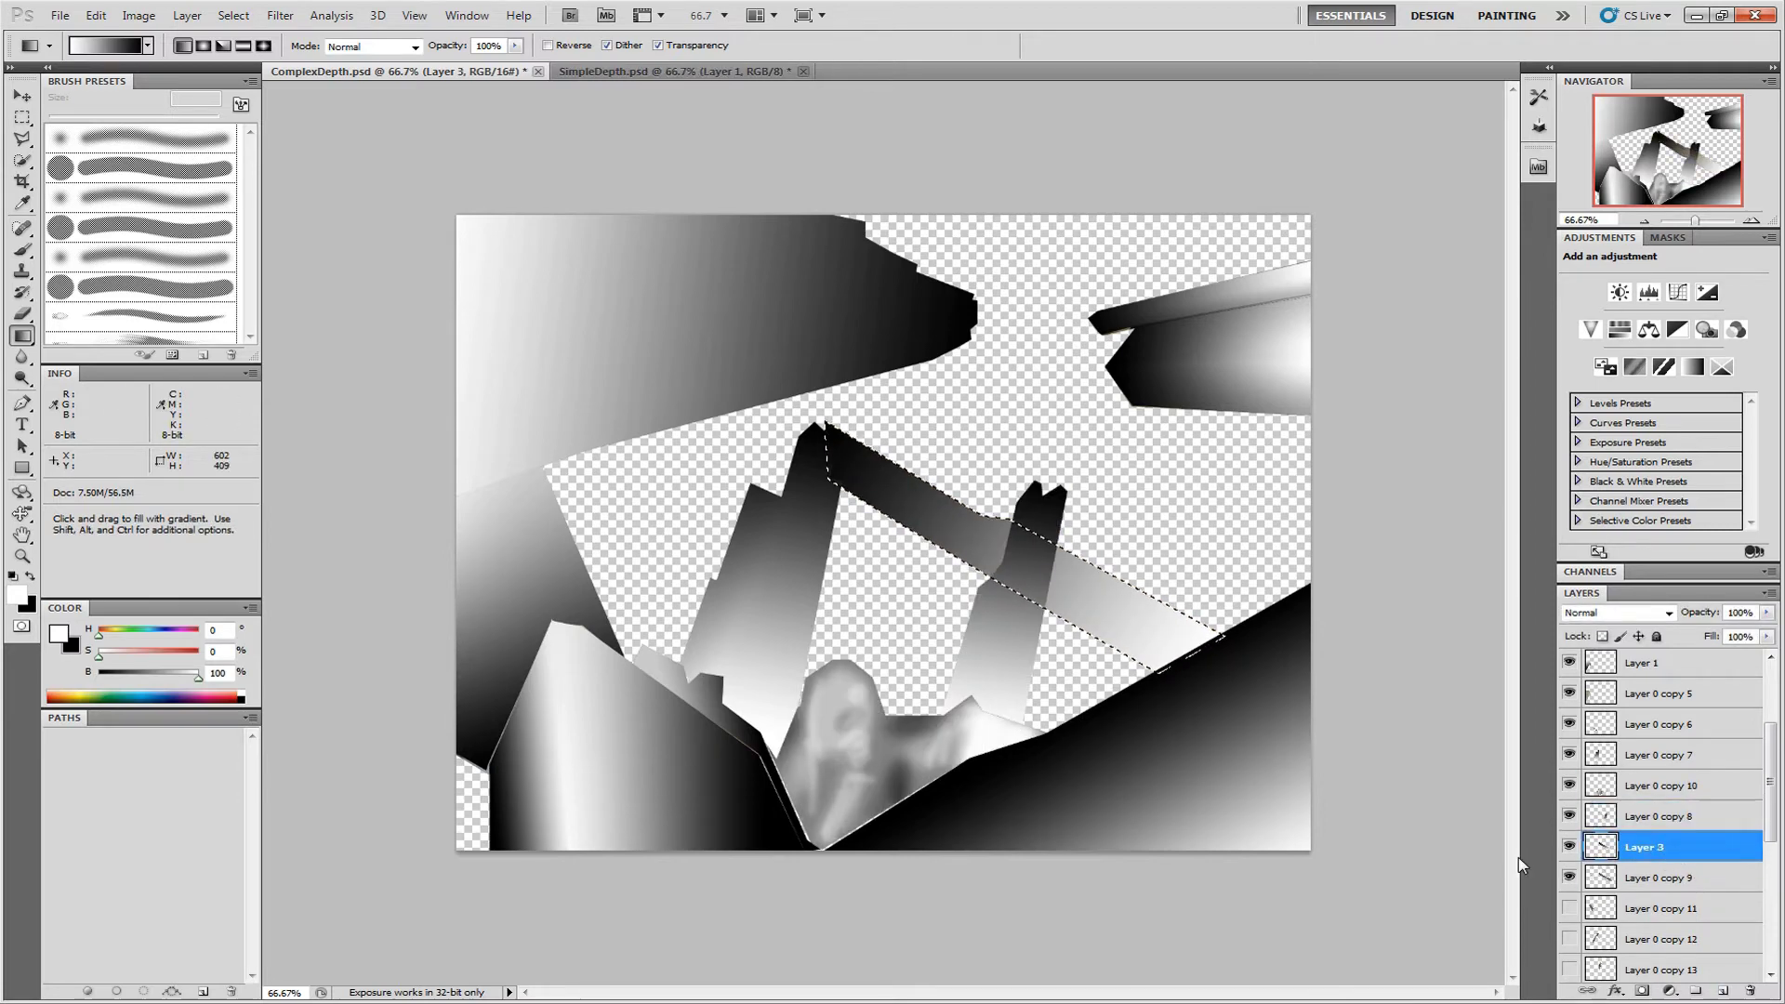
key(ctrl+d)
key(ctrl+e)
Fill the beam of Layer 0 copy 11 with a gradient from white at its upper end to black at its lower end, and merge it
click(1570, 877)
drag(1770, 837, 1775, 954)
scroll(1571, 965, up, 3)
click(1602, 767)
key(ctrl+shift+alt+n)
ctrl+click(1601, 797)
drag(554, 468, 662, 611)
key(ctrl+d)
key(ctrl+e)
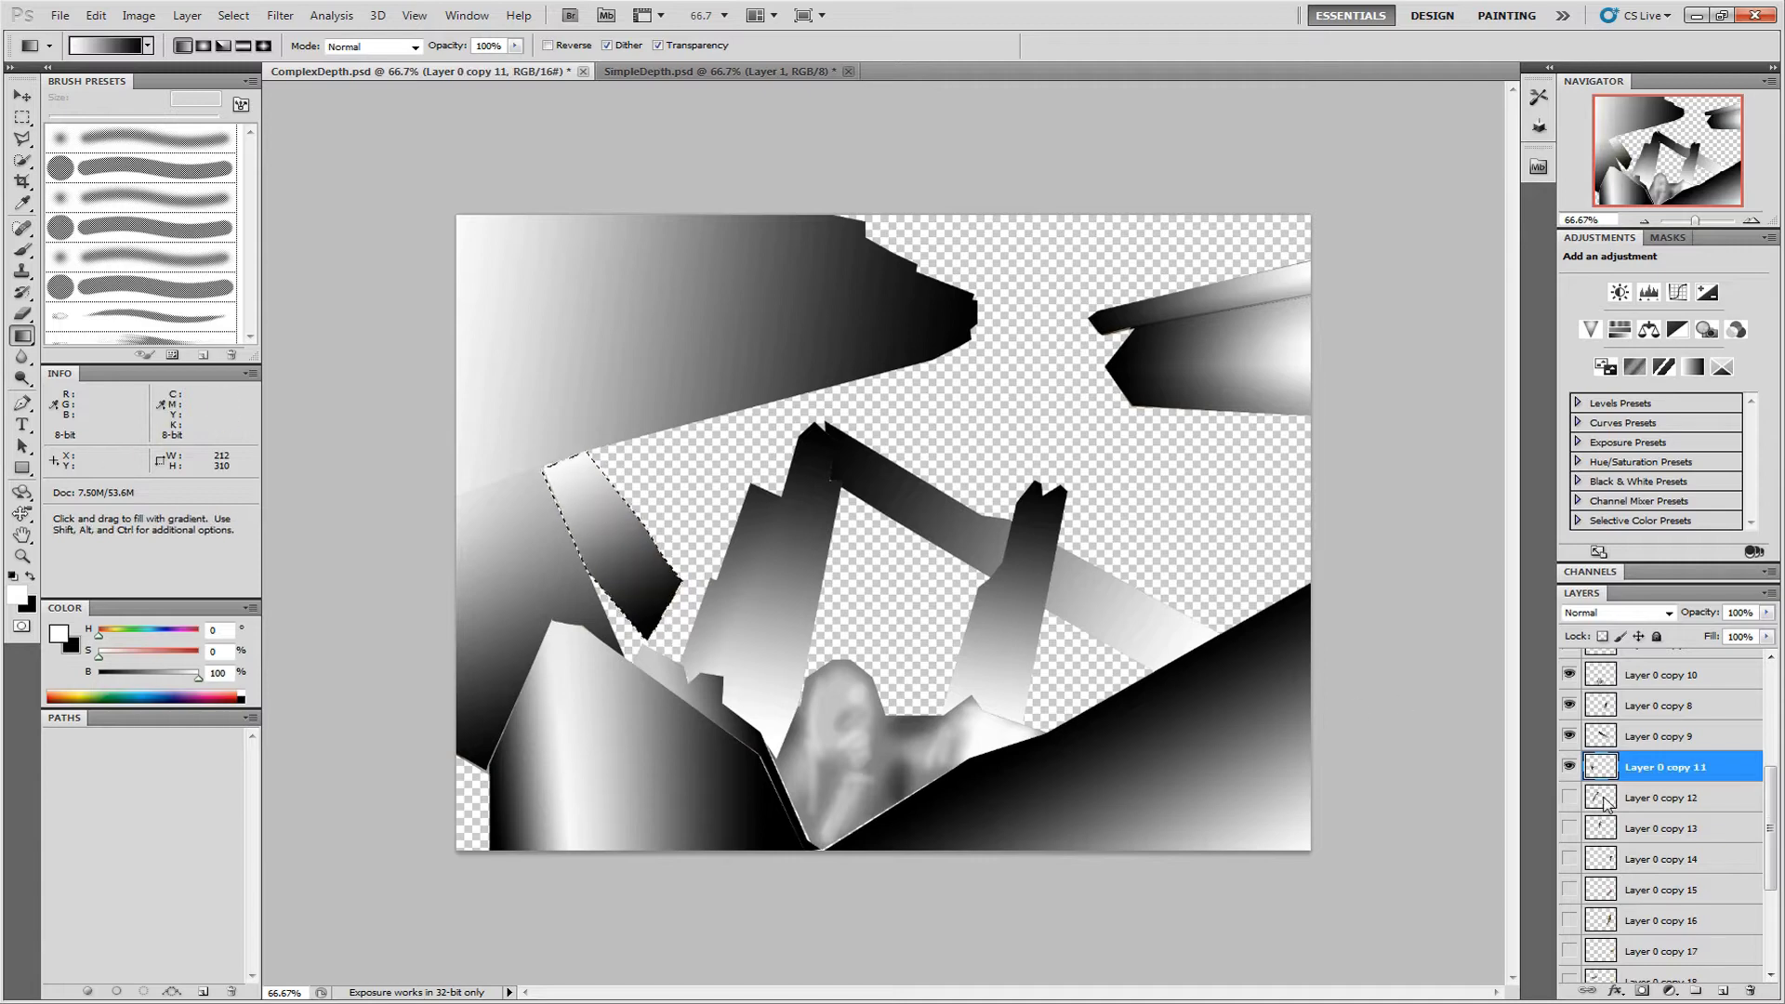
Reveal Layer 0 copy 12 and load its crystal's outline as a selection on a new layer
click(1569, 798)
click(1601, 798)
key(ctrl+shift+alt+n)
ctrl+click(1601, 828)
key(l)
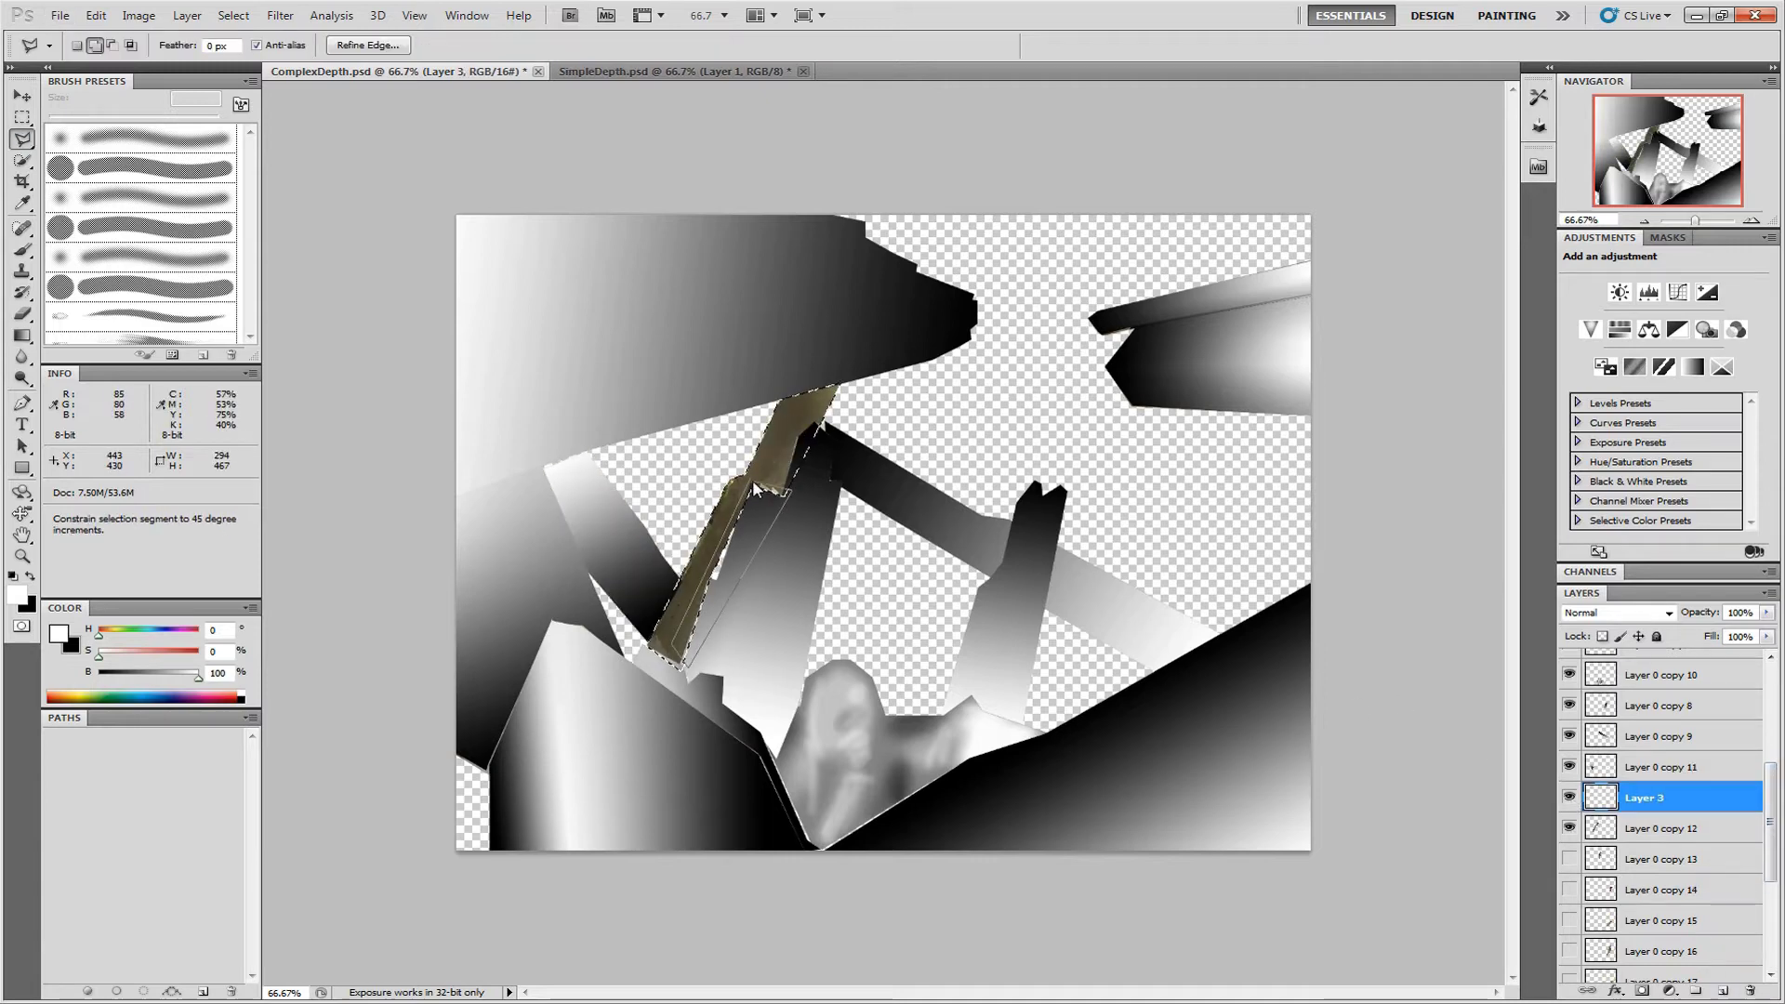
Check the original photo, fill the selected crystal with a gradient from white at the base to black at the top, and merge it
scroll(1580, 967, down, 3)
click(1571, 967)
click(1572, 968)
scroll(1580, 967, up, 3)
key(g)
drag(669, 660, 818, 395)
key(ctrl+d)
key(ctrl+e)
Fill the thin crystal of Layer 0 copy 13 with a gradient from white at its base to black at its top, and merge it
click(1570, 904)
click(1601, 904)
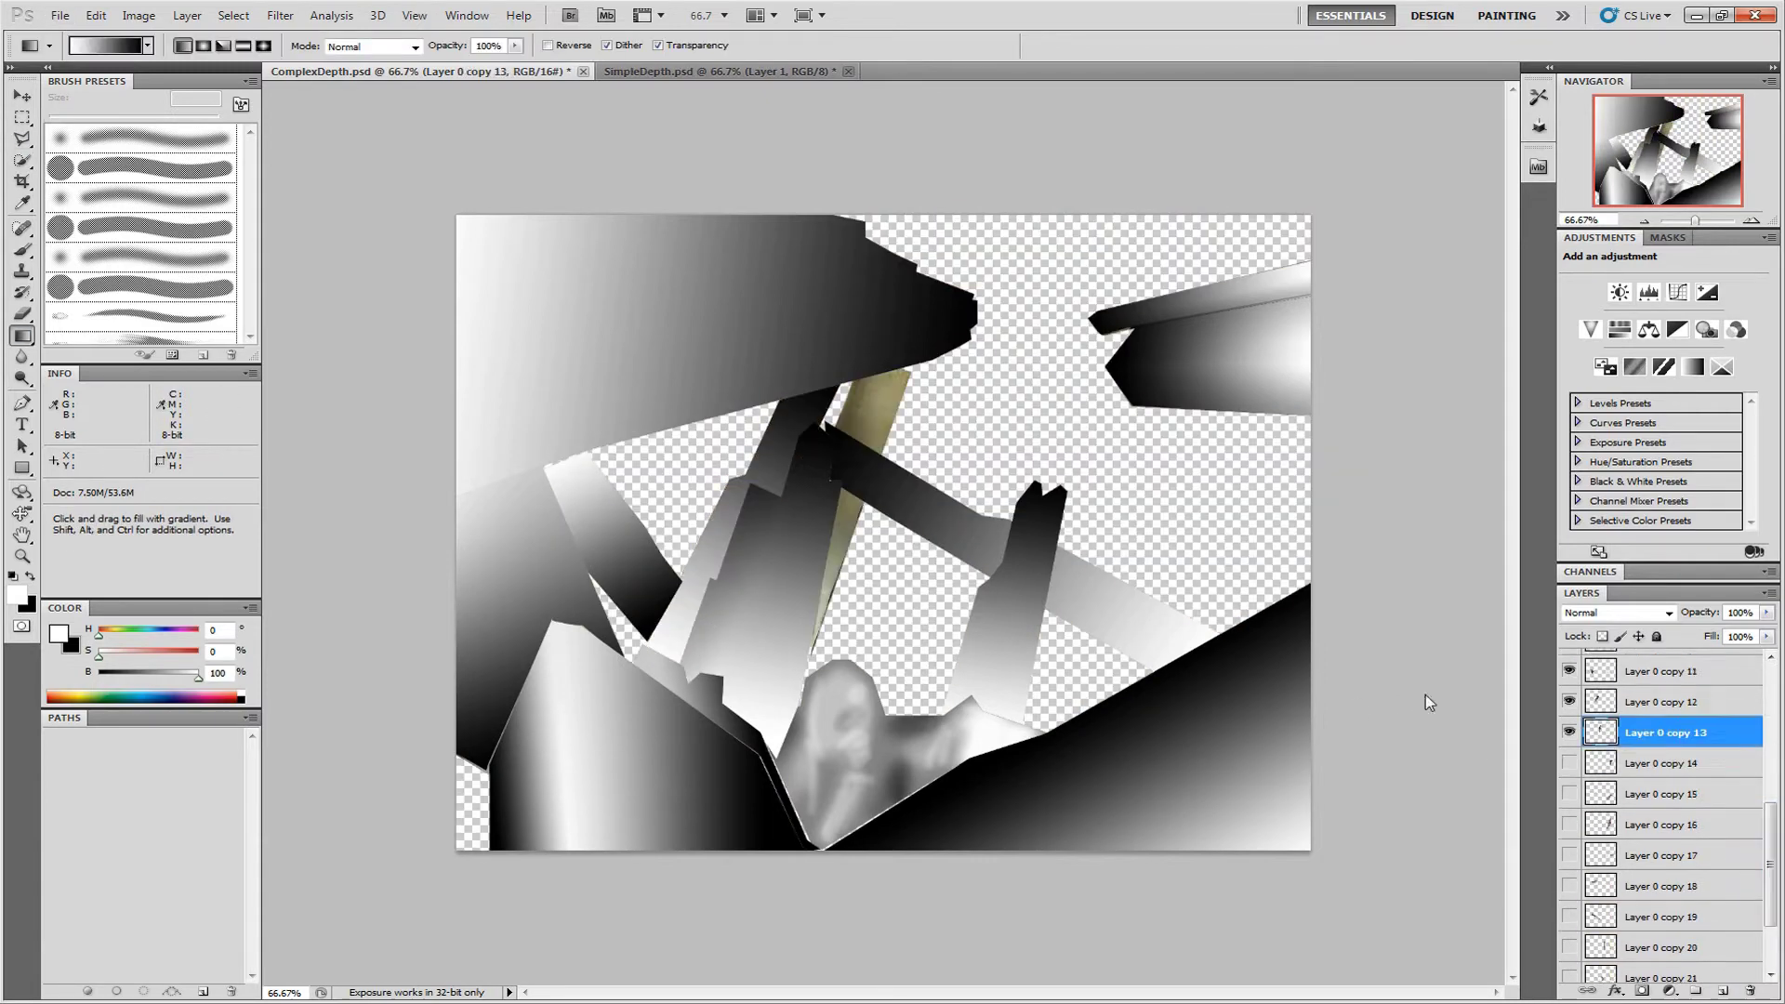
key(ctrl+shift+alt+n)
scroll(1665, 809, up, 2)
drag(816, 651, 879, 376)
key(ctrl+e)
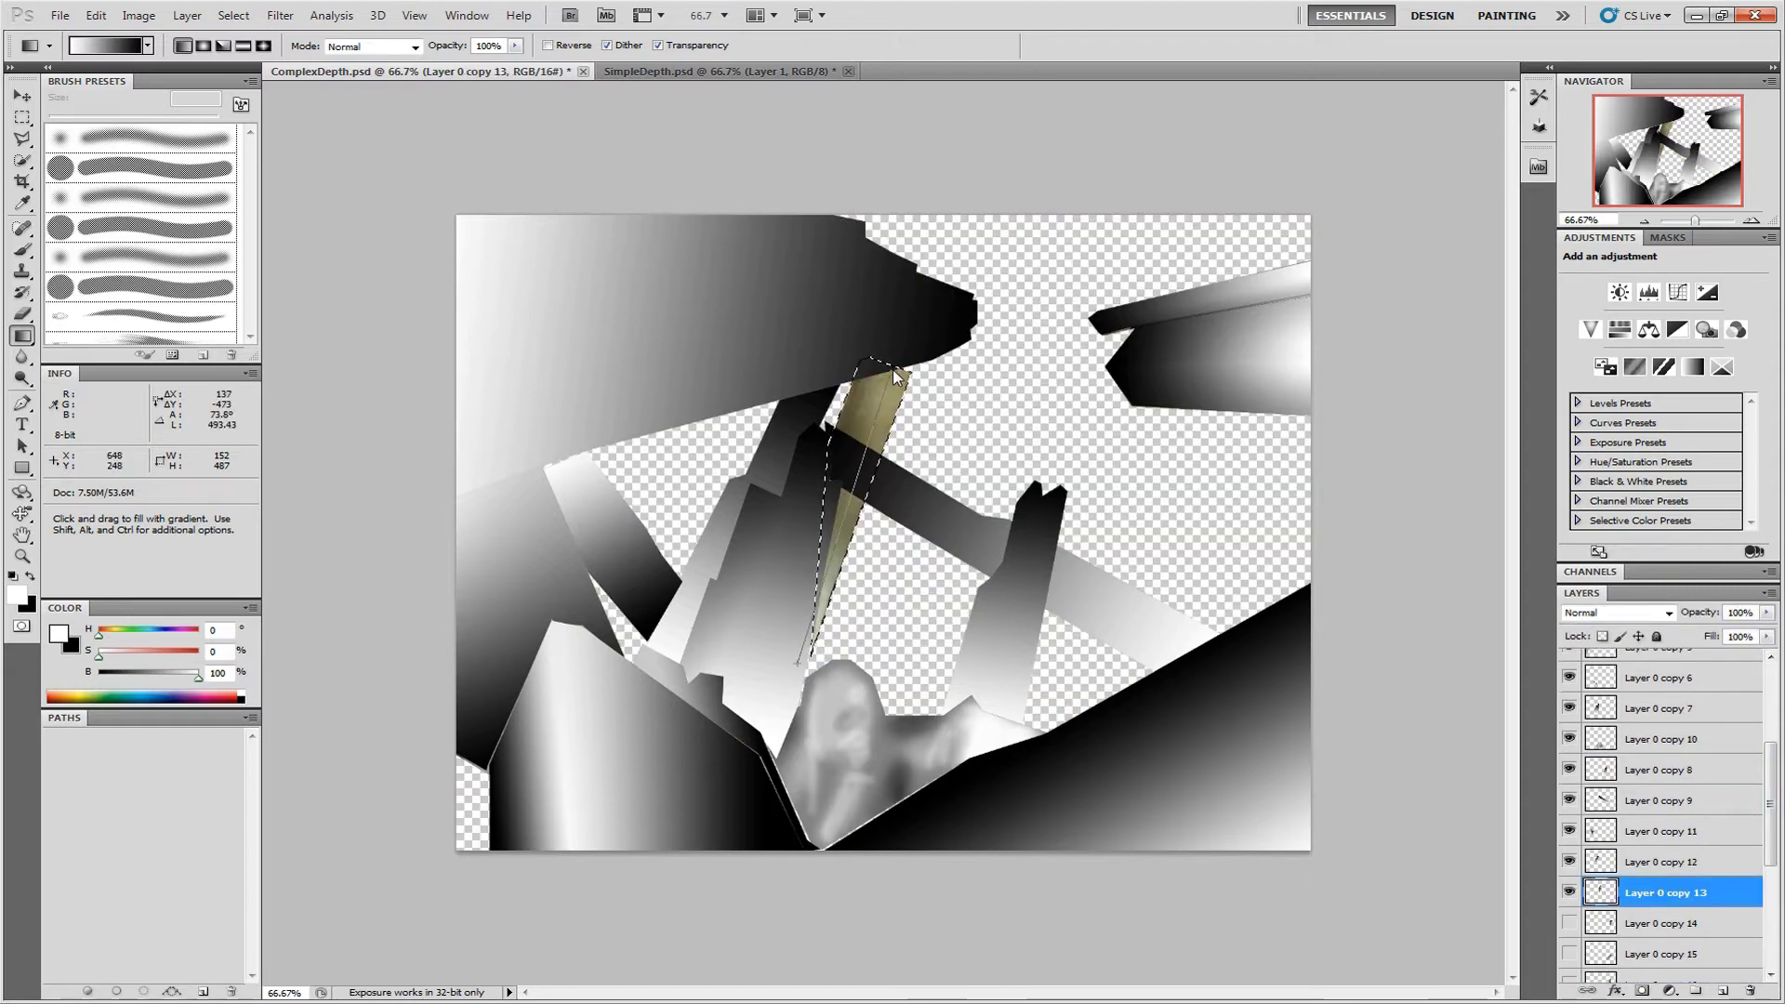
key(ctrl+d)
Reveal Layer 0 copy 14 and load the orange-suited figure's outline as a selection on a new layer
click(1570, 924)
scroll(1572, 923, down, 2)
key(ctrl+plus)
key(ctrl+plus)
click(1601, 776)
ctrl+click(1601, 775)
key(ctrl+shift+alt+n)
Fill the selected figure with a flat gray of 53% brightness
key(b)
drag(1023, 437, 1156, 415)
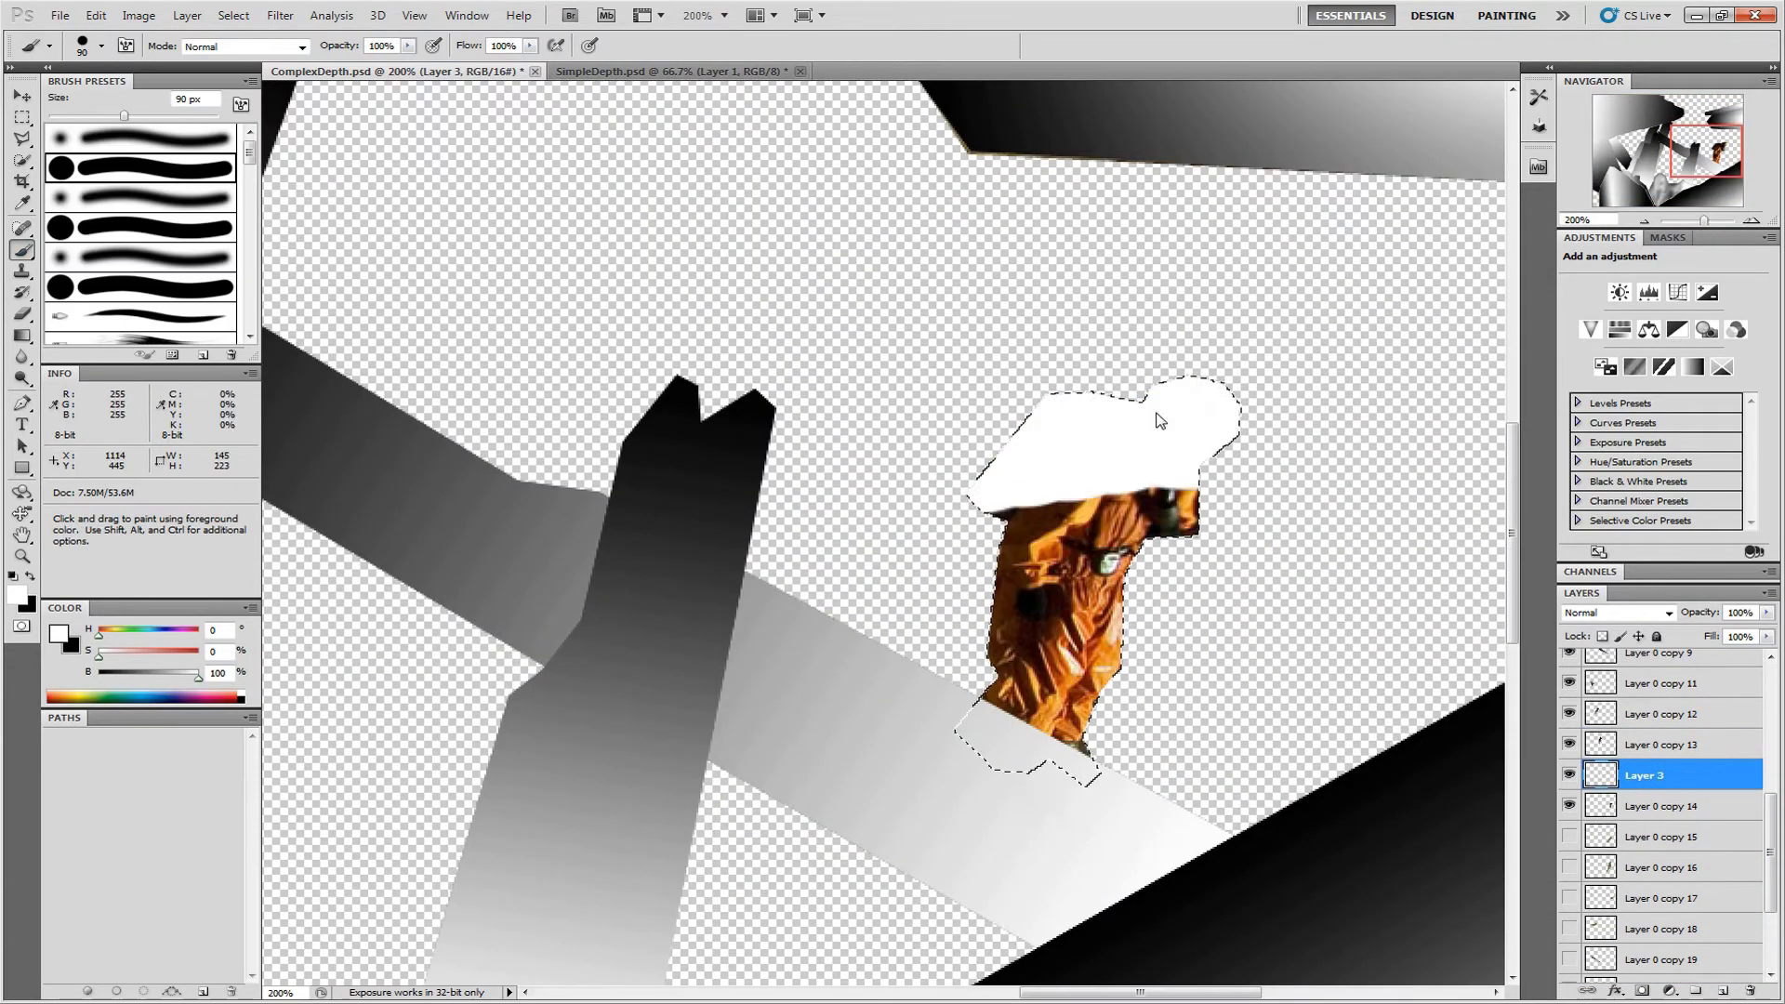
key(alt+BackSpace)
key(ctrl+d)
Move the figure's gray layer directly above Layer 0 copy 9, set its opacity to 79%, and switch to the Dodge tool
scroll(1662, 776, up, 1)
key(ctrl+bracketright)
key(ctrl+bracketright)
key(ctrl+bracketright)
key(ctrl+bracketright)
drag(1702, 613, 1682, 613)
key(o)
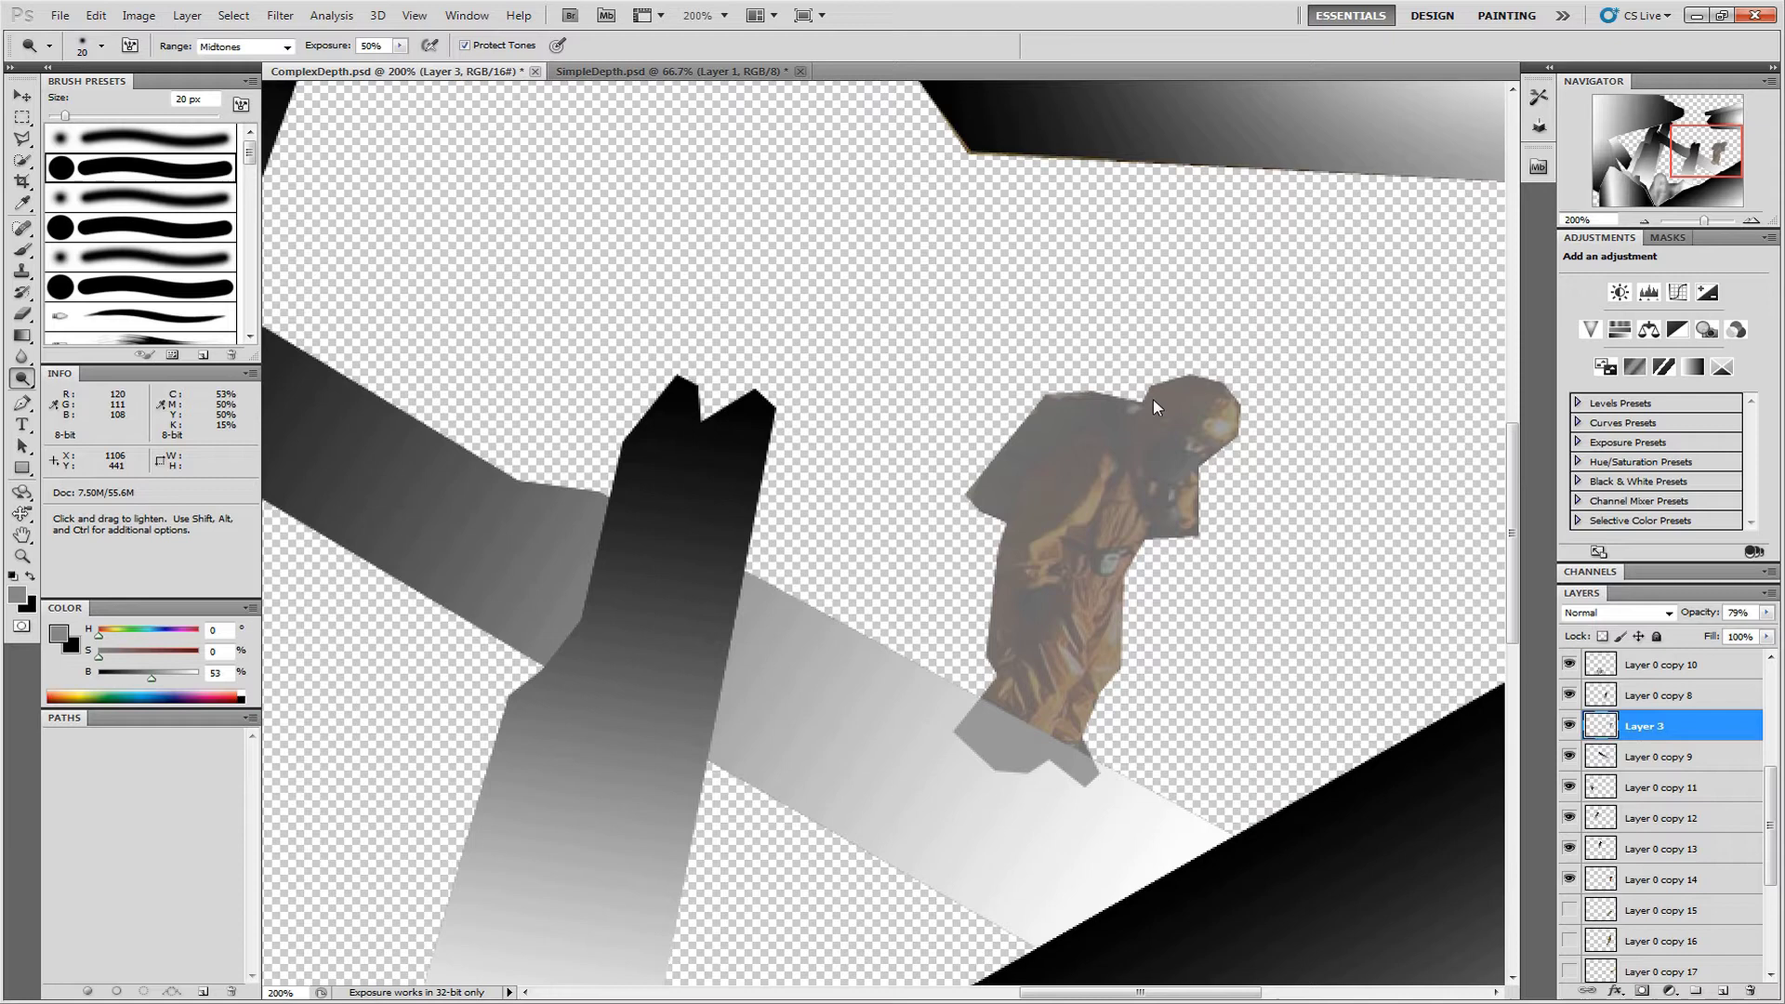
Dodge highlights onto the gray figure's torso, legs and head, leaving the layer semi-transparent
drag(1153, 399, 1113, 524)
mouse_move(1078, 463)
mouse_down()
mouse_move(1044, 490)
mouse_move(1034, 581)
mouse_up()
drag(1058, 655, 1000, 734)
drag(1036, 586, 1073, 475)
drag(1158, 419, 1206, 405)
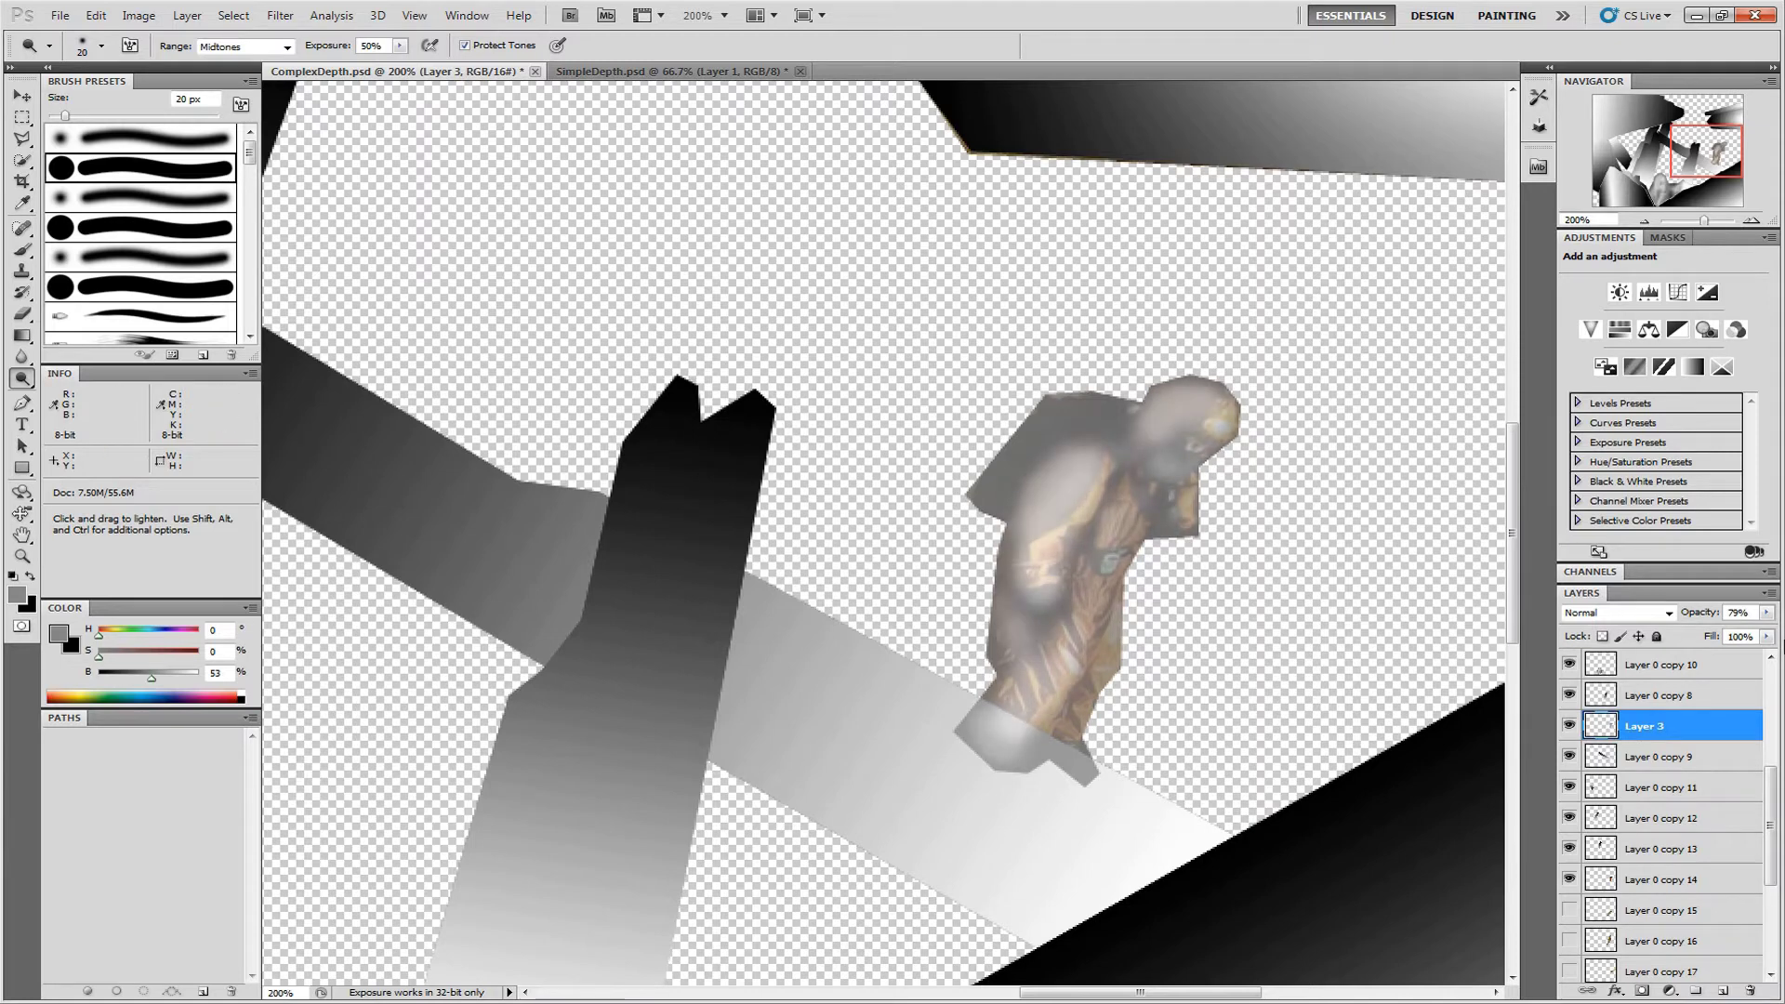
Raise the figure layer's opacity to 100% and dodge additional highlights on its legs, chest and backpack
drag(1702, 613, 1735, 612)
drag(1078, 758, 1102, 670)
drag(1121, 592, 1174, 511)
drag(1115, 414, 987, 493)
drag(1068, 642, 1083, 767)
key(ctrl+minus)
key(ctrl+minus)
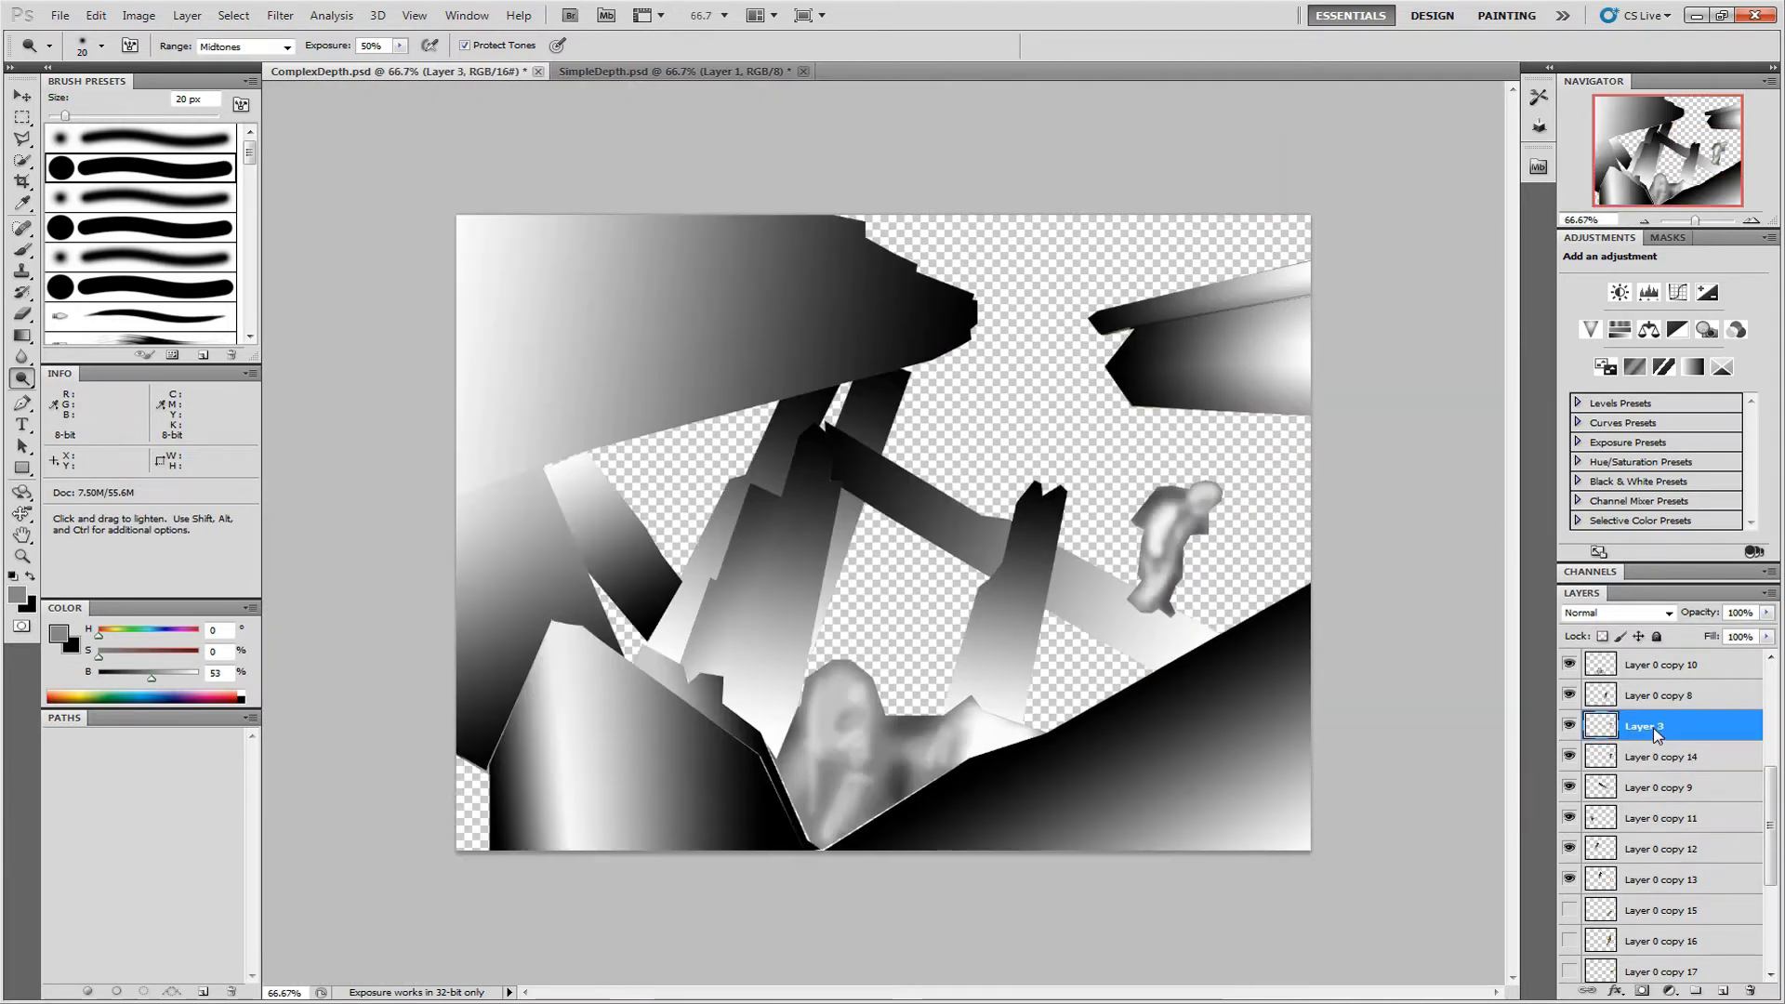
Fill the crystal of Layer 0 copy 15 with a gradient darkening from its lower end to black at its upper end
drag(1674, 879, 1744, 991)
ctrl+click(1599, 702)
key(g)
drag(1049, 728, 1192, 588)
Reveal Layer 0 copy 16 and fill its outline with a gradient darkening from its base to black at its top
click(1569, 722)
click(1655, 723)
ctrl+click(1601, 722)
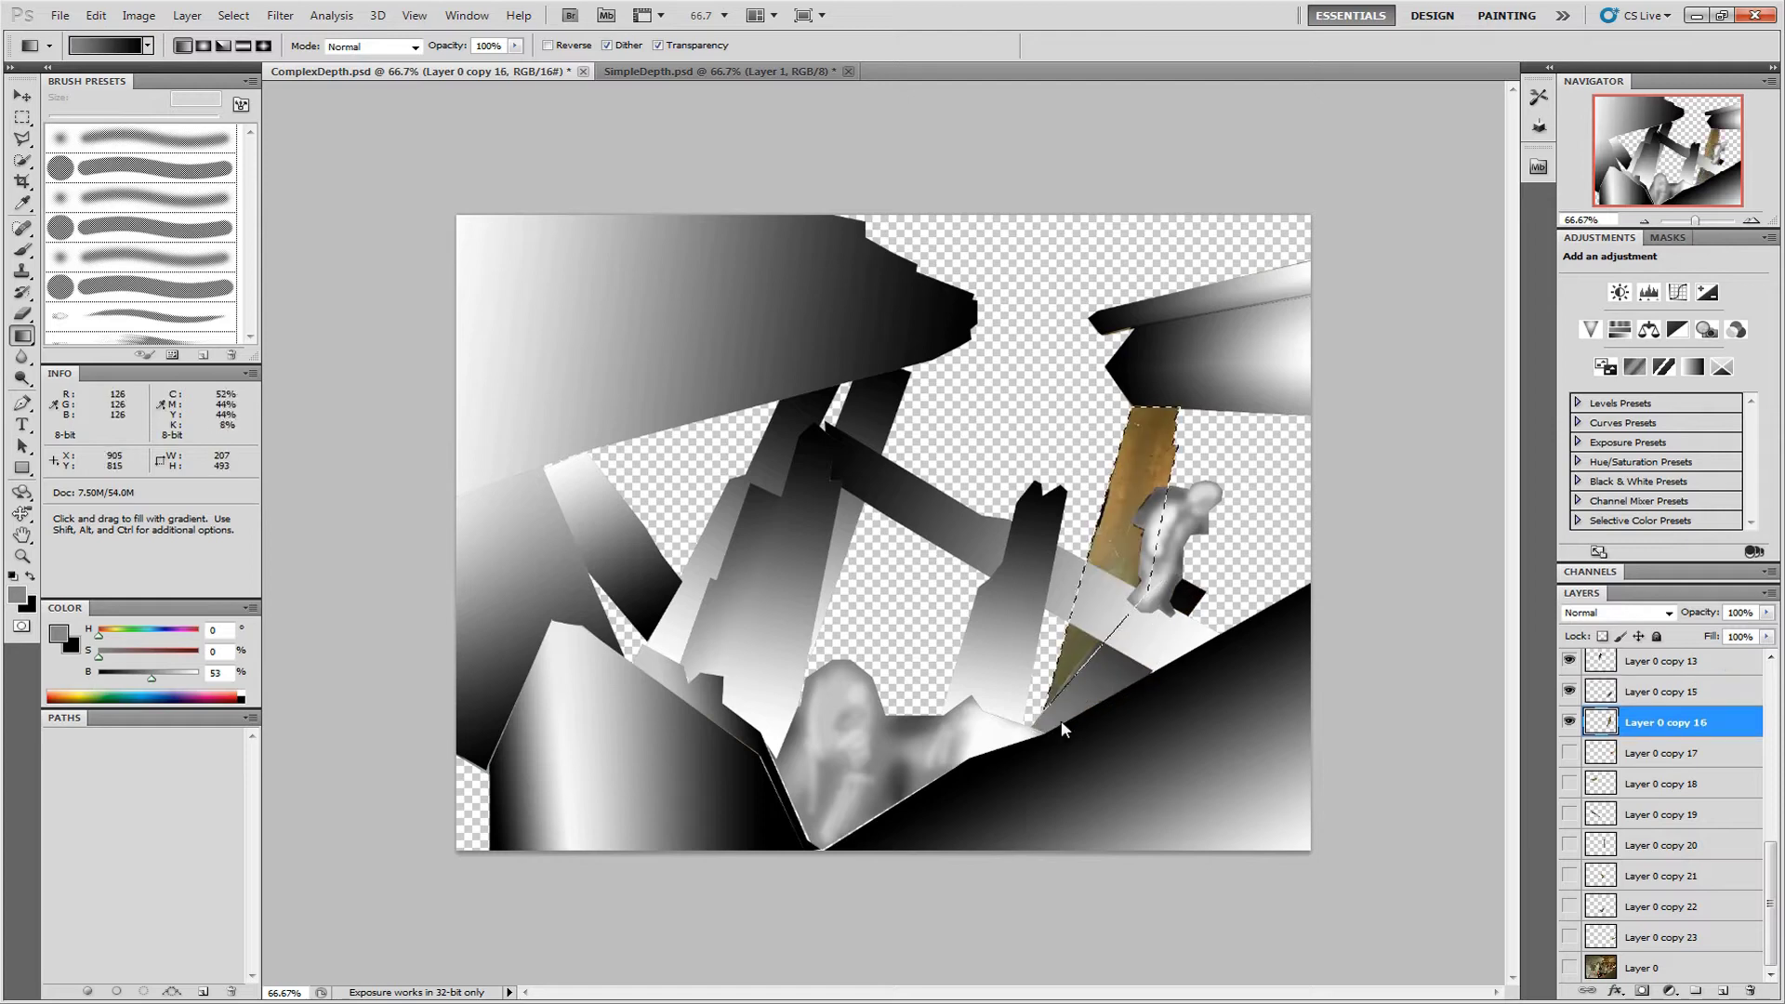
drag(1064, 729, 1170, 477)
key(ctrl+d)
Reveal Layer 0 copy 17, fill its crystal with a gradient running up along its length, and set the colors to white over black
click(1569, 753)
click(1661, 753)
ctrl+click(1601, 753)
drag(1225, 573, 1317, 487)
key(d)
key(x)
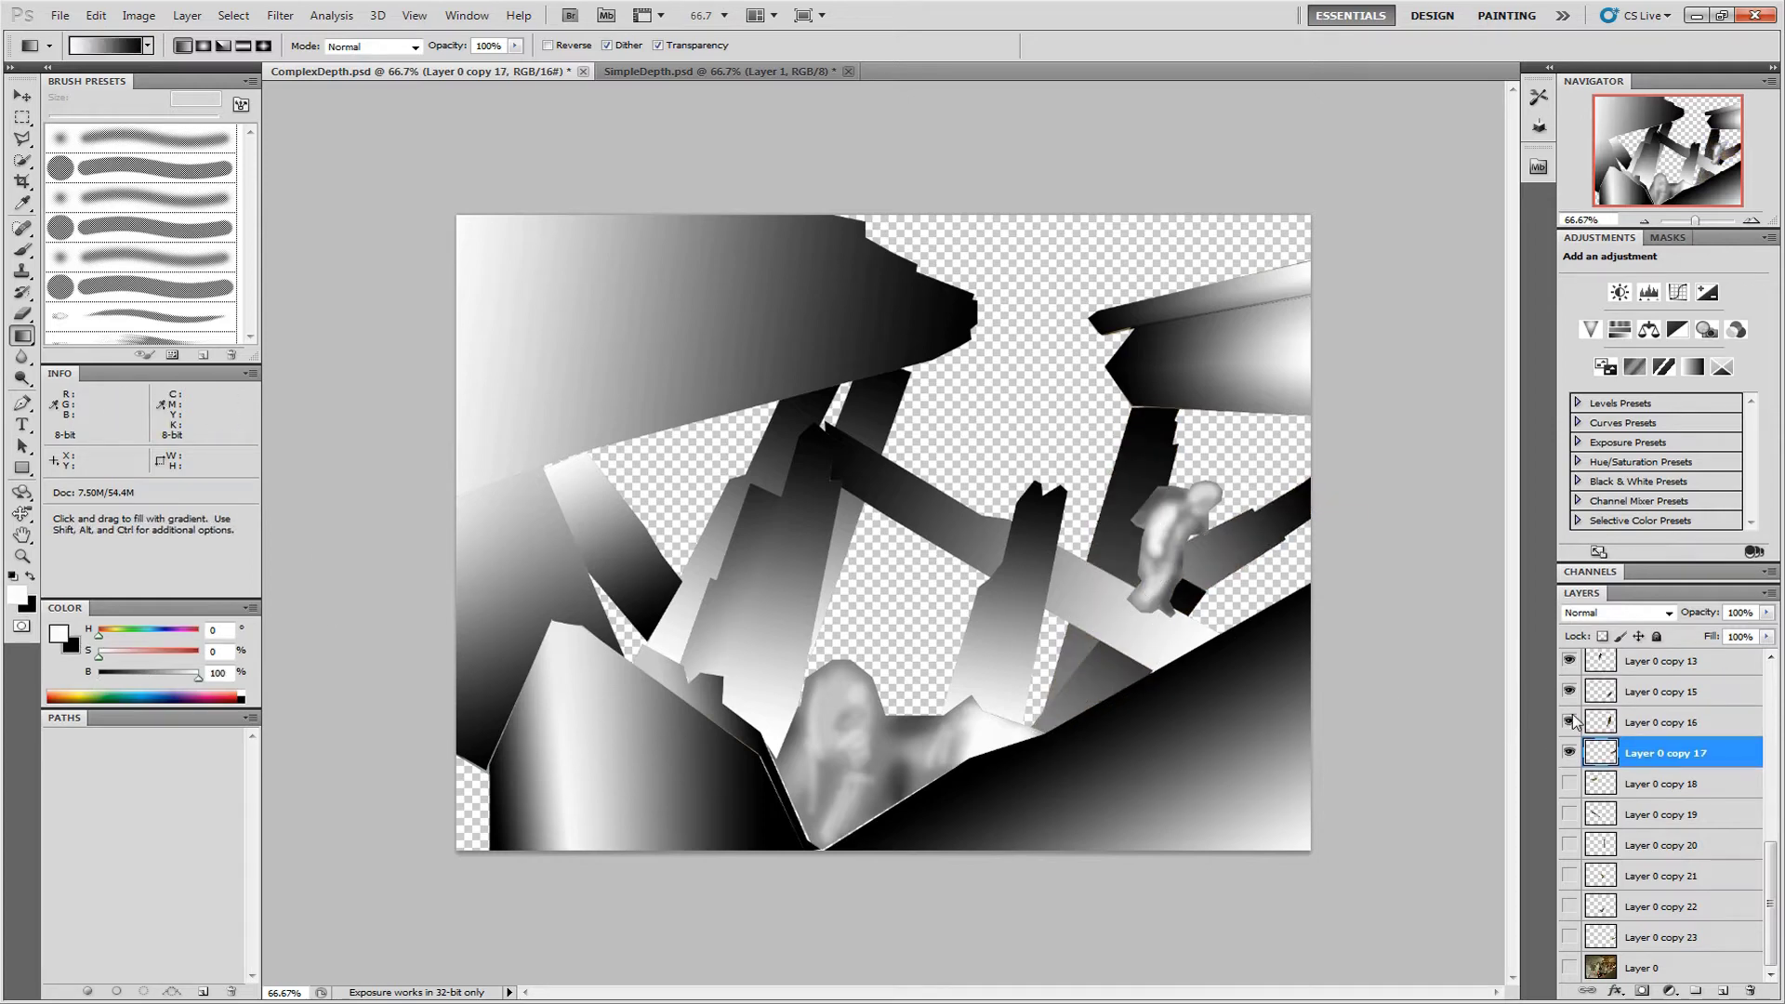
Reveal Layer 0 copy 18, add a new layer, and paint its rocky patch with gray of 56% brightness
click(1570, 782)
click(1661, 783)
click(1723, 991)
scroll(620, 448, up, 2)
click(16, 595)
click(560, 351)
key(Return)
key(b)
mouse_move(1060, 344)
mouse_down()
mouse_move(898, 411)
mouse_move(921, 558)
mouse_up()
Set the patch's gray layer to 71% opacity, dodge small highlights over its bright rock spots, and merge it down
click(22, 378)
drag(1702, 612, 1673, 611)
click(912, 372)
click(1007, 447)
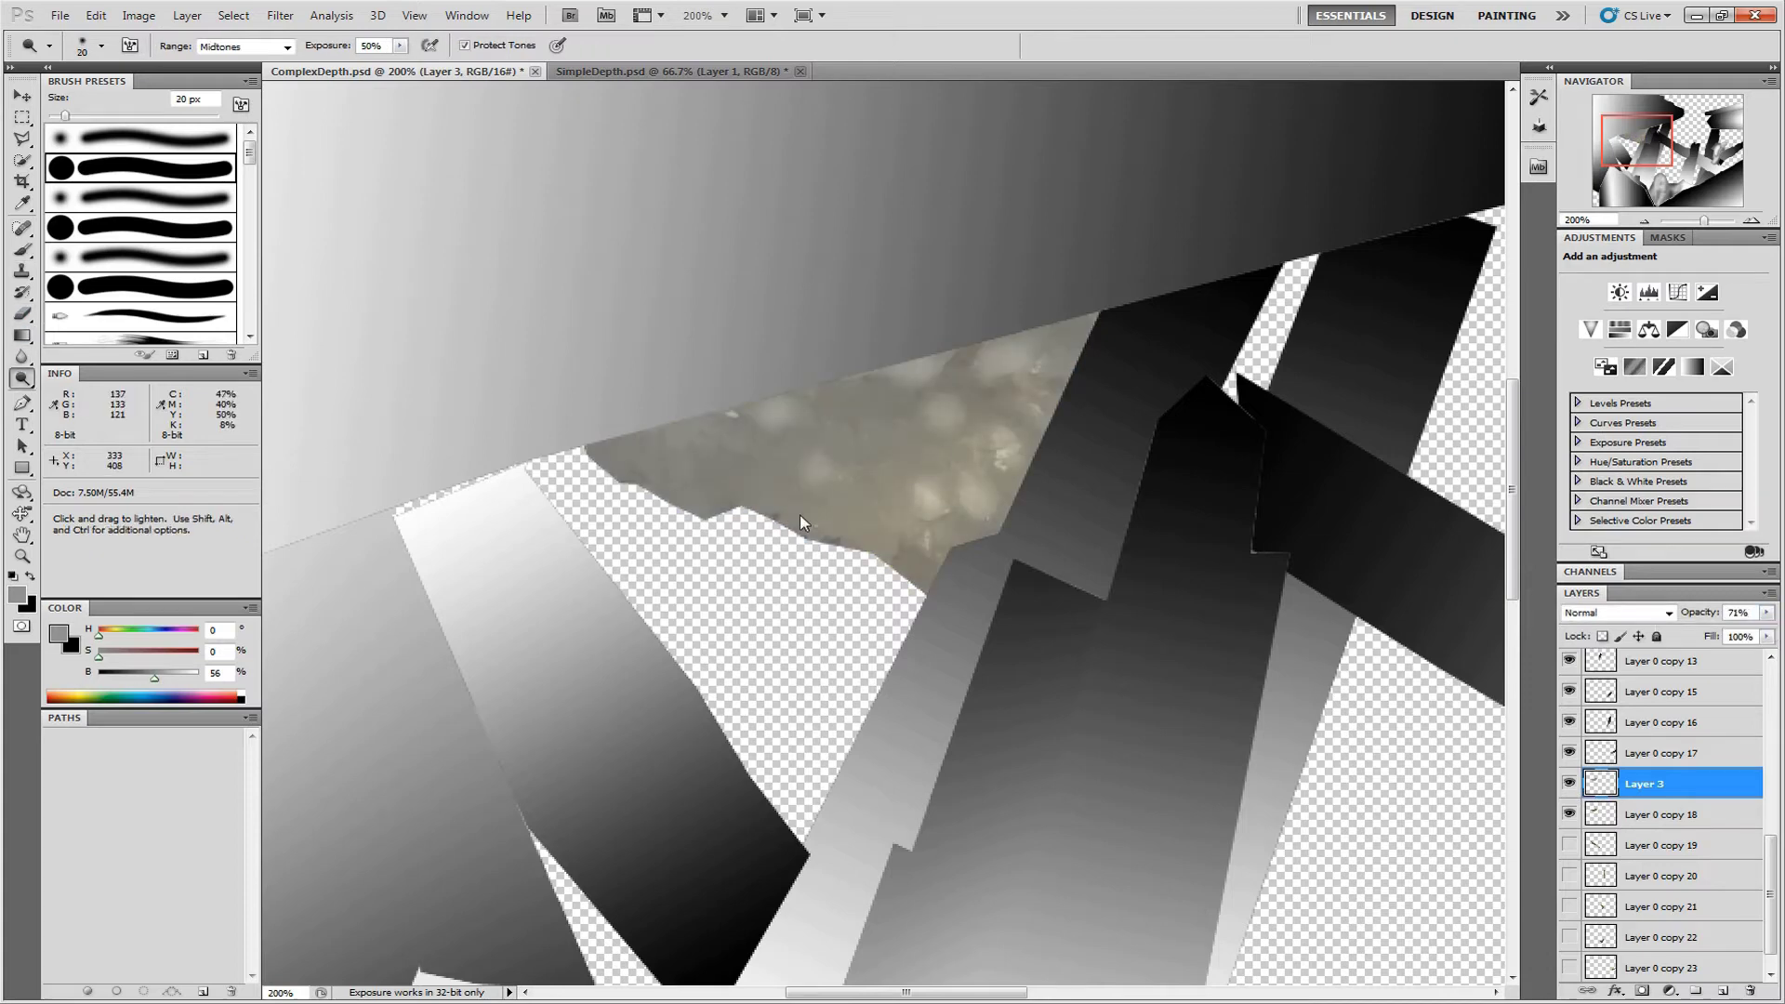
click(773, 497)
click(863, 428)
key(ctrl+e)
Reveal Layer 0 copy 19 and fill its crystal outline with a gradient from white at its upper end to black at its lower end
scroll(1038, 363, down, 2)
click(1569, 814)
ctrl+click(1601, 815)
key(g)
key(d)
key(x)
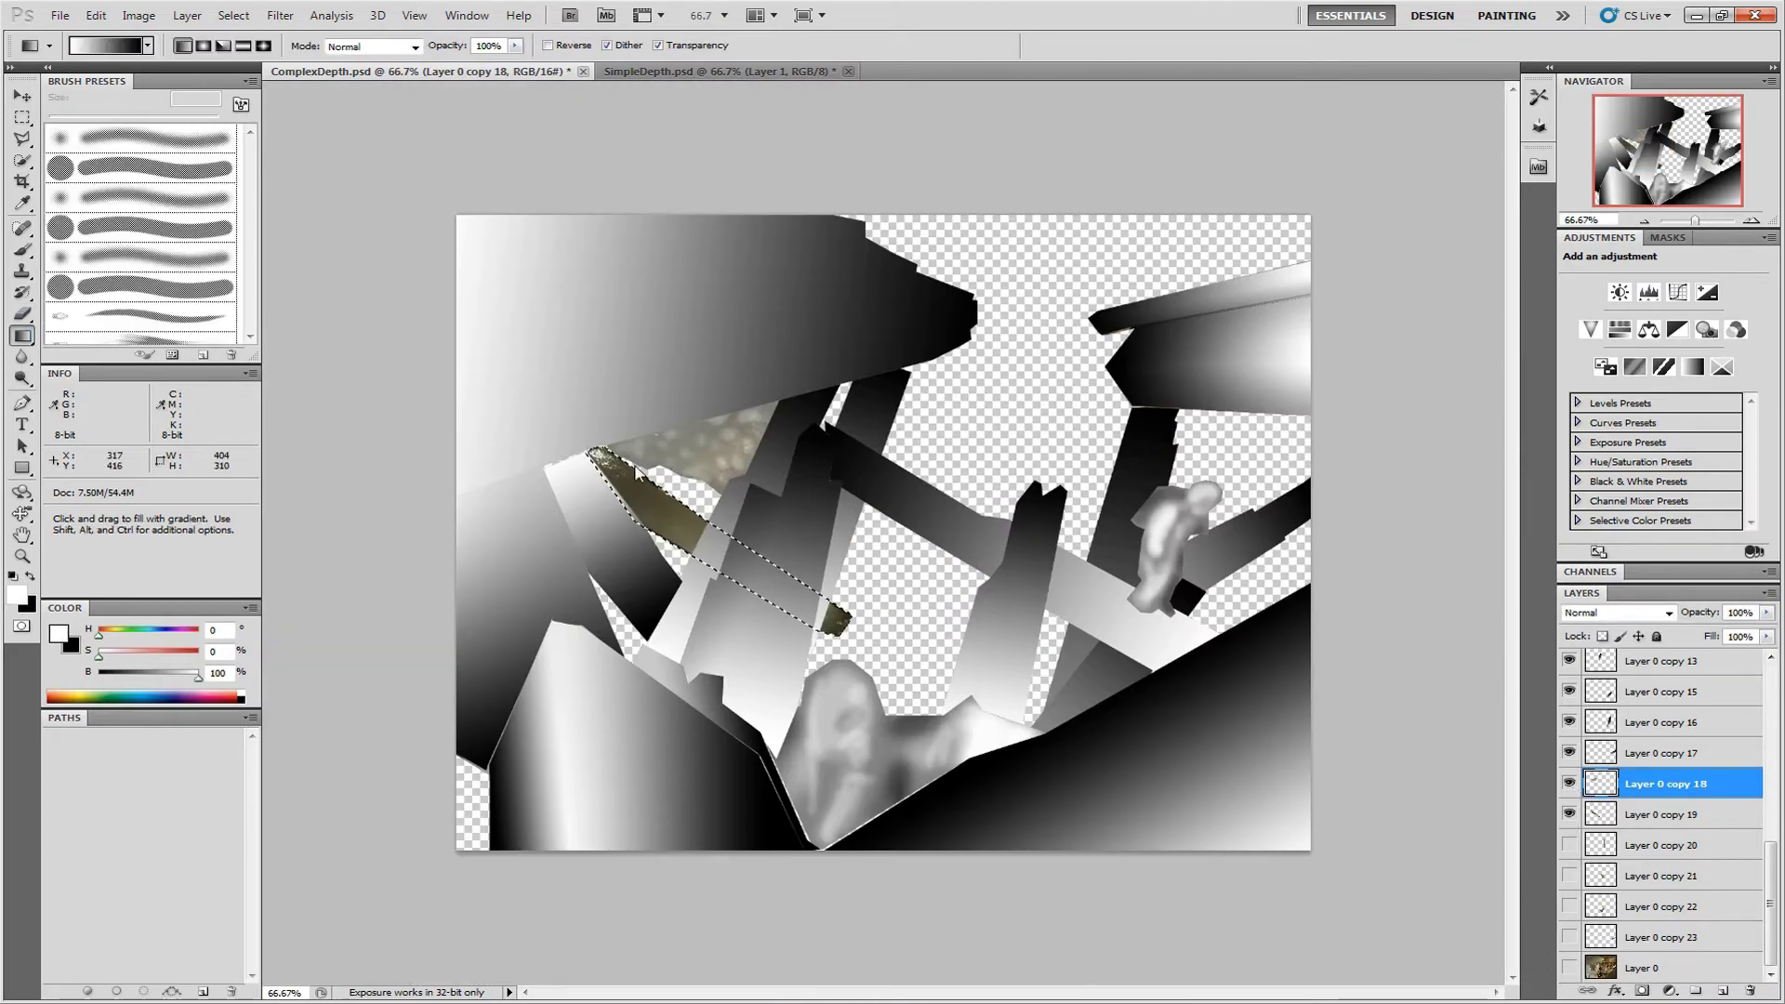
drag(603, 454, 845, 635)
key(ctrl+d)
Reveal Layer 0 copy 20 and fill its narrow upright crystal with a gradient from white at its base to black at its top
click(1569, 846)
click(1661, 845)
click(1570, 968)
click(1569, 968)
ctrl+click(1600, 846)
drag(971, 637, 979, 414)
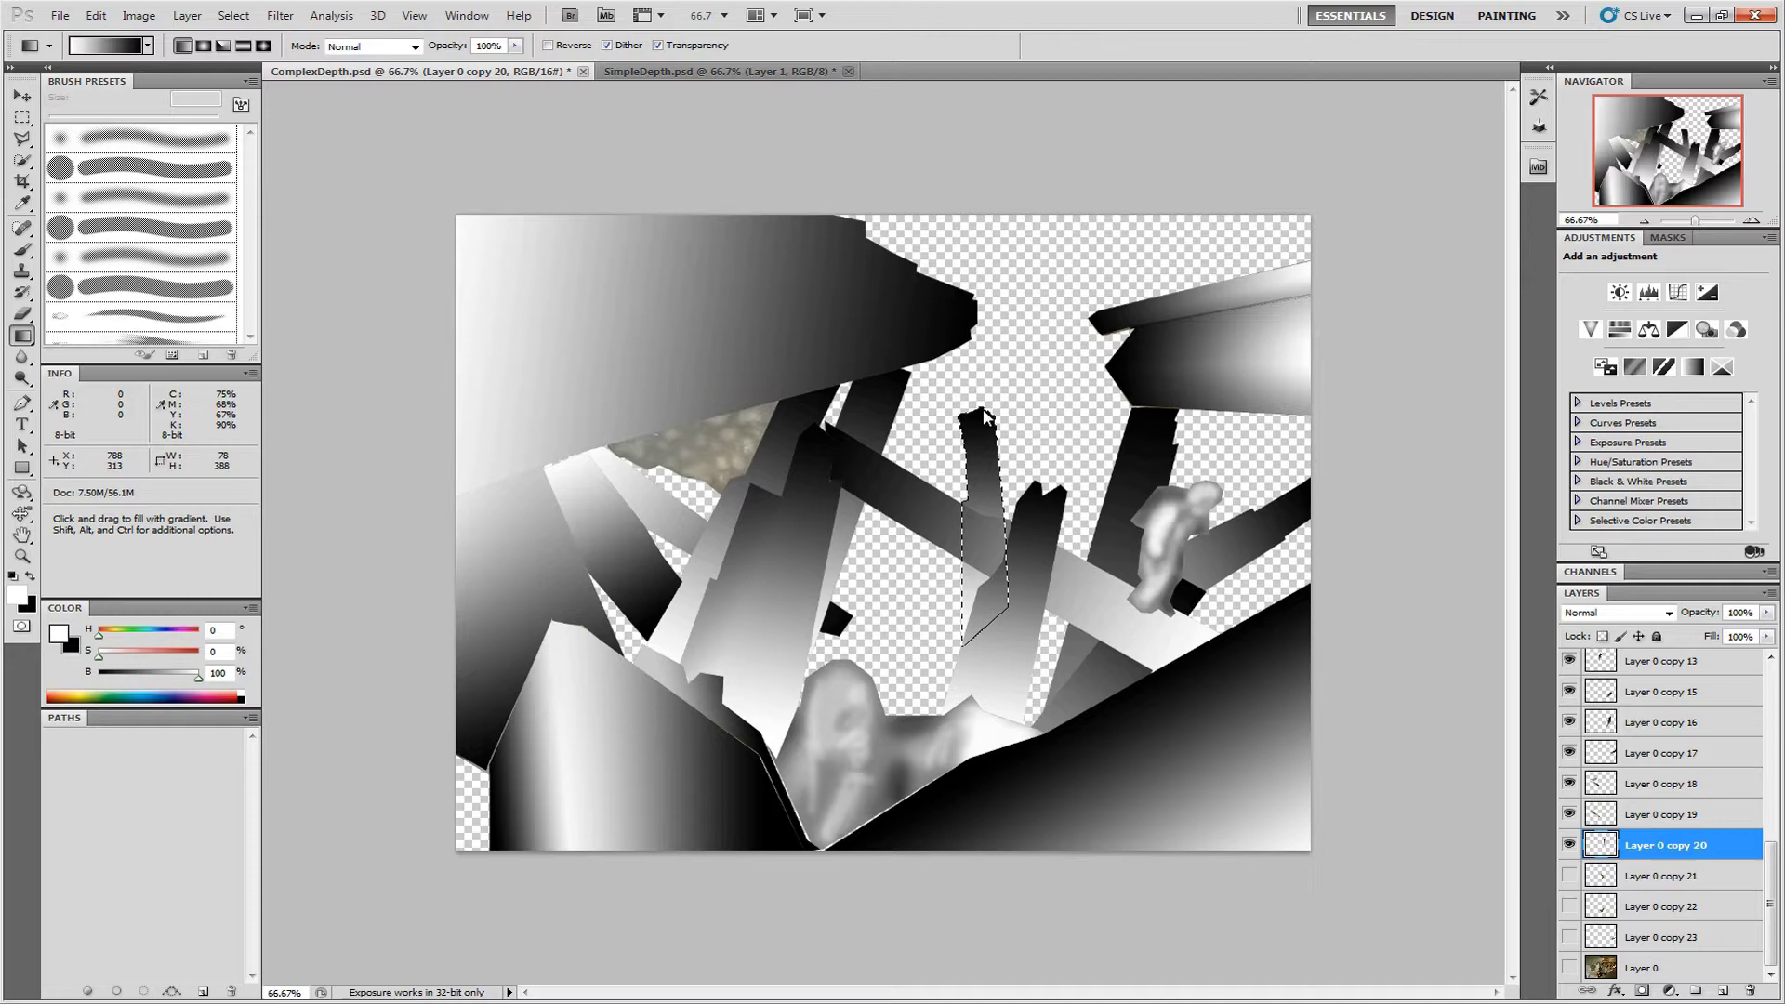
Reveal Layer 0 copy 21 and fill its outline with a gradient from white at its lower end to black at its upper end
click(1569, 876)
click(1660, 876)
ctrl+click(1600, 876)
drag(934, 632, 870, 512)
key(ctrl+d)
Reveal Layer 0 copy 22, check it against the photo, and fill its outline with a gradient from white at its base to black at its top
click(1569, 968)
click(1570, 907)
click(1569, 968)
ctrl+click(1600, 907)
drag(907, 707, 962, 609)
Reveal Layer 0 copy 23 and fill its crystal with a gradient from white at its left end to black at its right end
click(1569, 937)
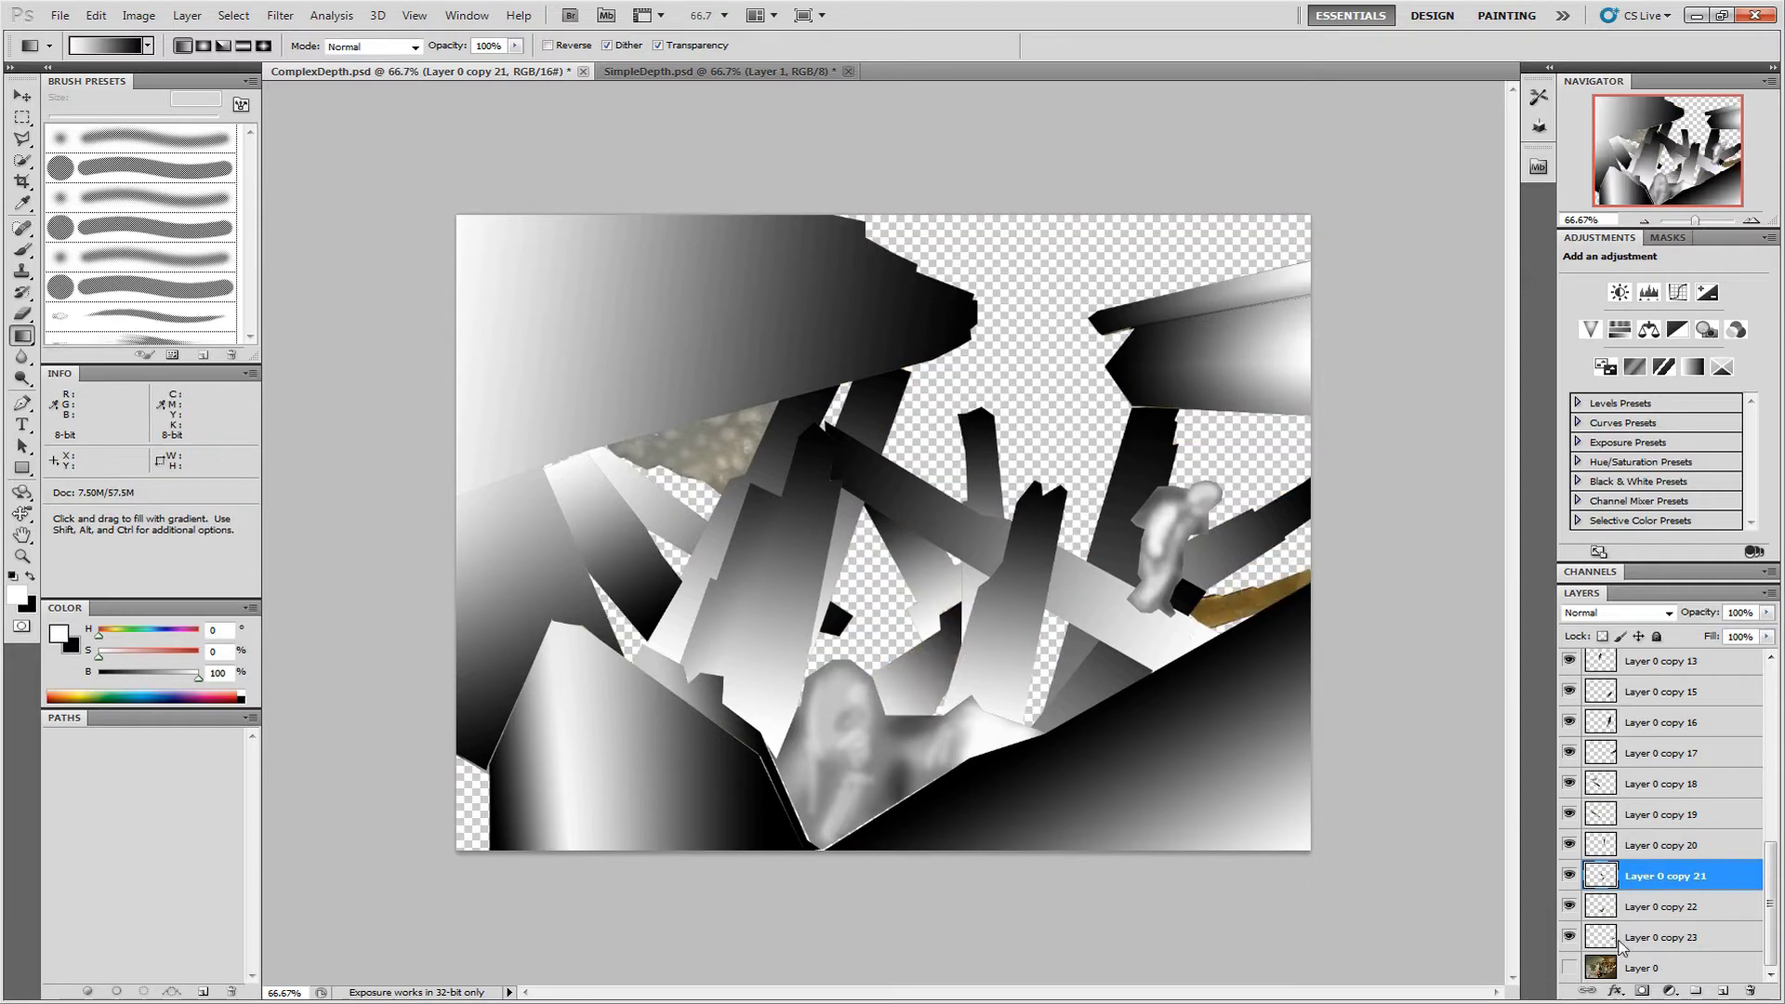
click(1661, 938)
drag(1204, 621, 1315, 589)
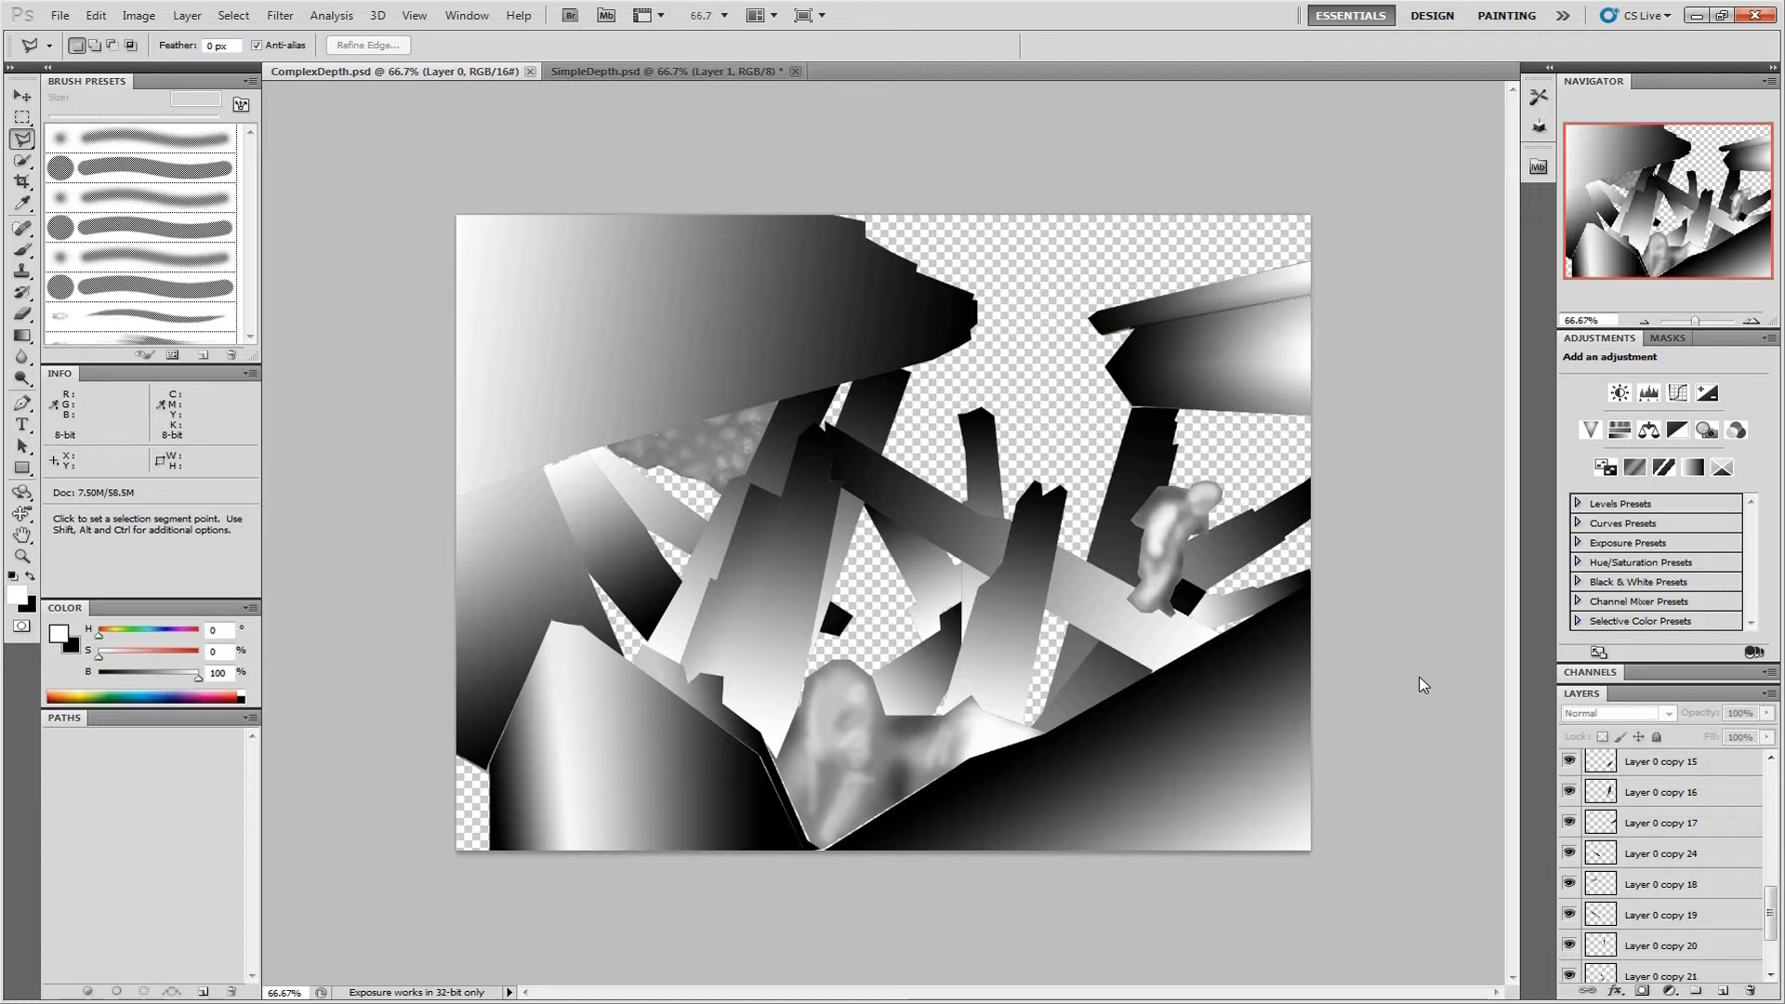
Add a new layer directly above Layer 0 and fill it with a gradient from white at the image's top to black near its middle
drag(1773, 906, 1773, 949)
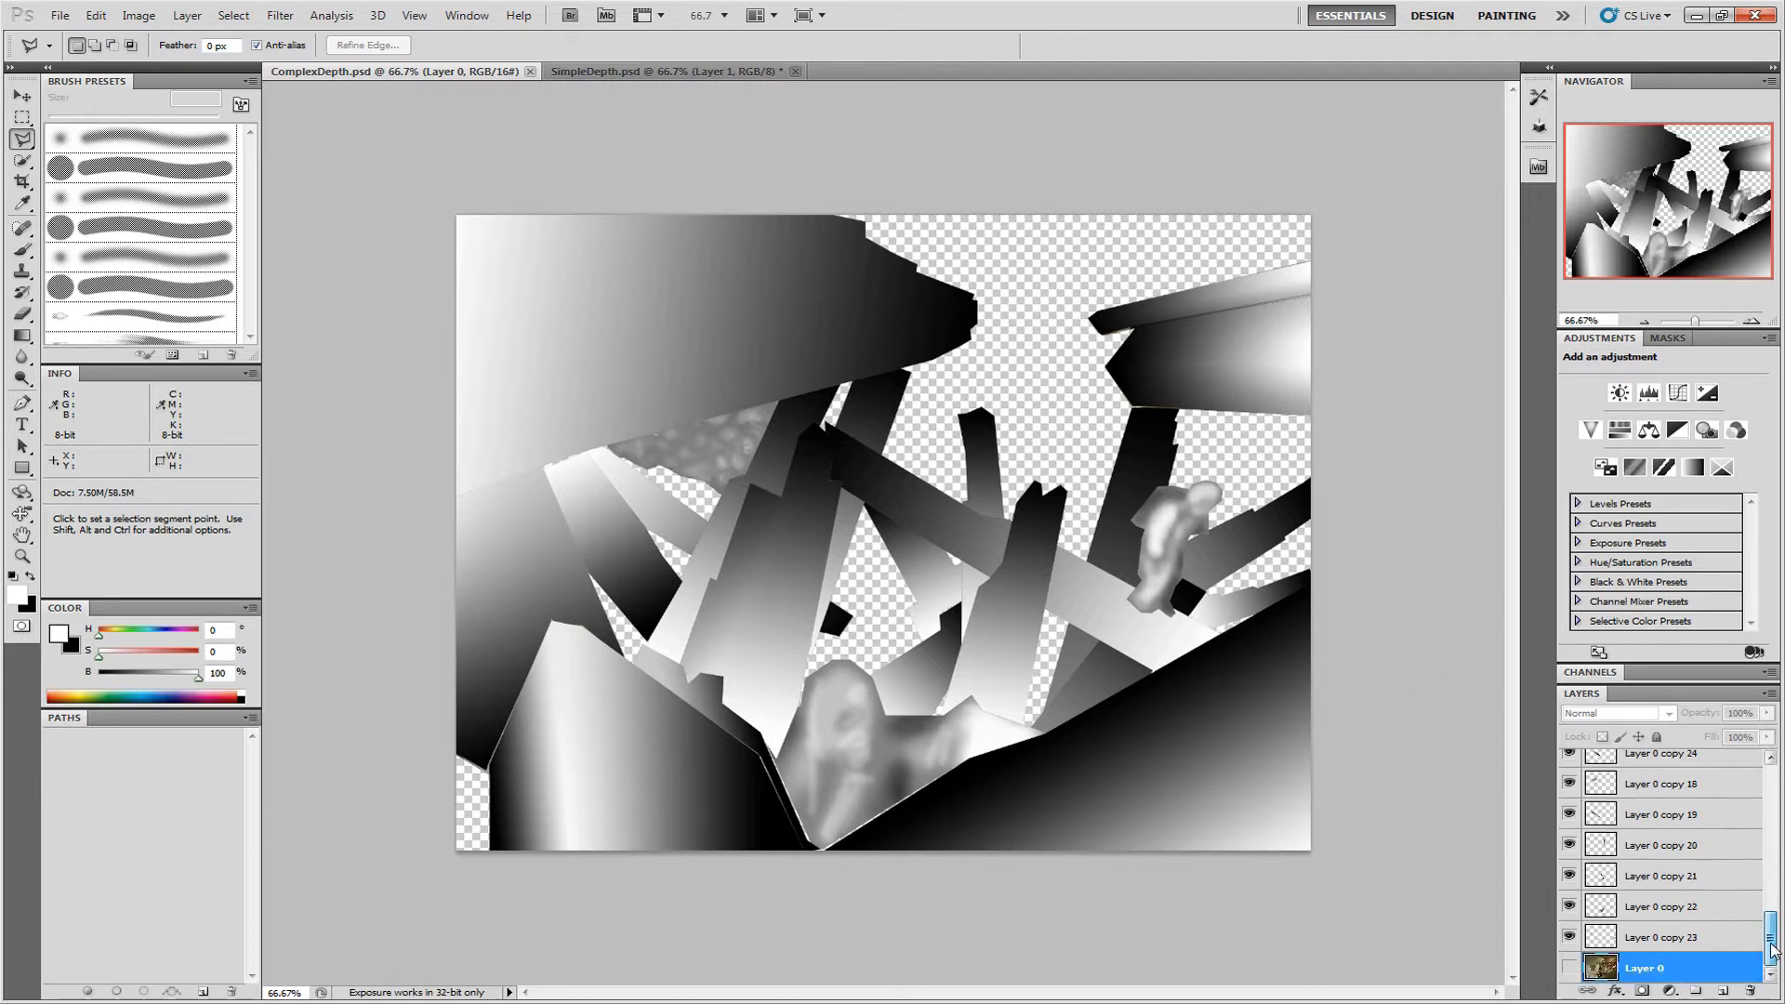
click(1725, 993)
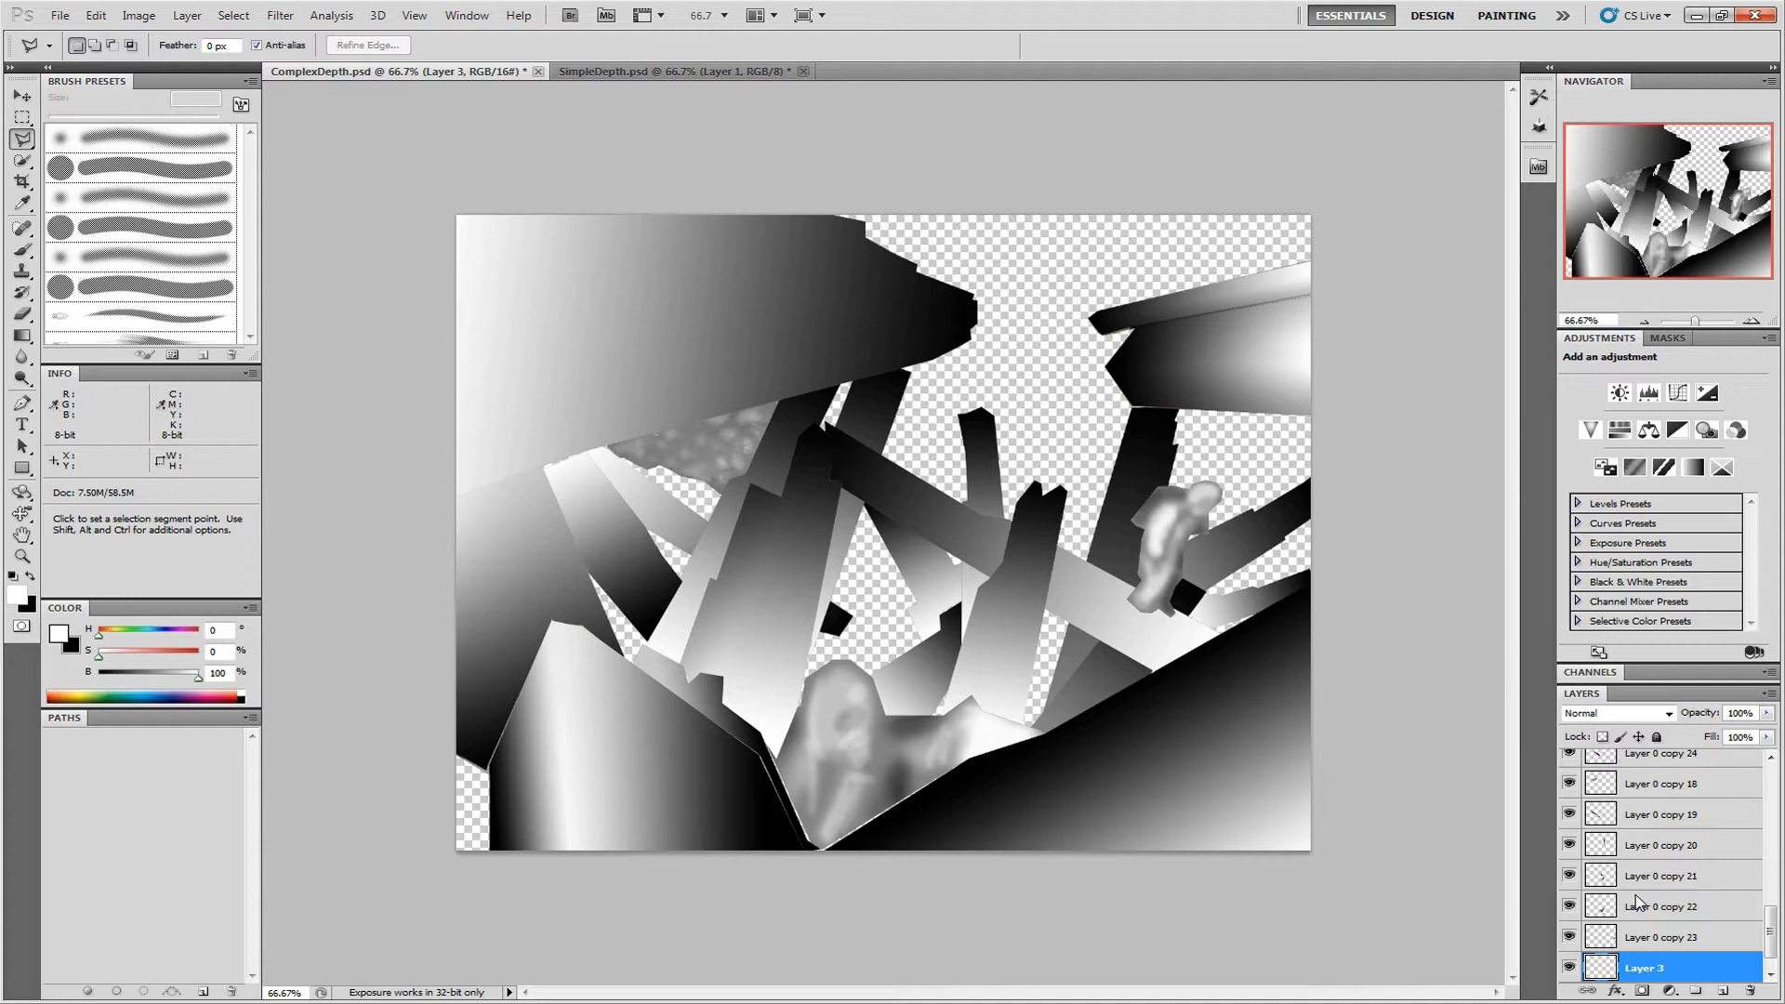
drag(1773, 942, 1772, 954)
click(1570, 968)
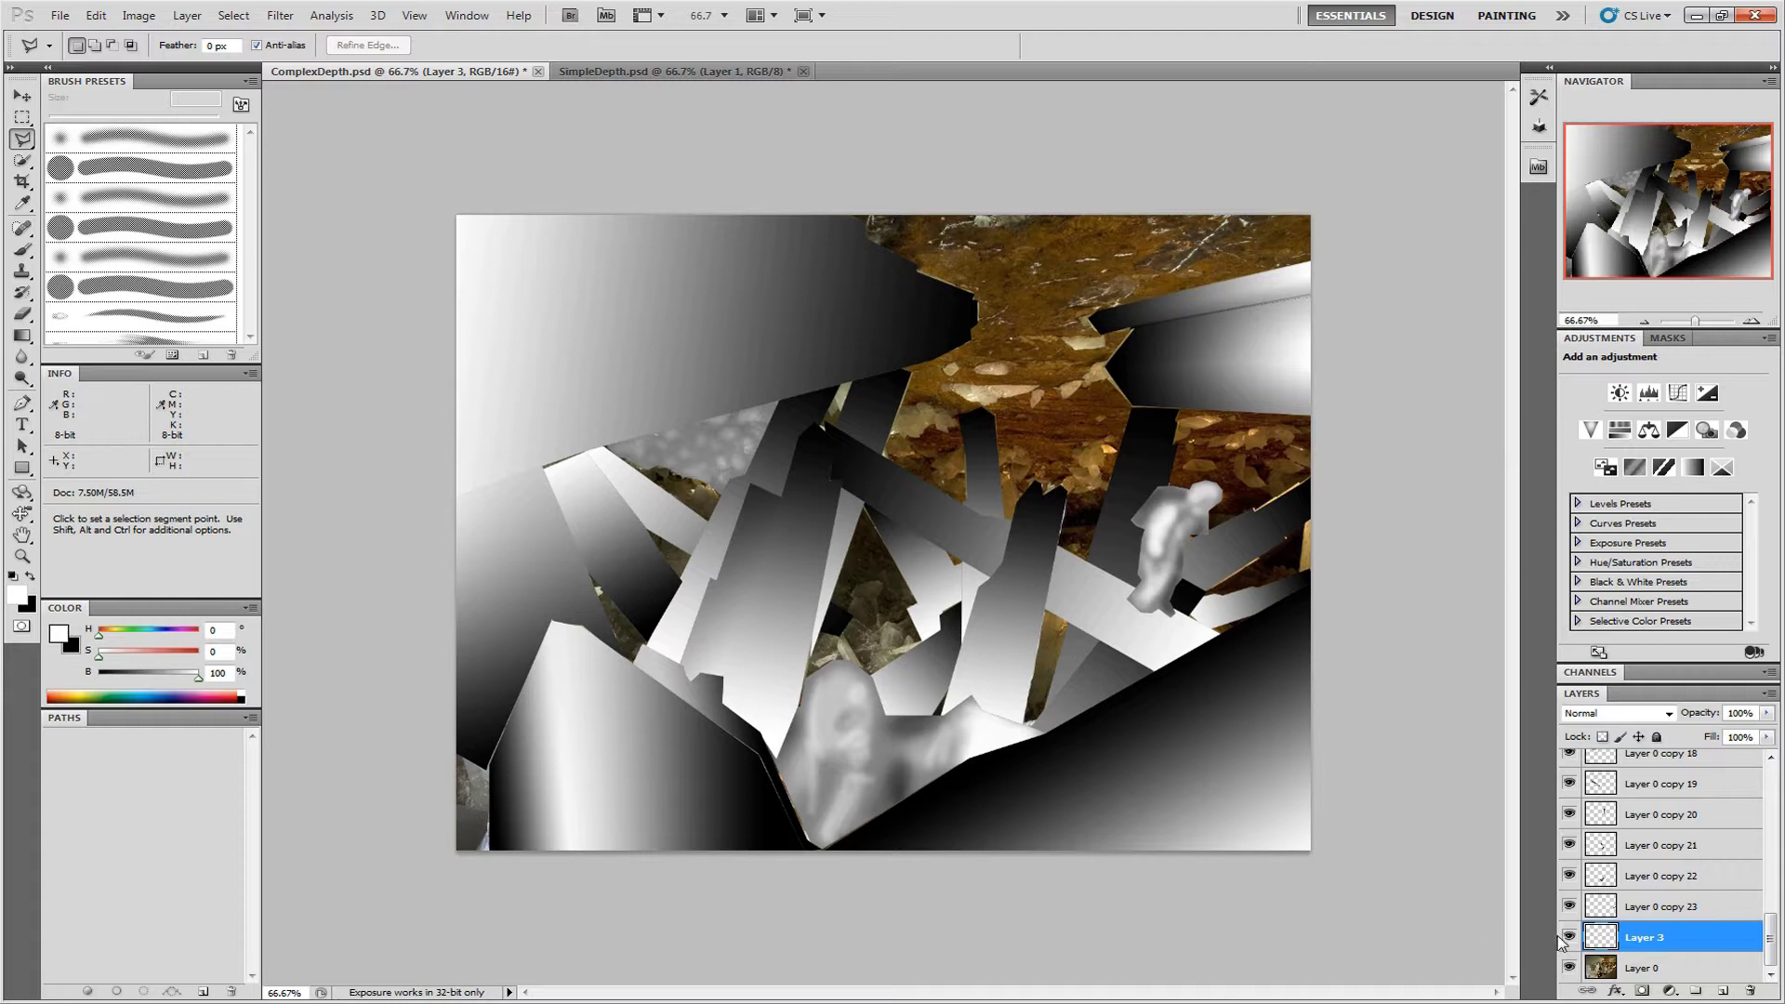
key(g)
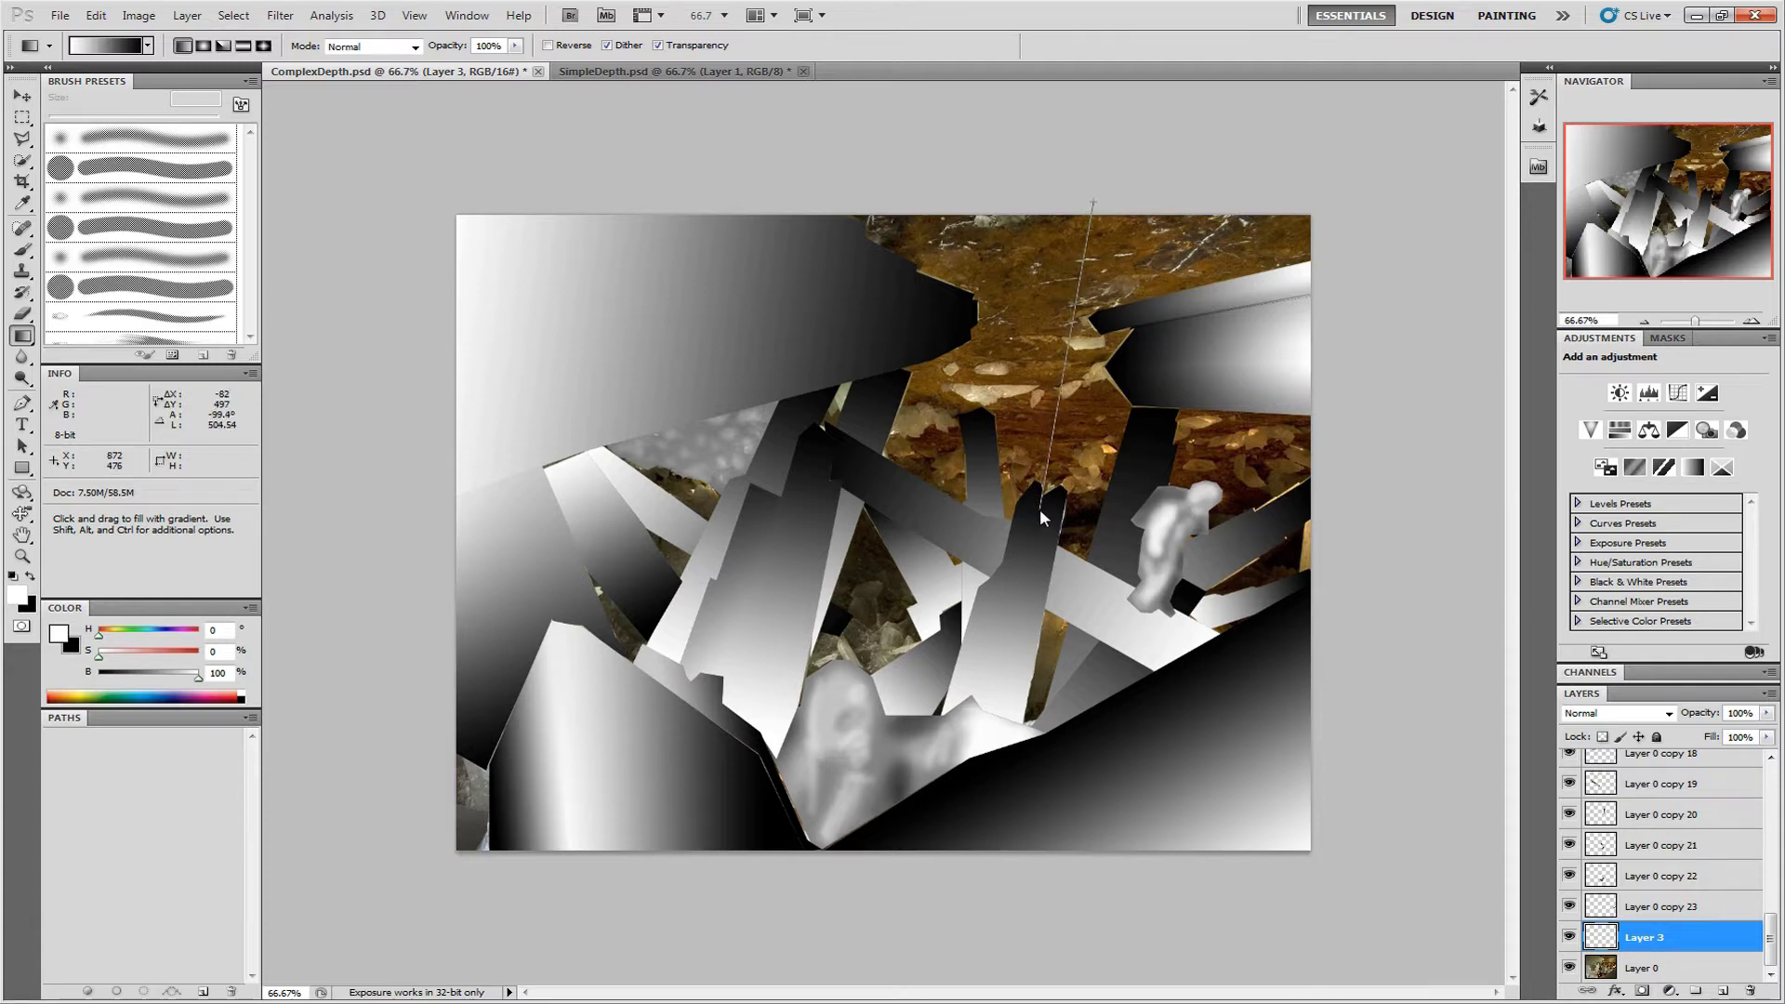
drag(1039, 509, 1061, 511)
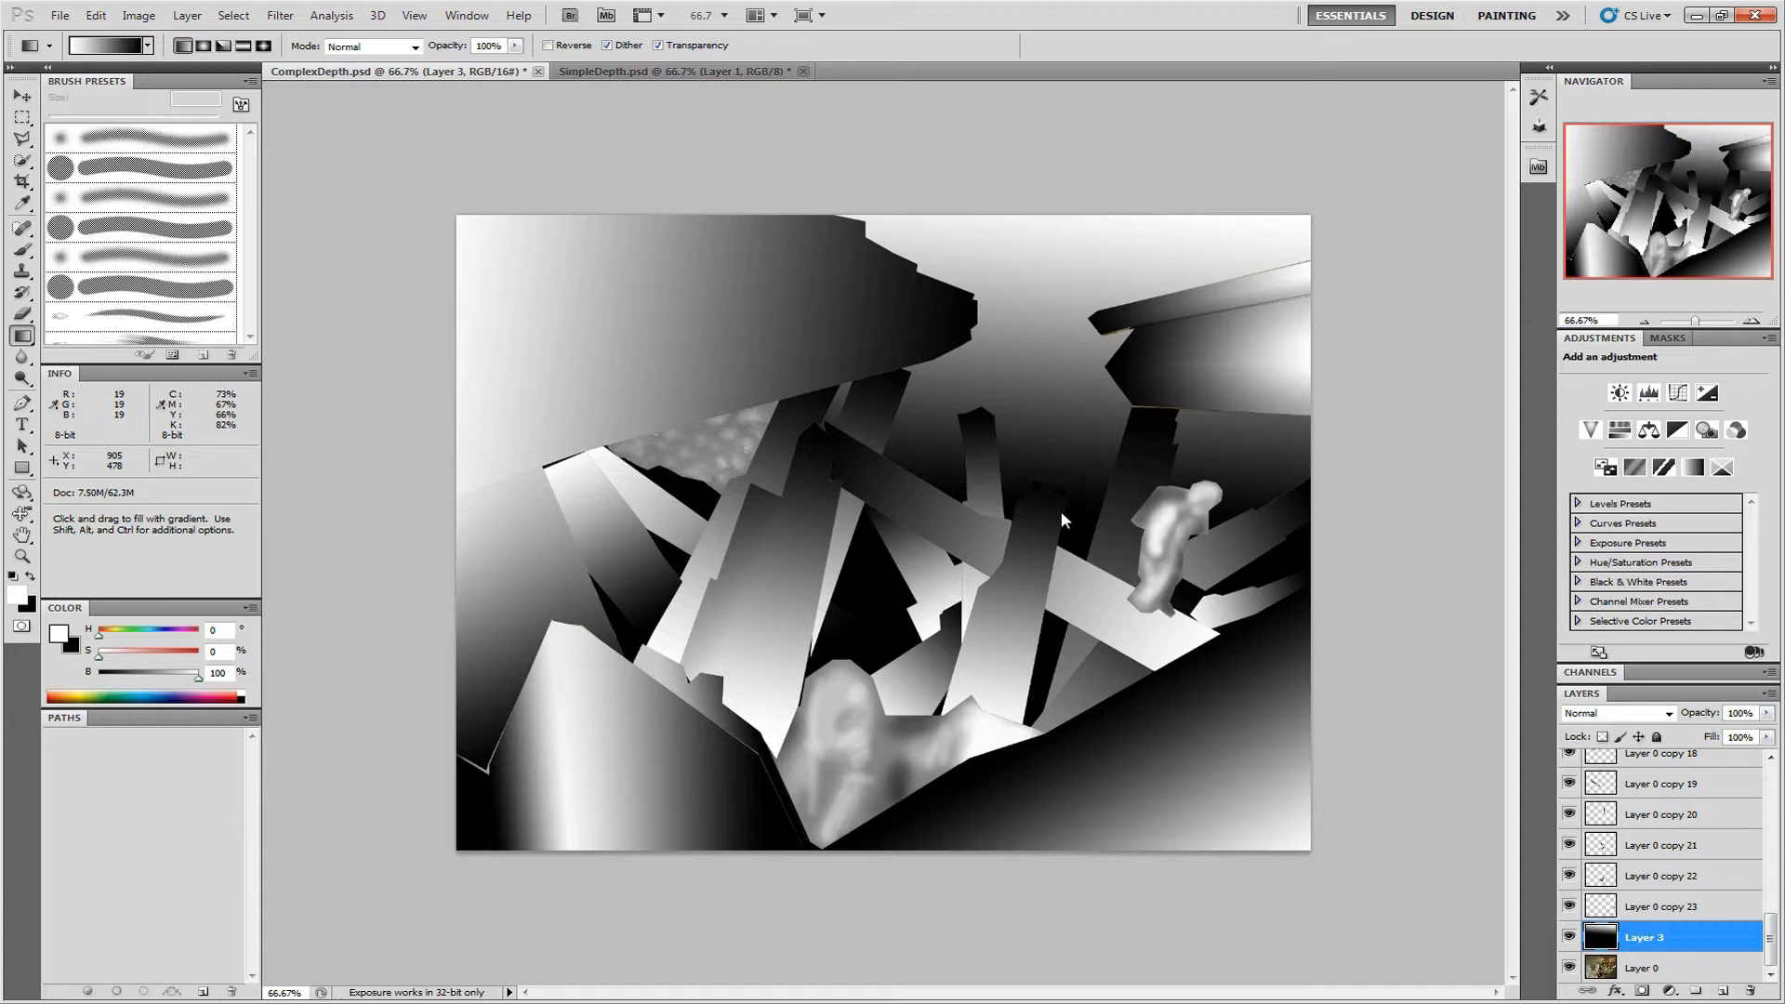
Isolate the background gradient layer with the original photo and compare the two
alt+click(1571, 941)
click(1570, 968)
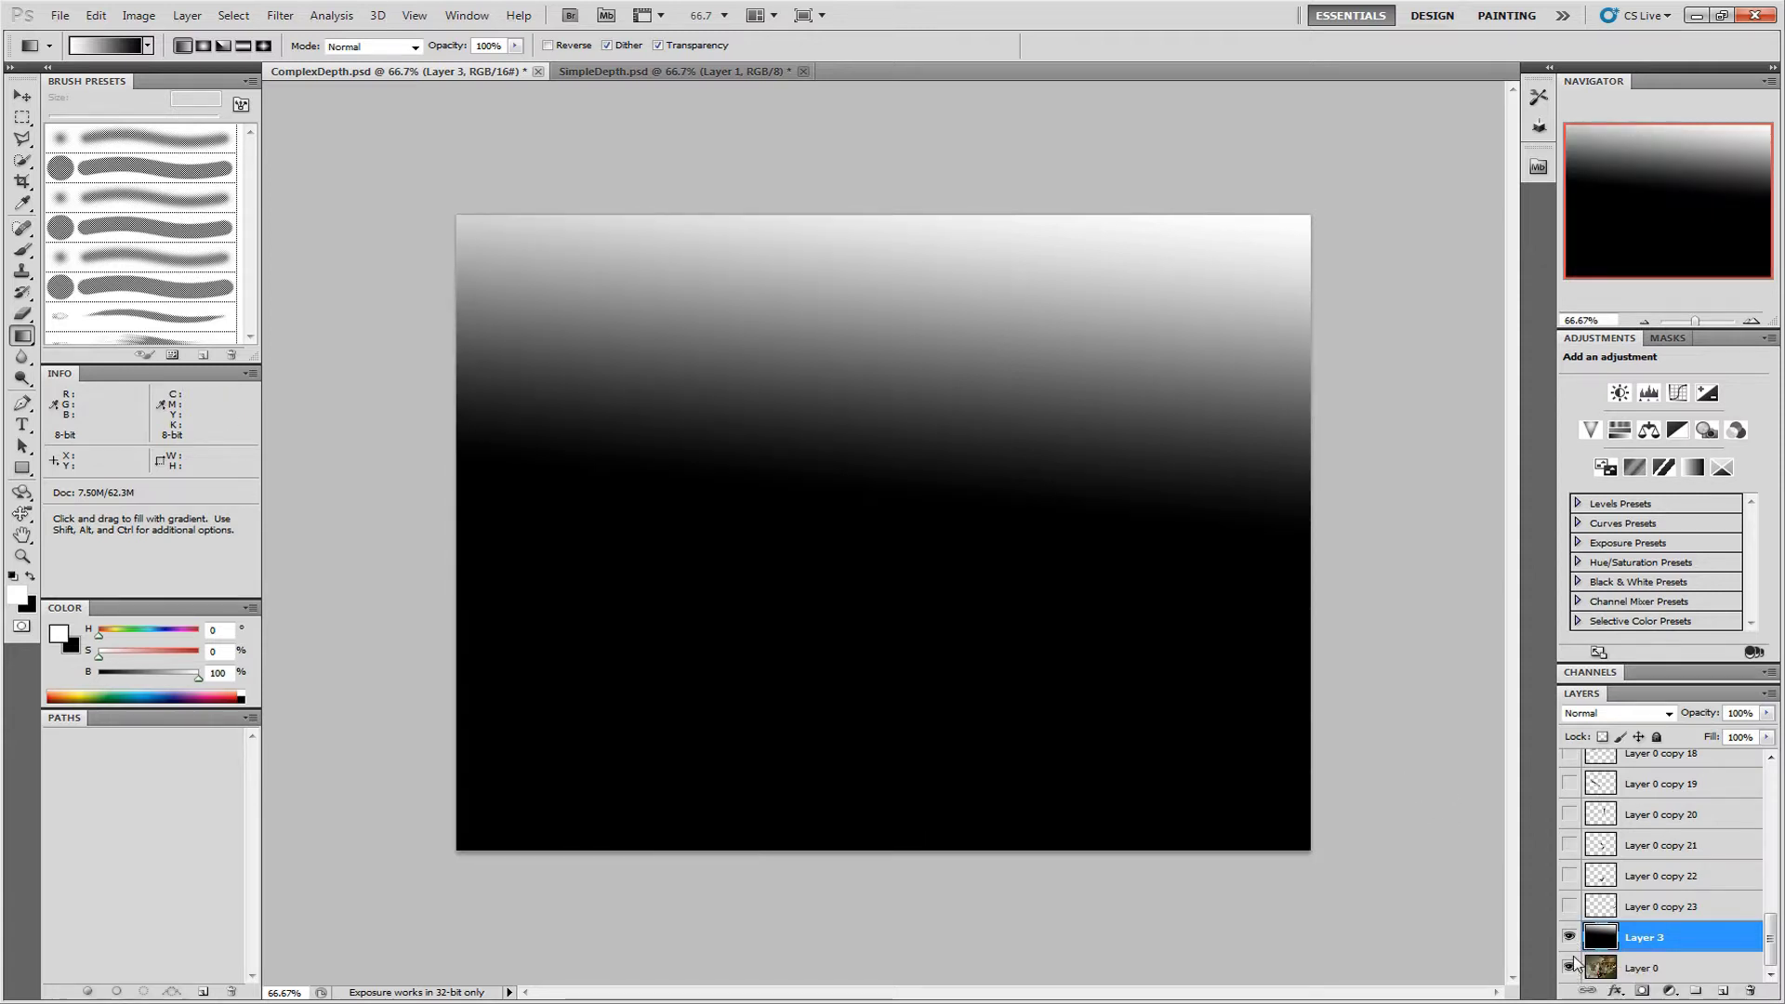
click(1570, 937)
click(1571, 937)
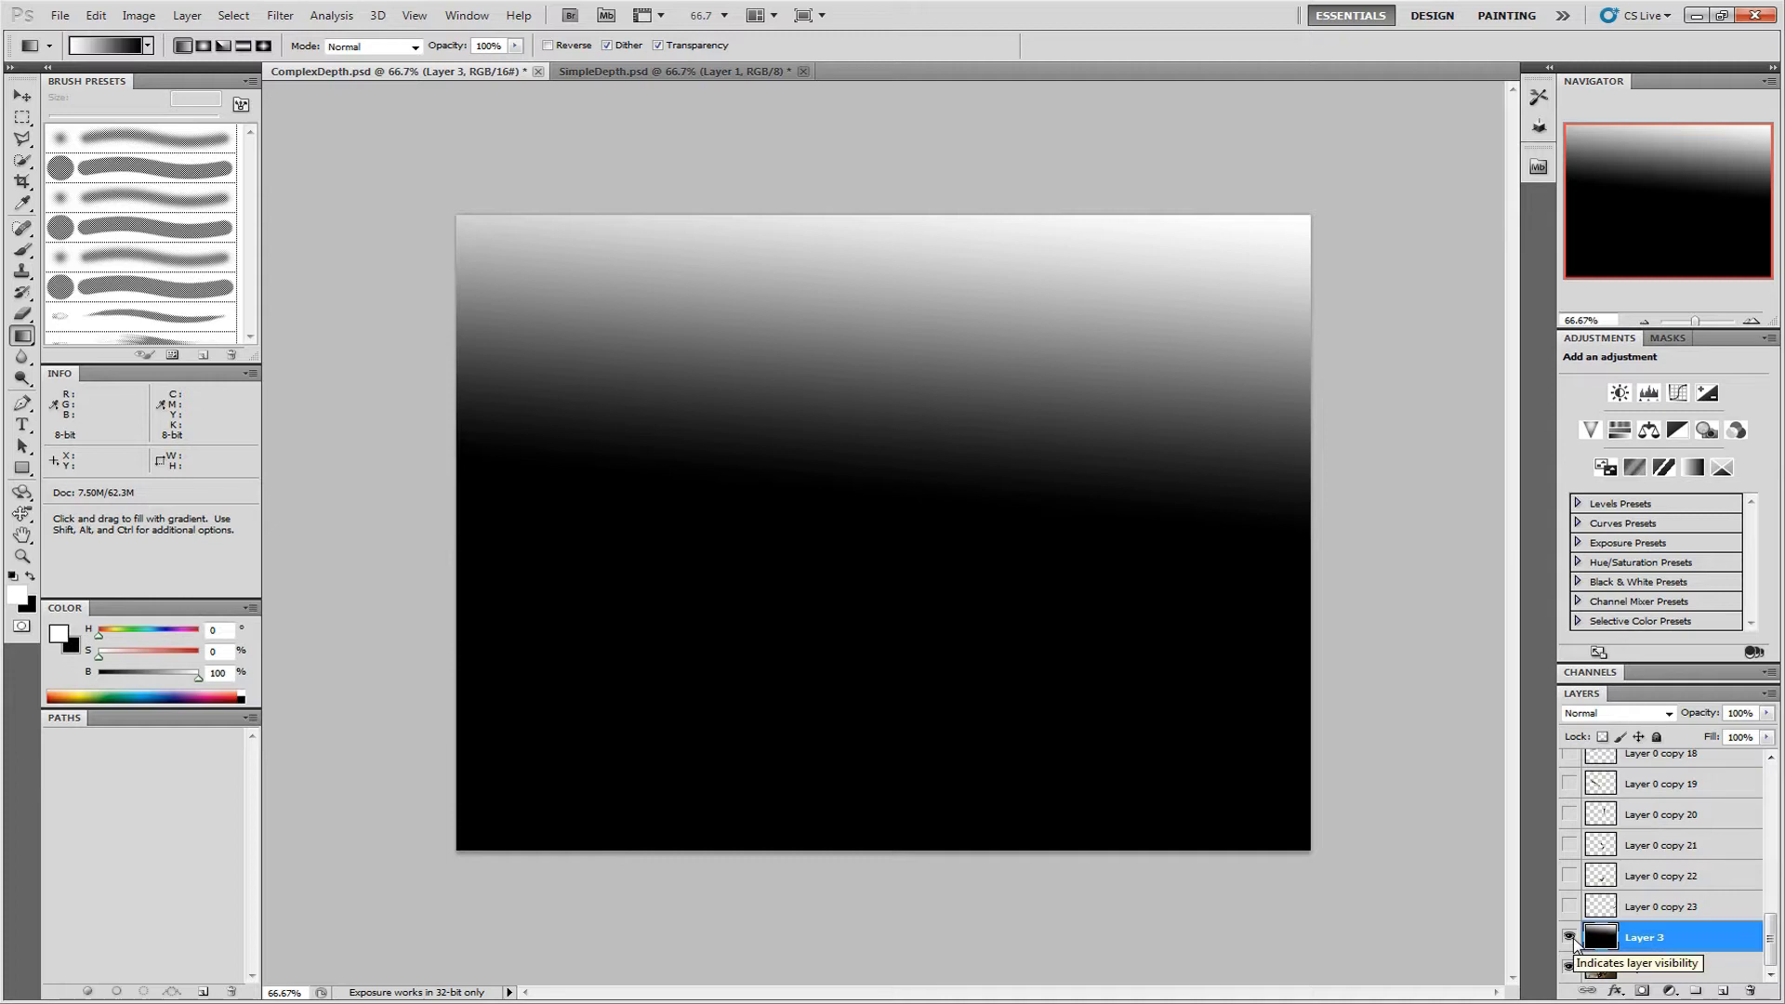
Hide the gradient layer and outline the cave's lower part with the Polygonal Lasso, along a slightly slanted line across the image's middle
click(23, 138)
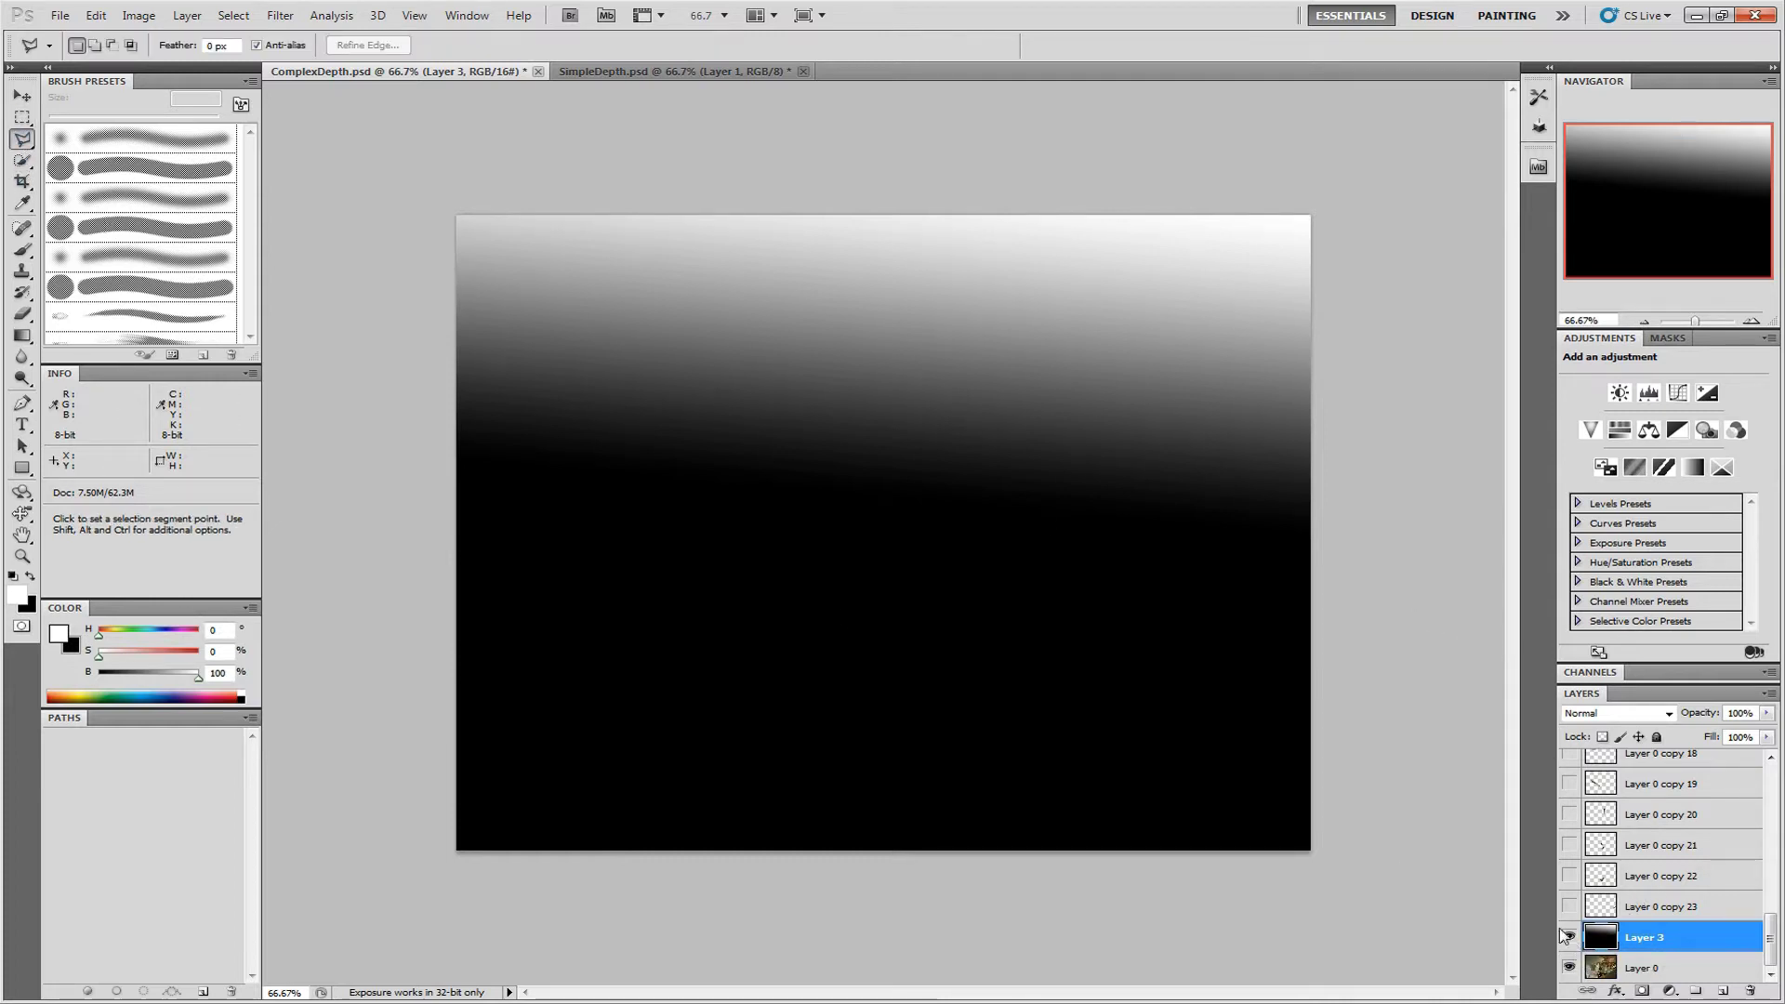
click(1571, 939)
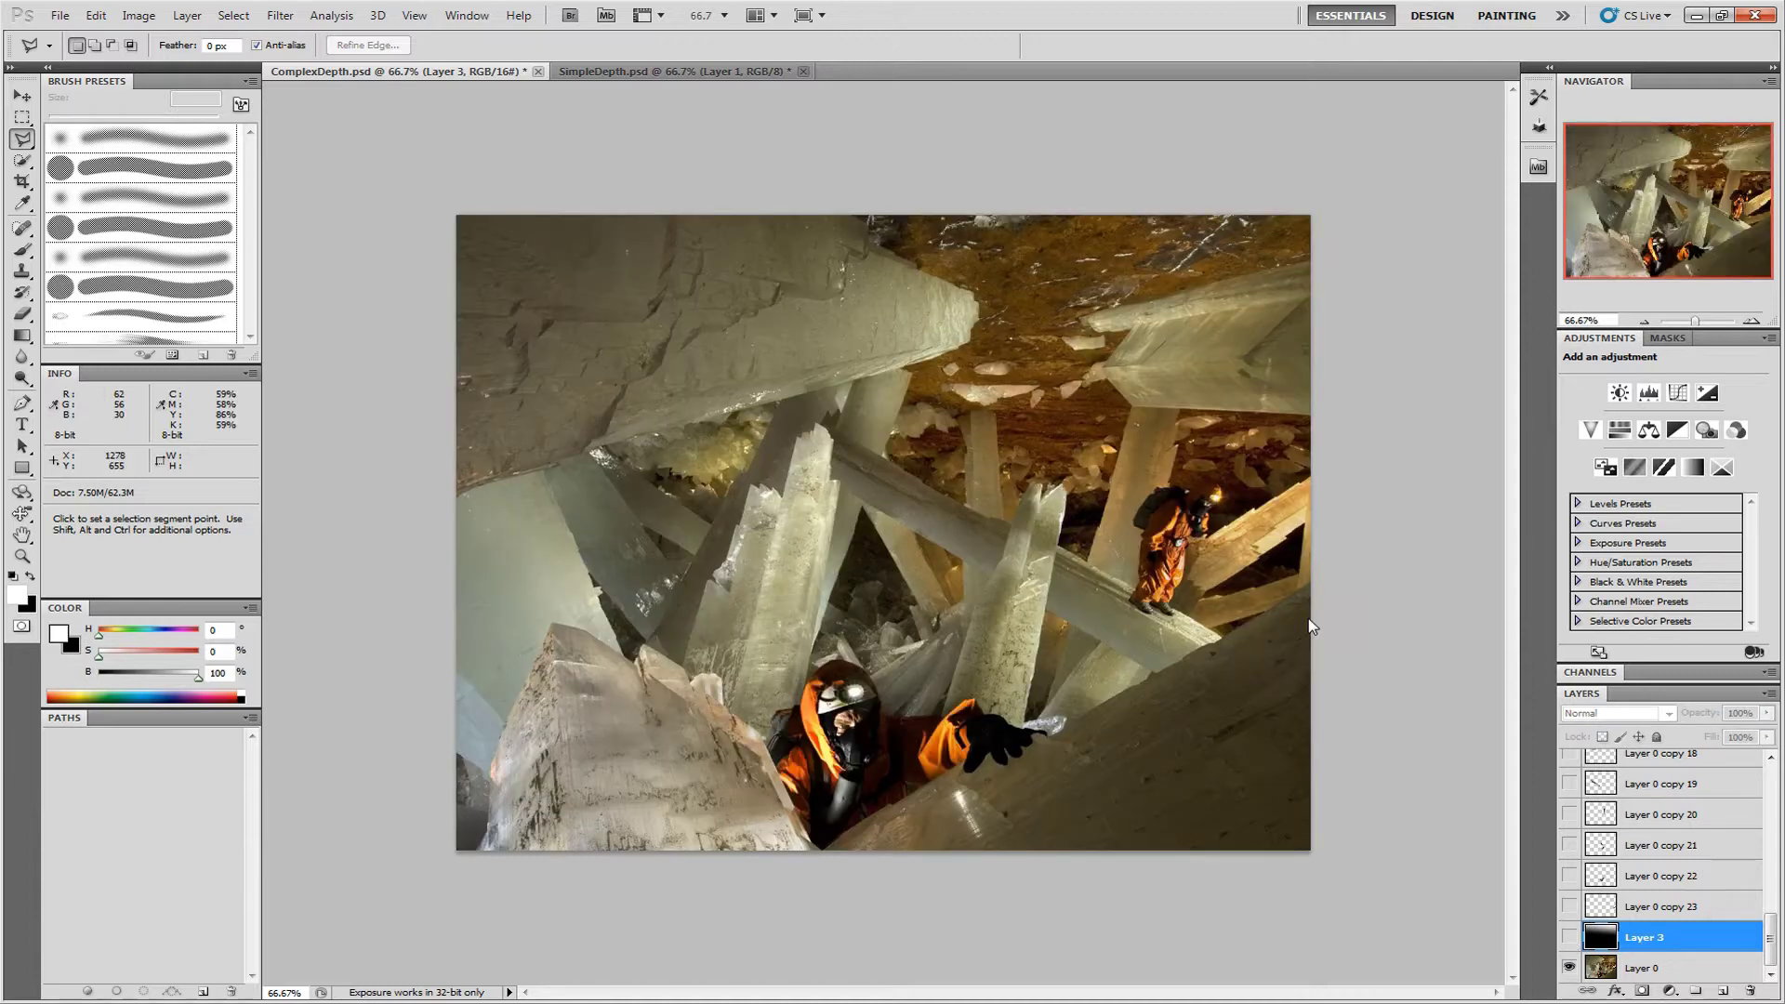
click(1348, 544)
click(371, 470)
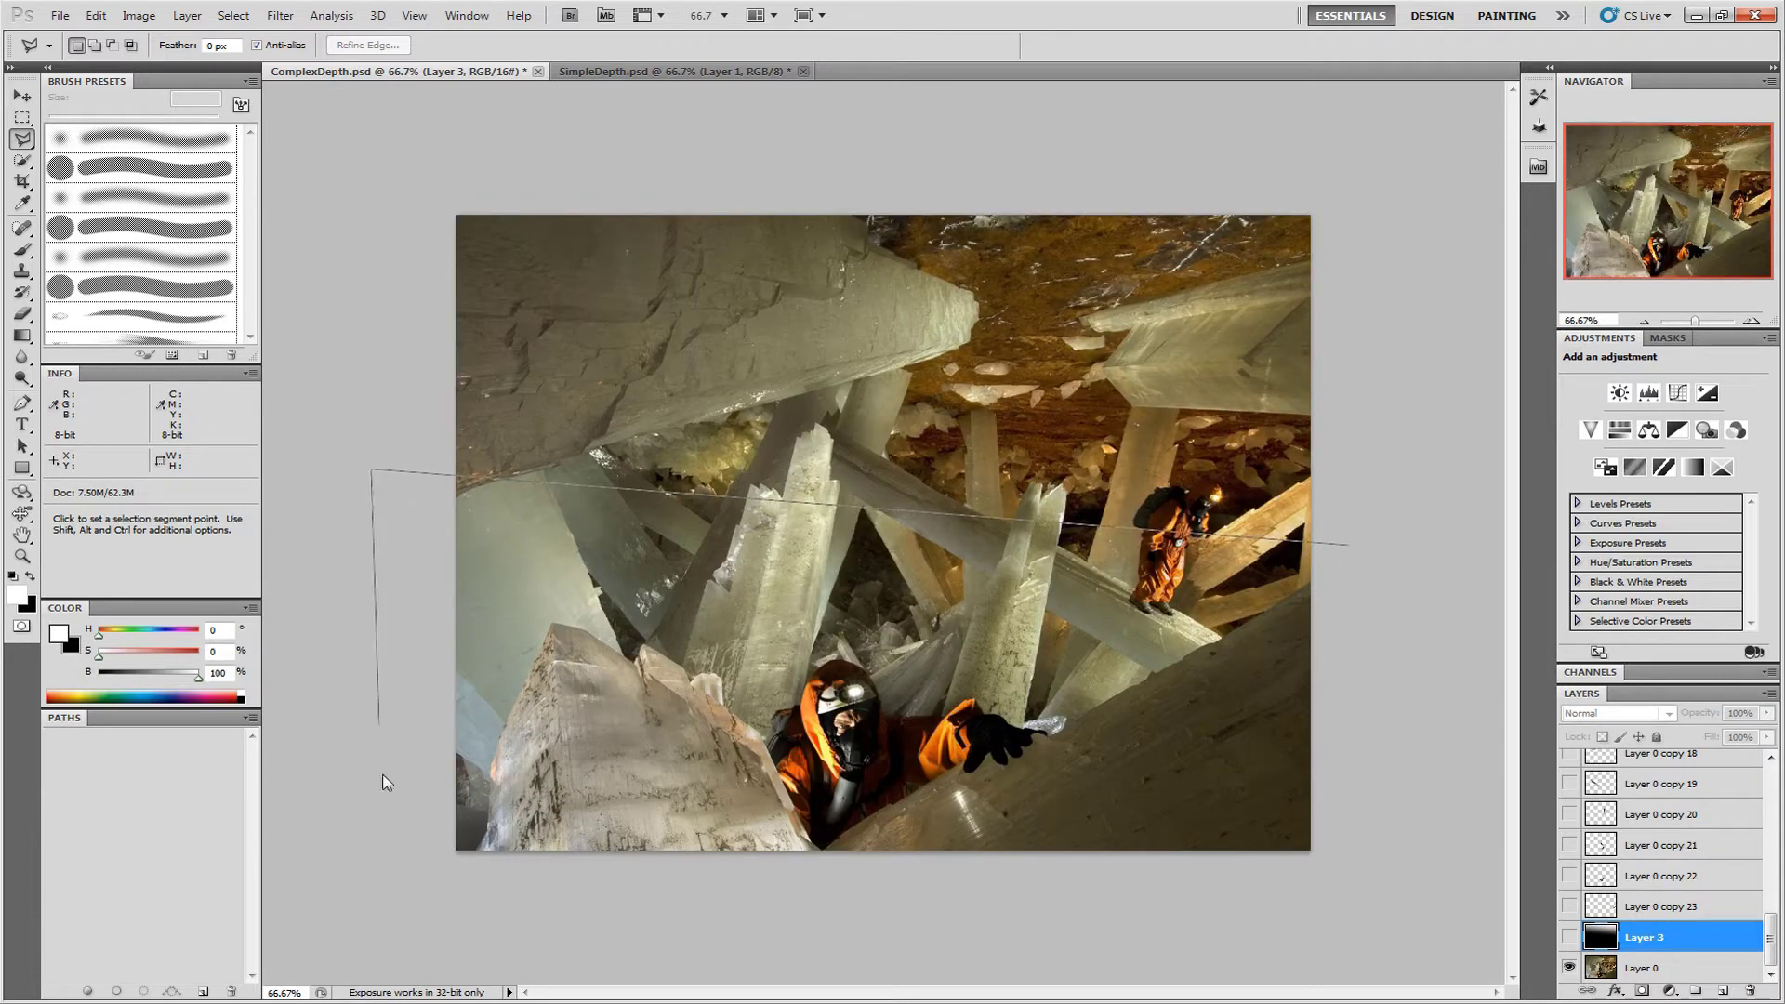
click(424, 893)
click(1396, 918)
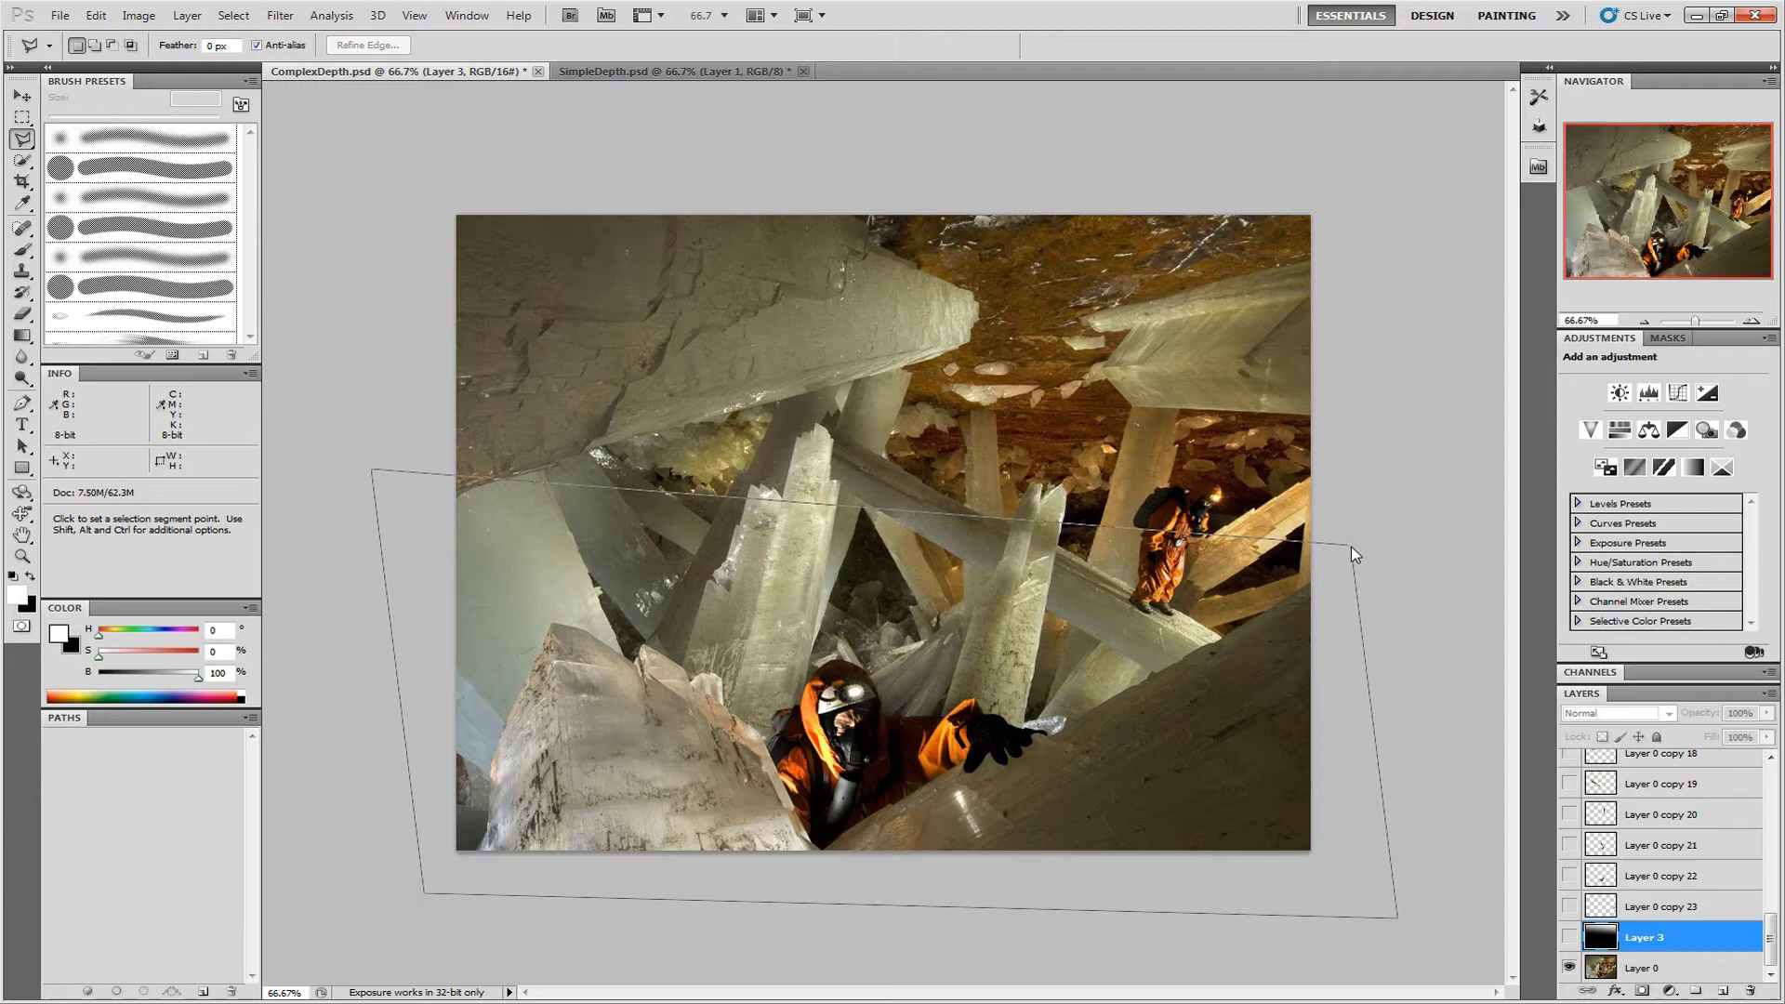
click(1350, 547)
Show the background gradient layer and fill the selected lower area with a gradient from white at the bottom to black at its upper edge
click(1570, 938)
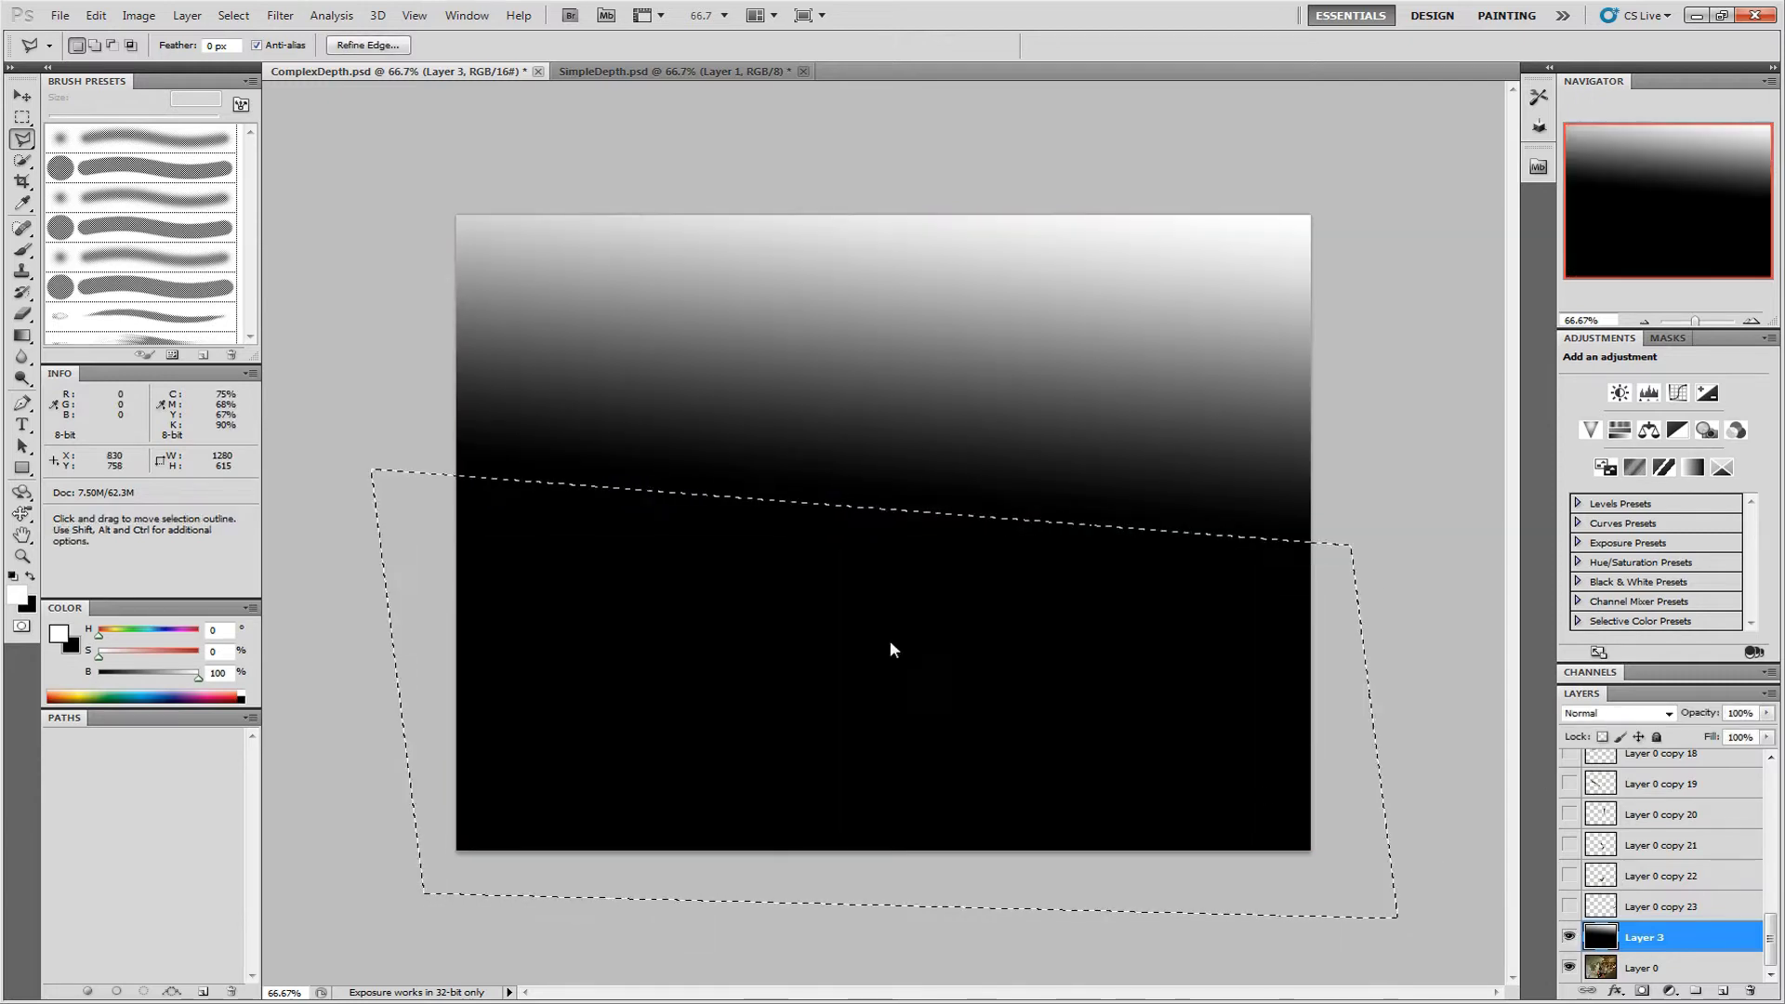
click(23, 336)
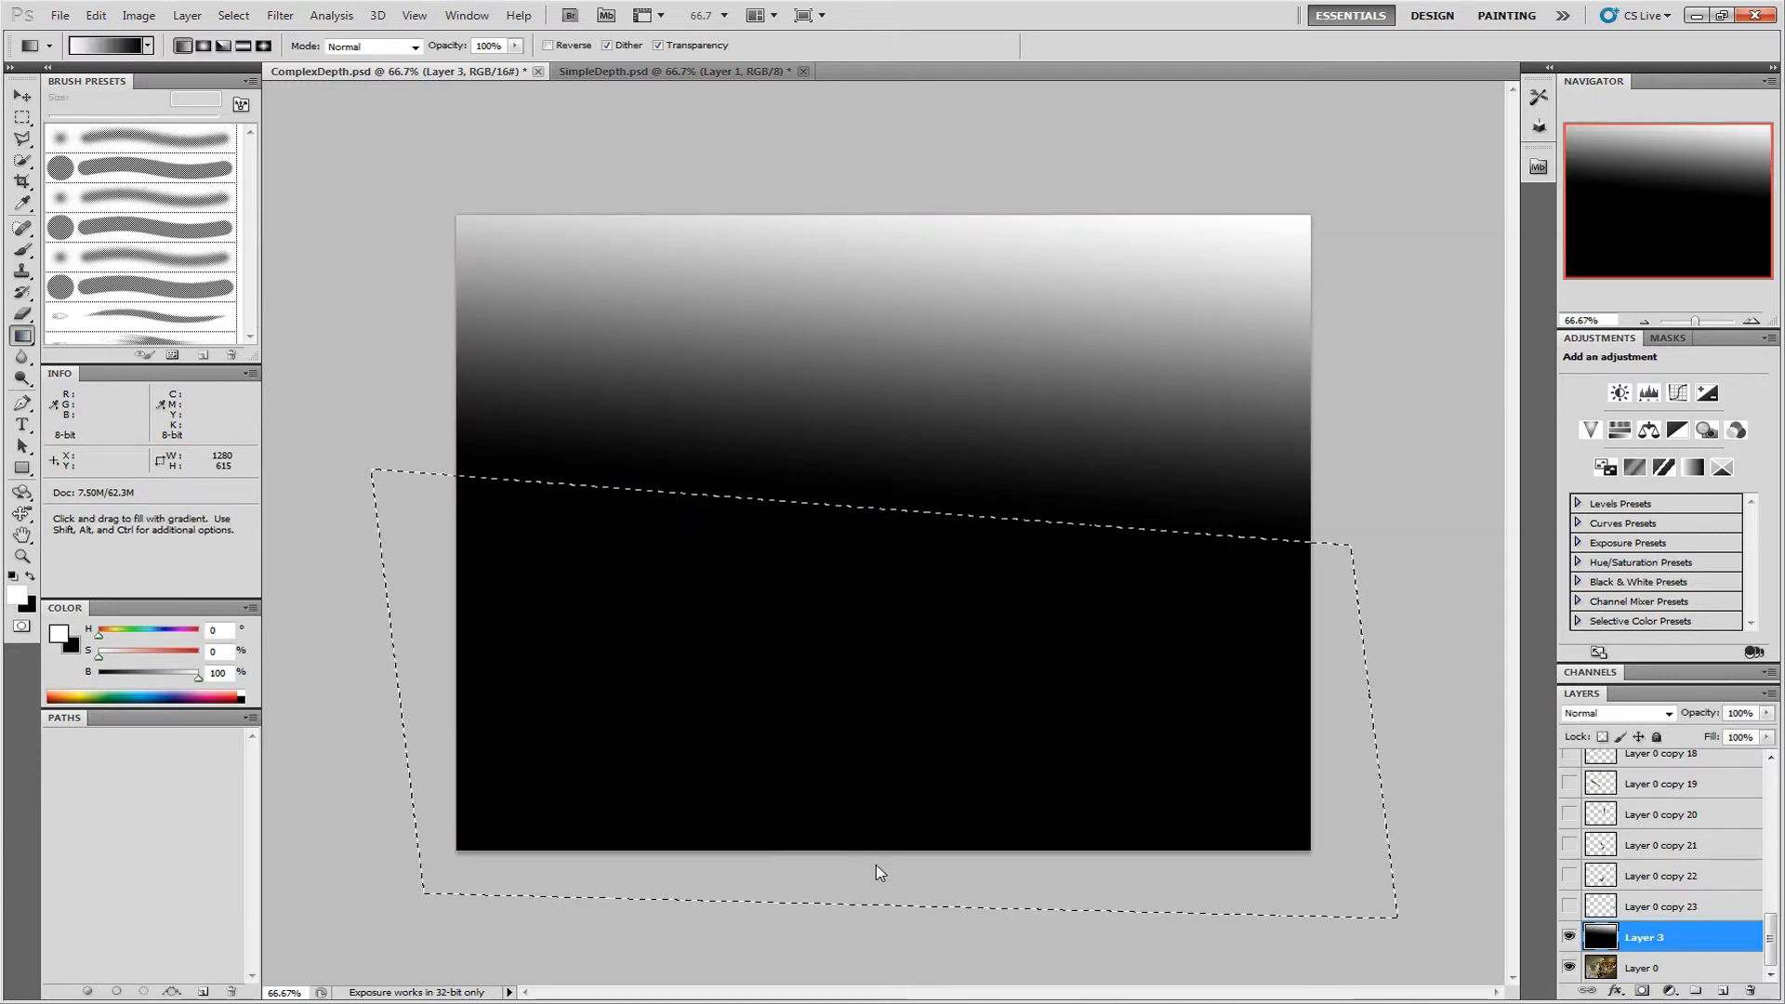
drag(817, 903, 857, 505)
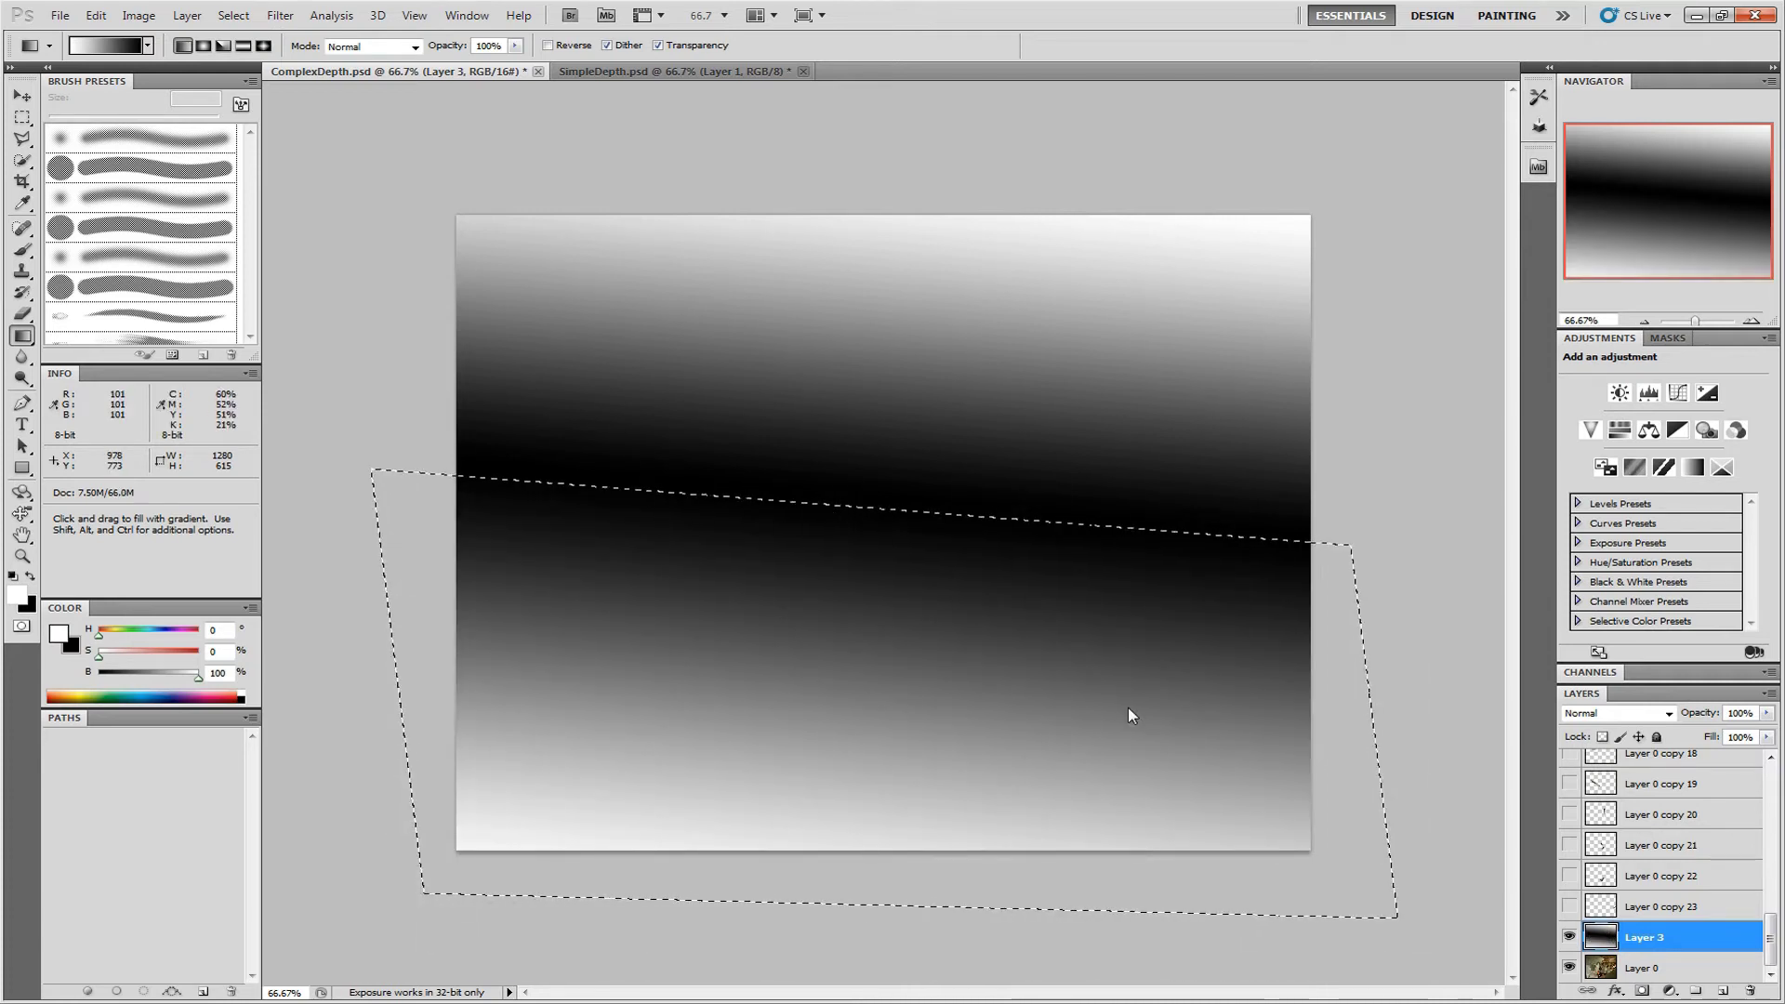
Fade the lower gradient to 44% opacity and deselect the area
click(95, 15)
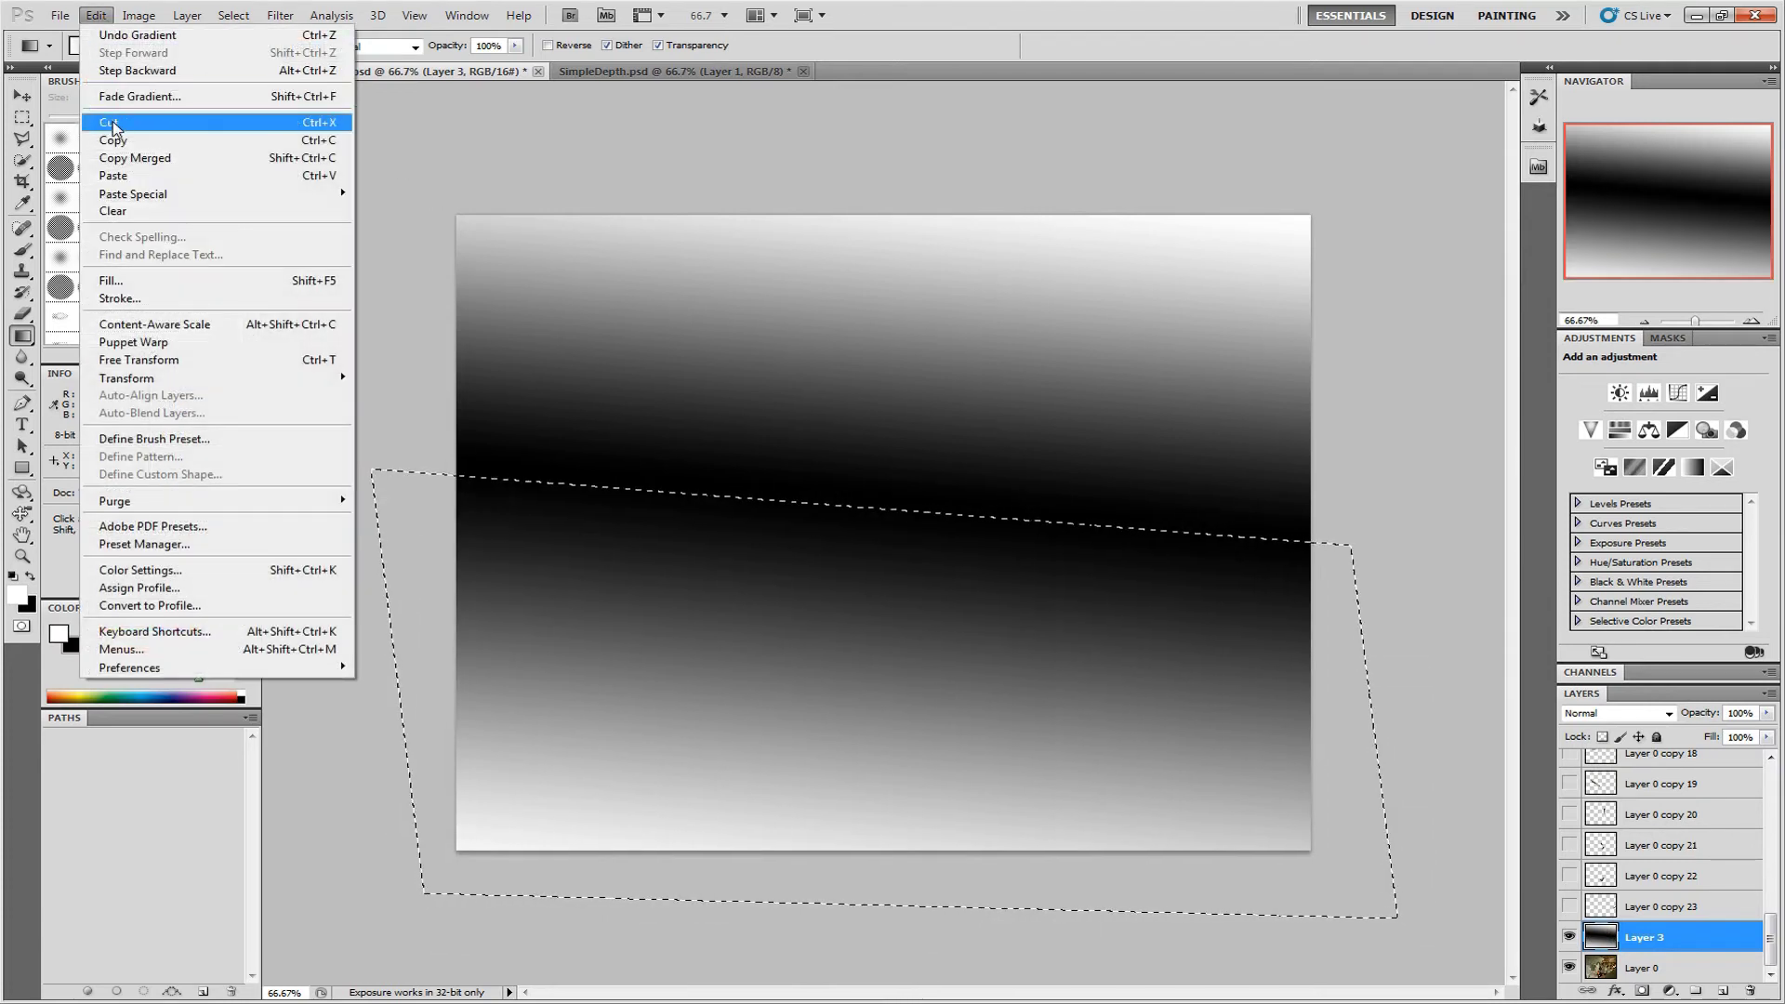
click(139, 96)
drag(857, 346, 772, 347)
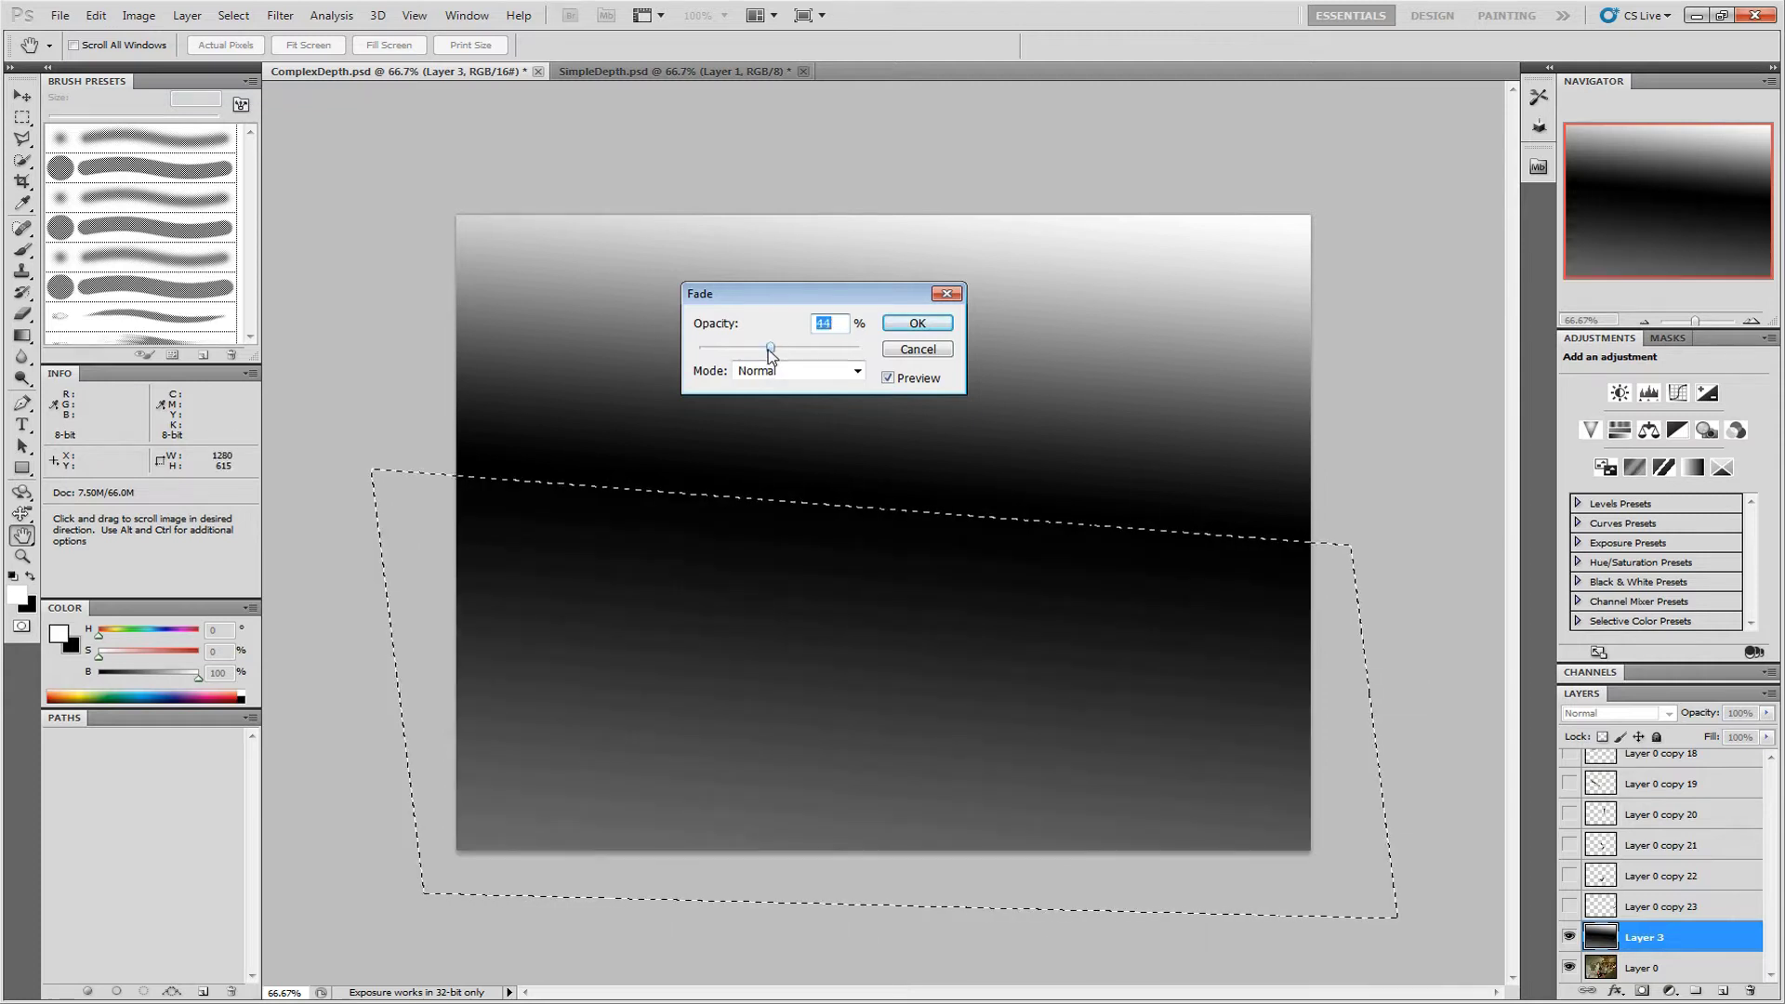
click(917, 322)
key(ctrl+d)
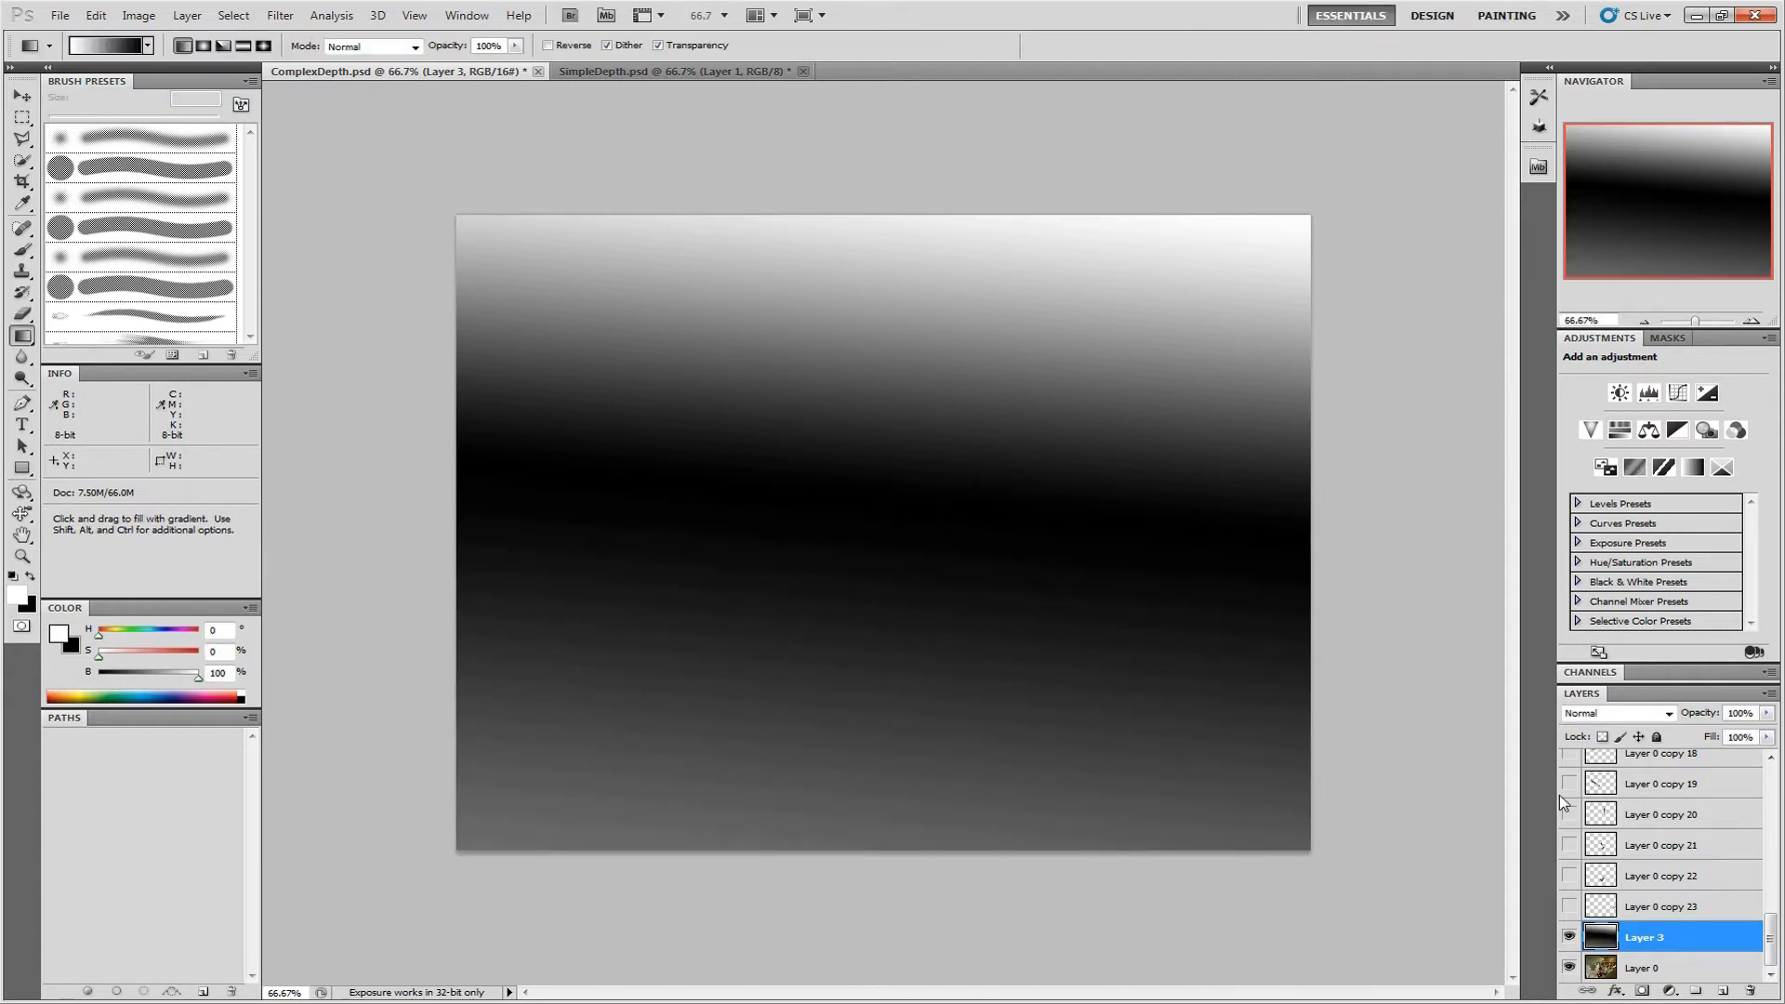
Compare the background gradient with the photo and show all the other layers again
click(1572, 939)
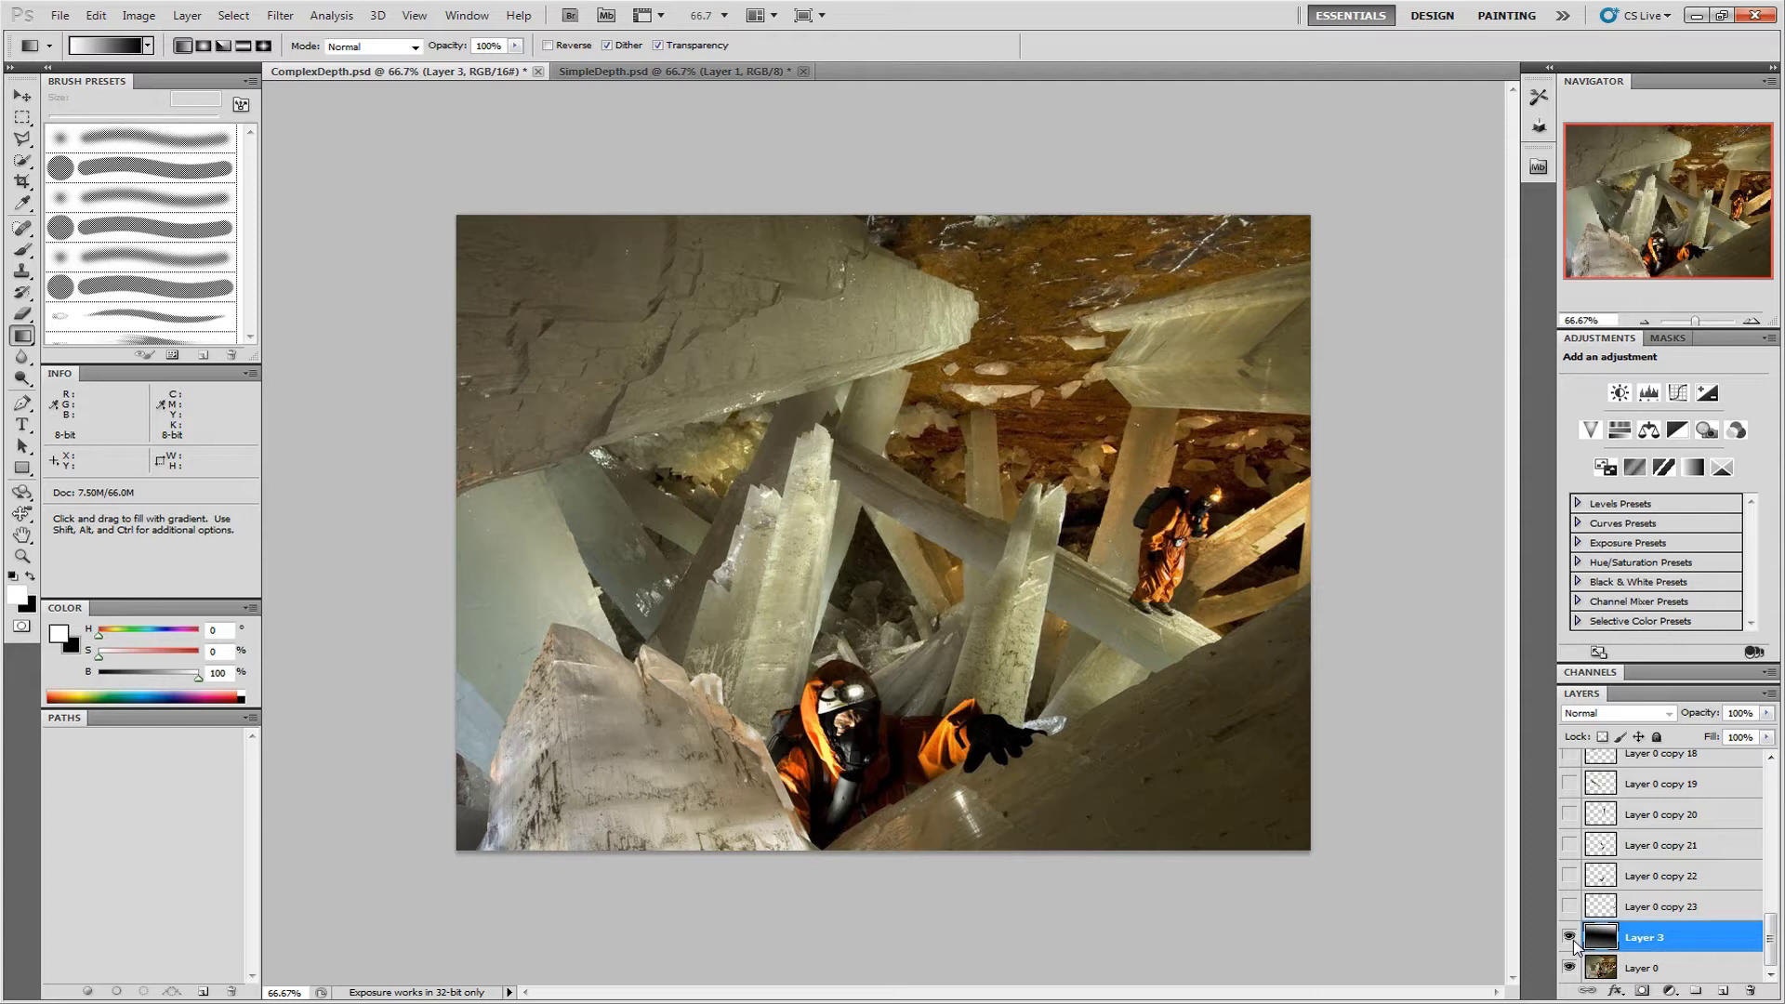
click(1571, 939)
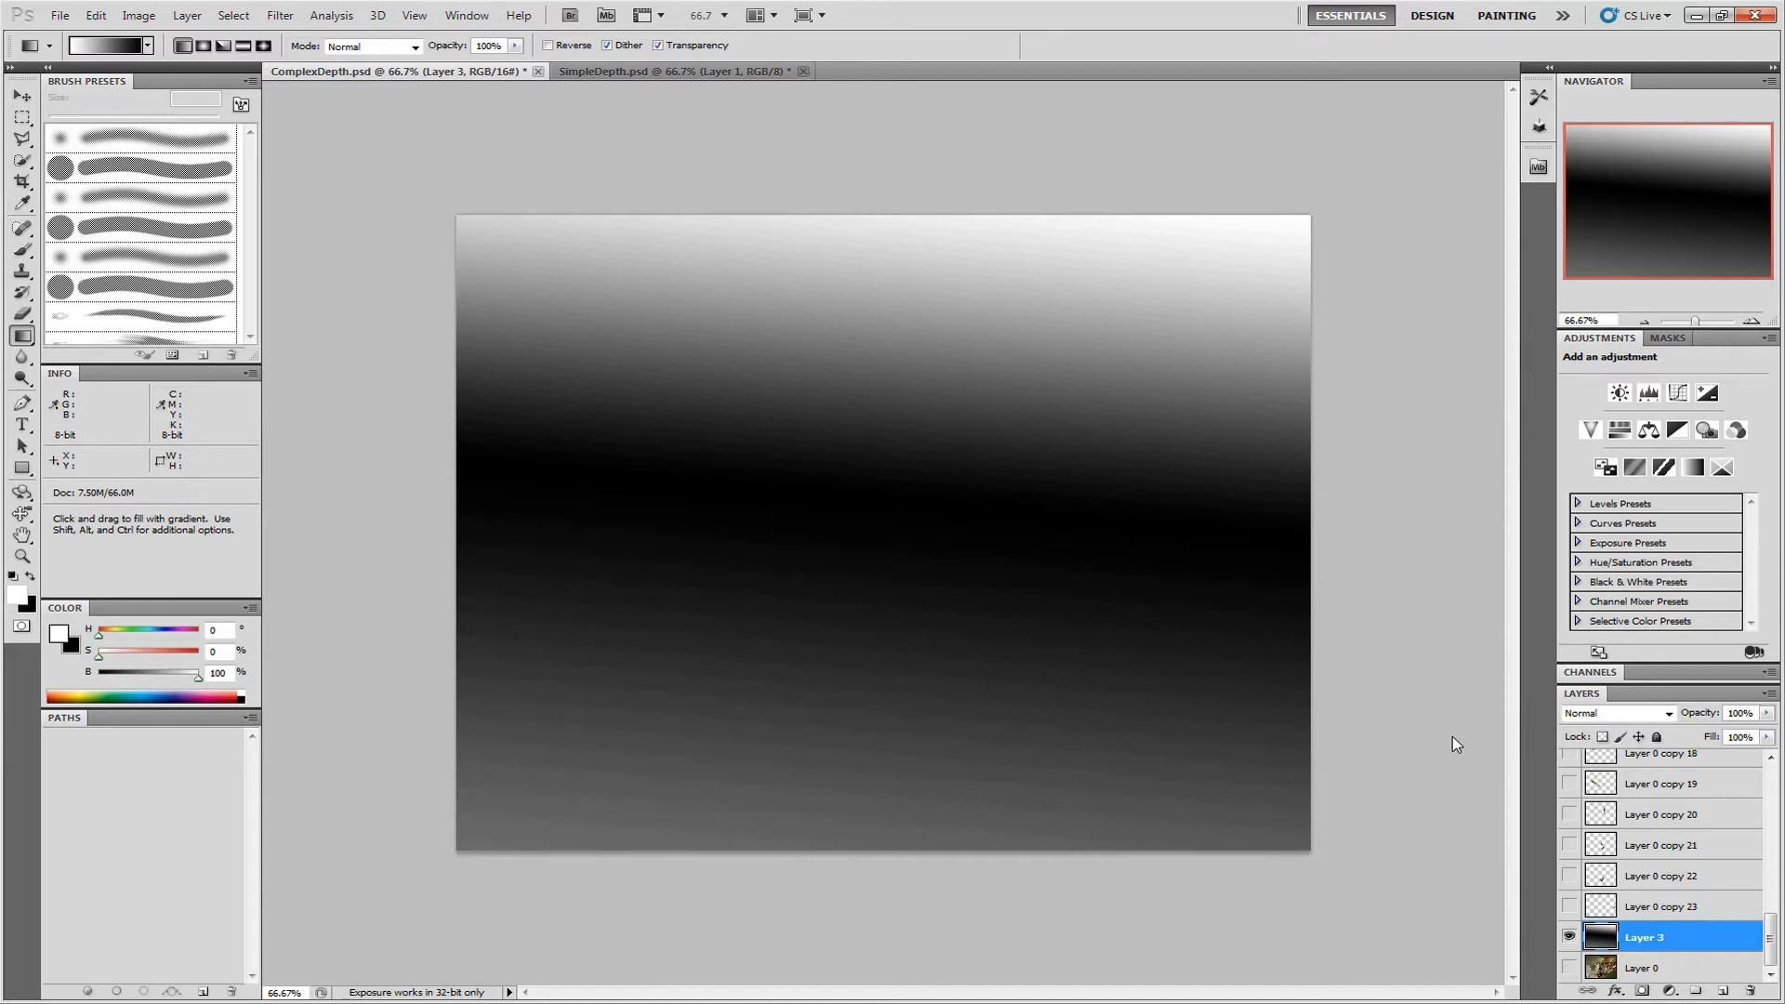
right_click(1571, 939)
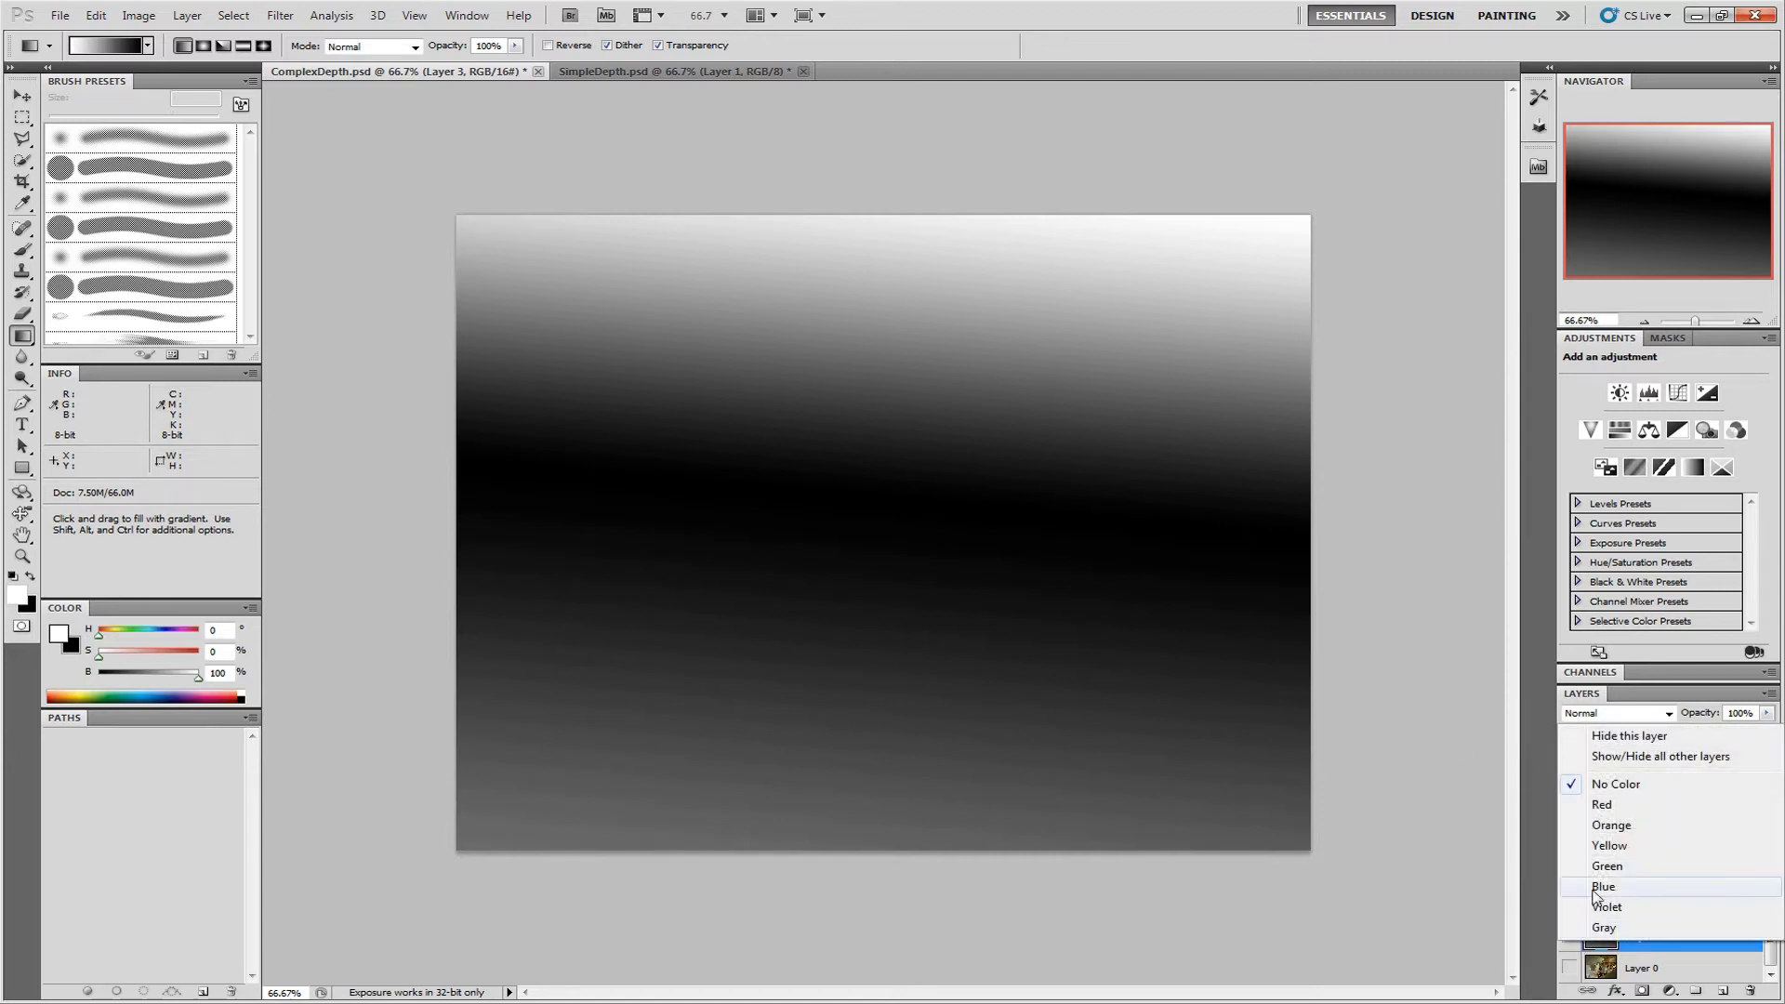
click(1623, 755)
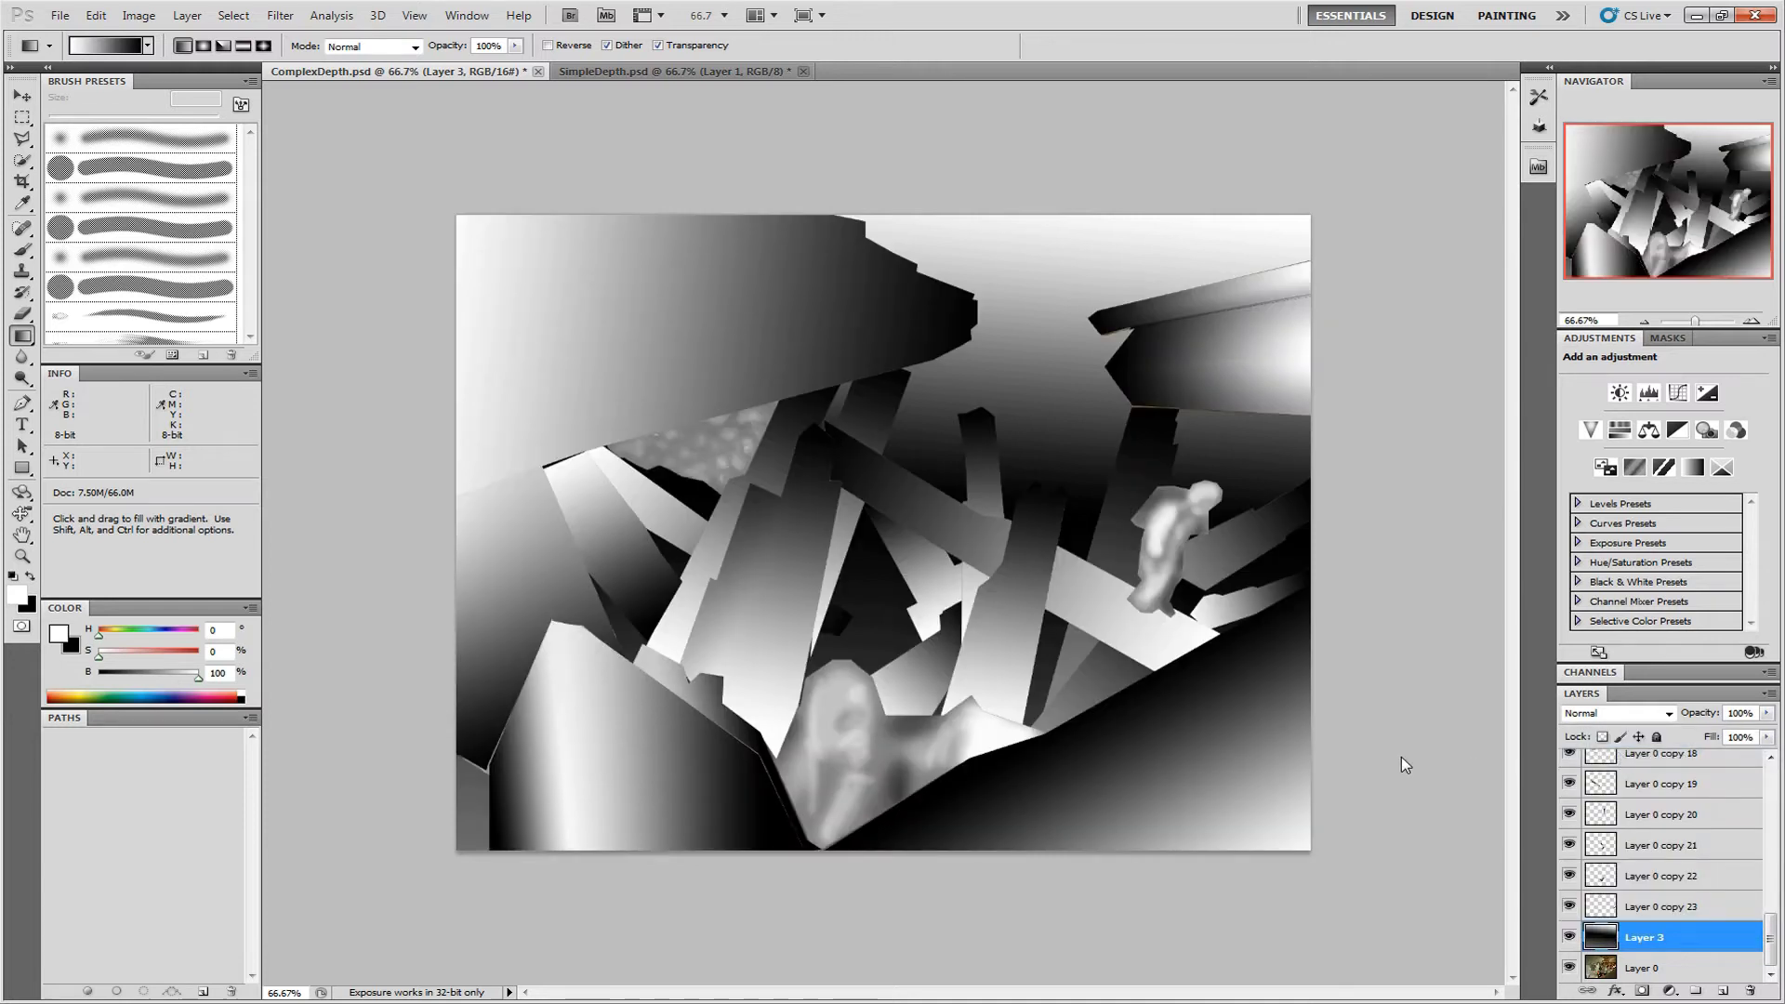
Load the outline of Layer 0 copy 2 as a selection and add a Levels adjustment layer masked to it
key(alt+period)
scroll(1717, 808, up, 8)
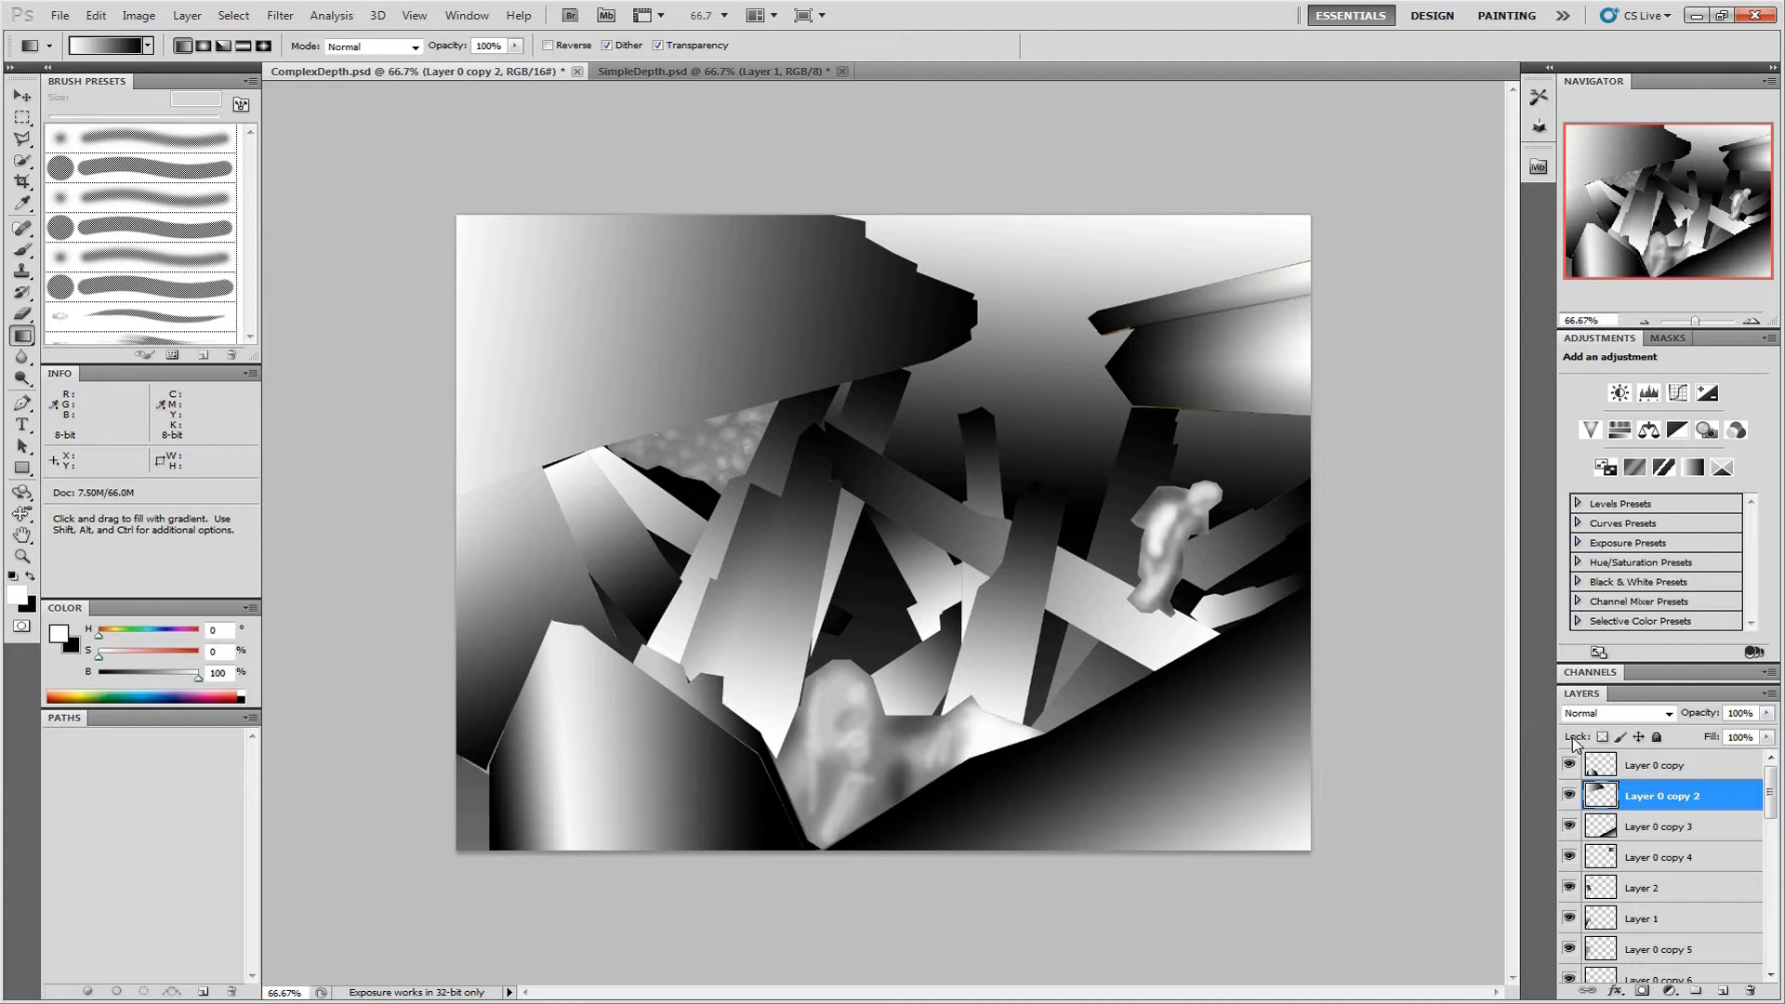
ctrl+click(1601, 796)
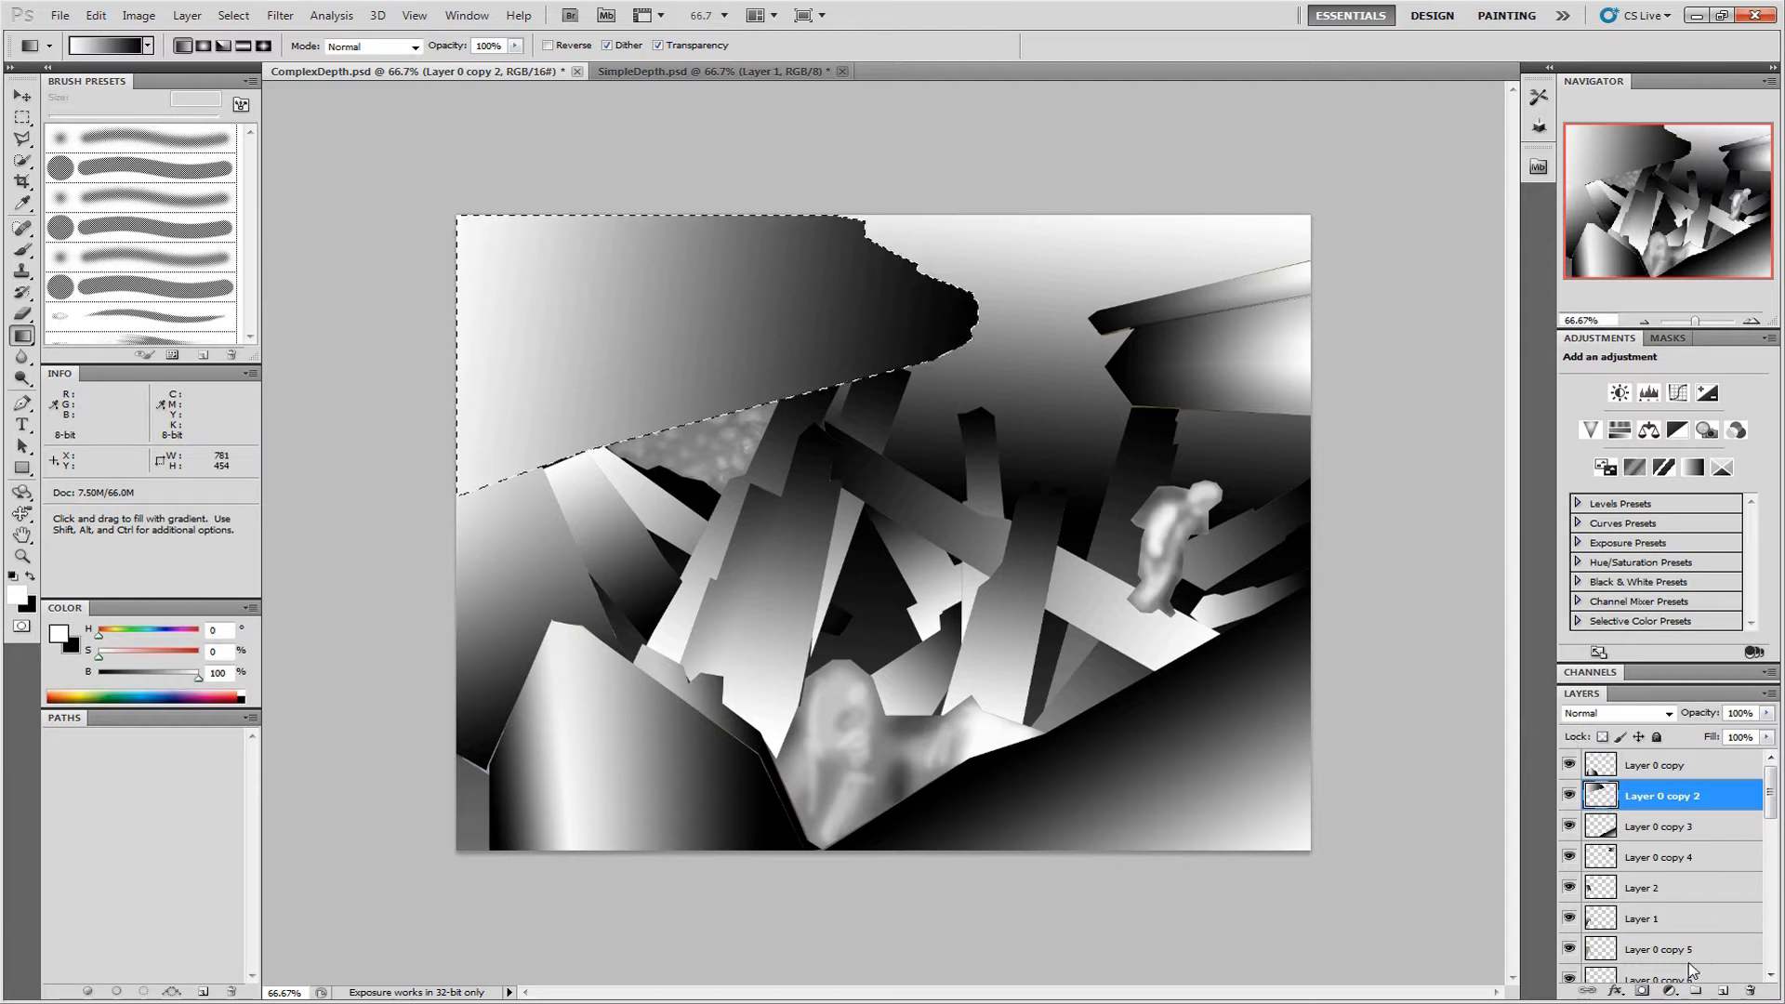
click(1670, 991)
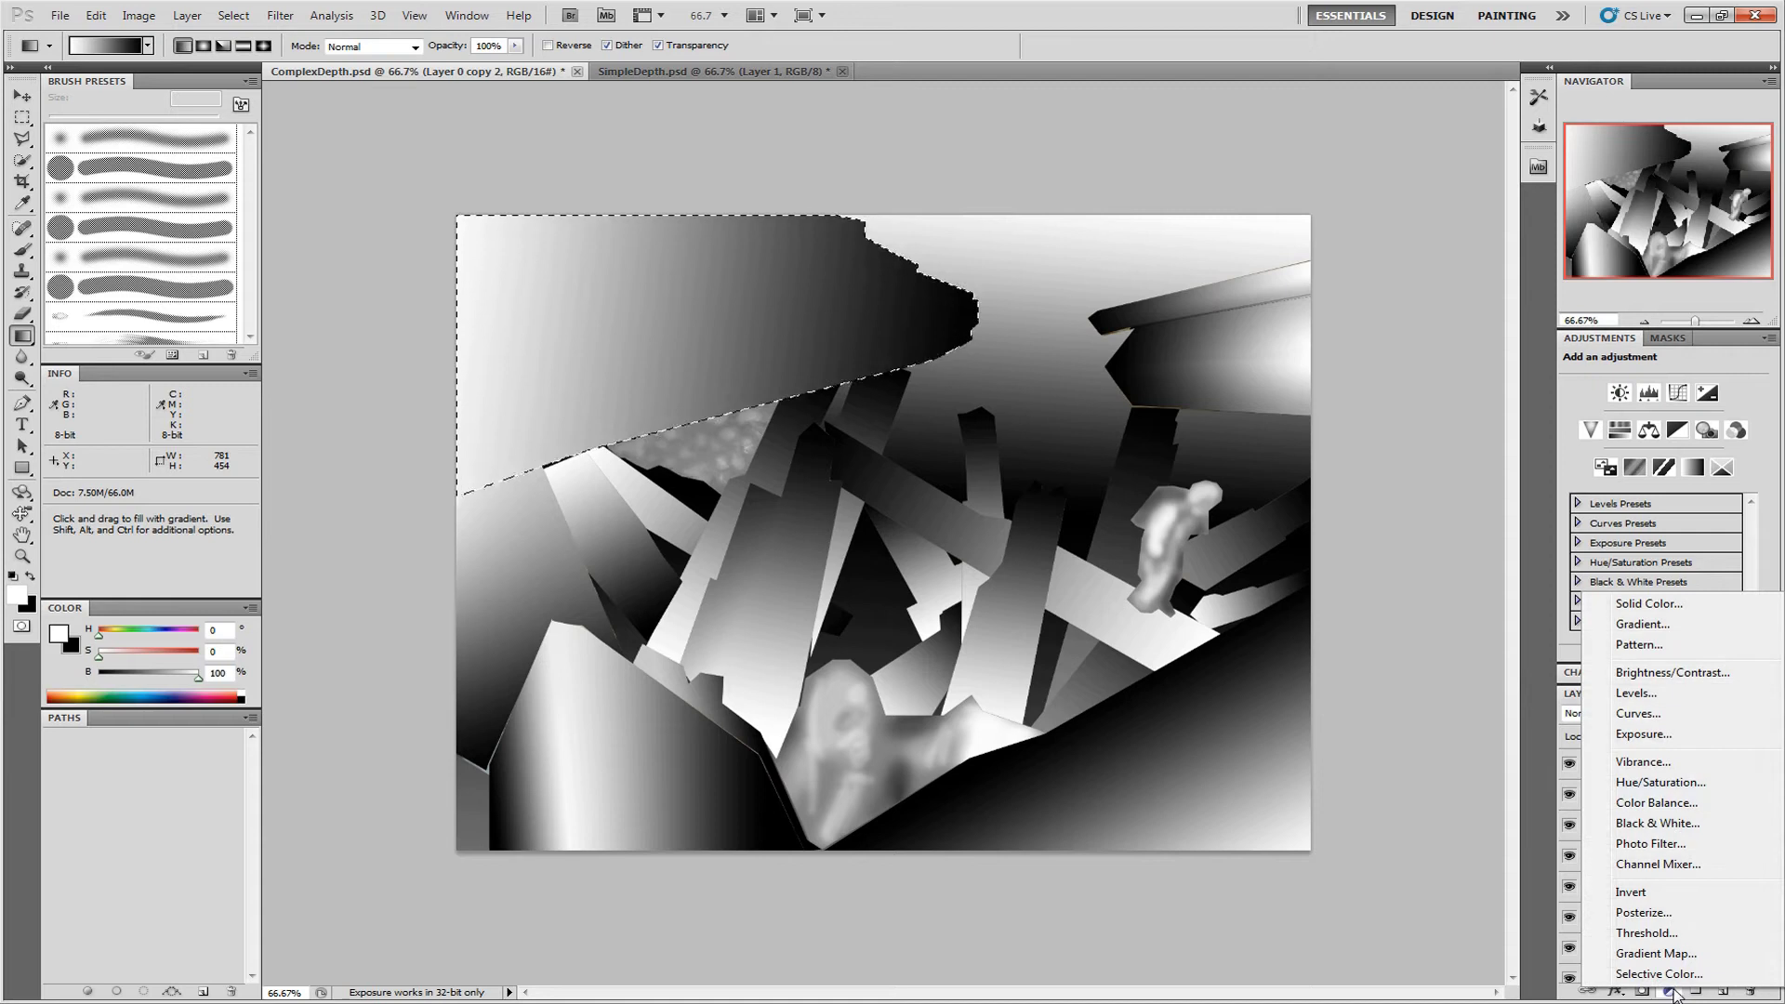
click(1653, 694)
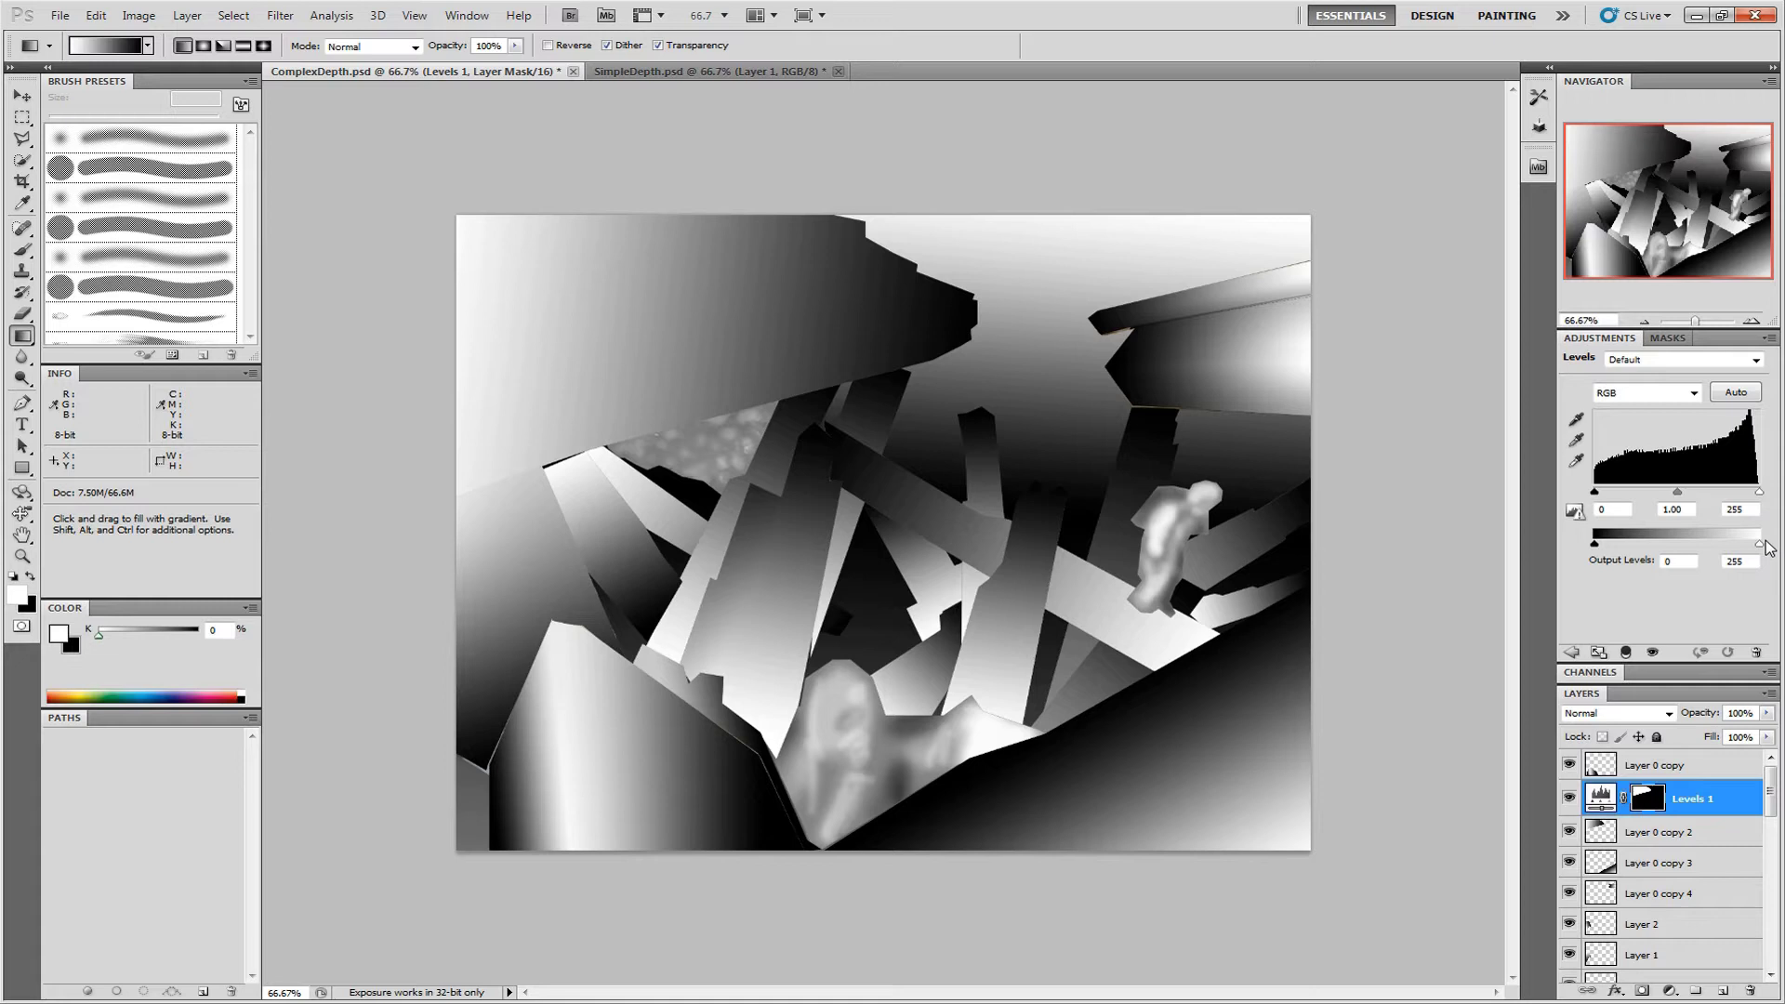
Lighten the large ceiling crystal by raising the Levels black output level to 158
mouse_move(1596, 547)
mouse_down()
mouse_move(1674, 550)
mouse_move(1592, 549)
mouse_up()
mouse_move(1759, 545)
mouse_down()
mouse_move(1643, 546)
mouse_move(1783, 549)
mouse_up()
drag(1597, 544, 1700, 552)
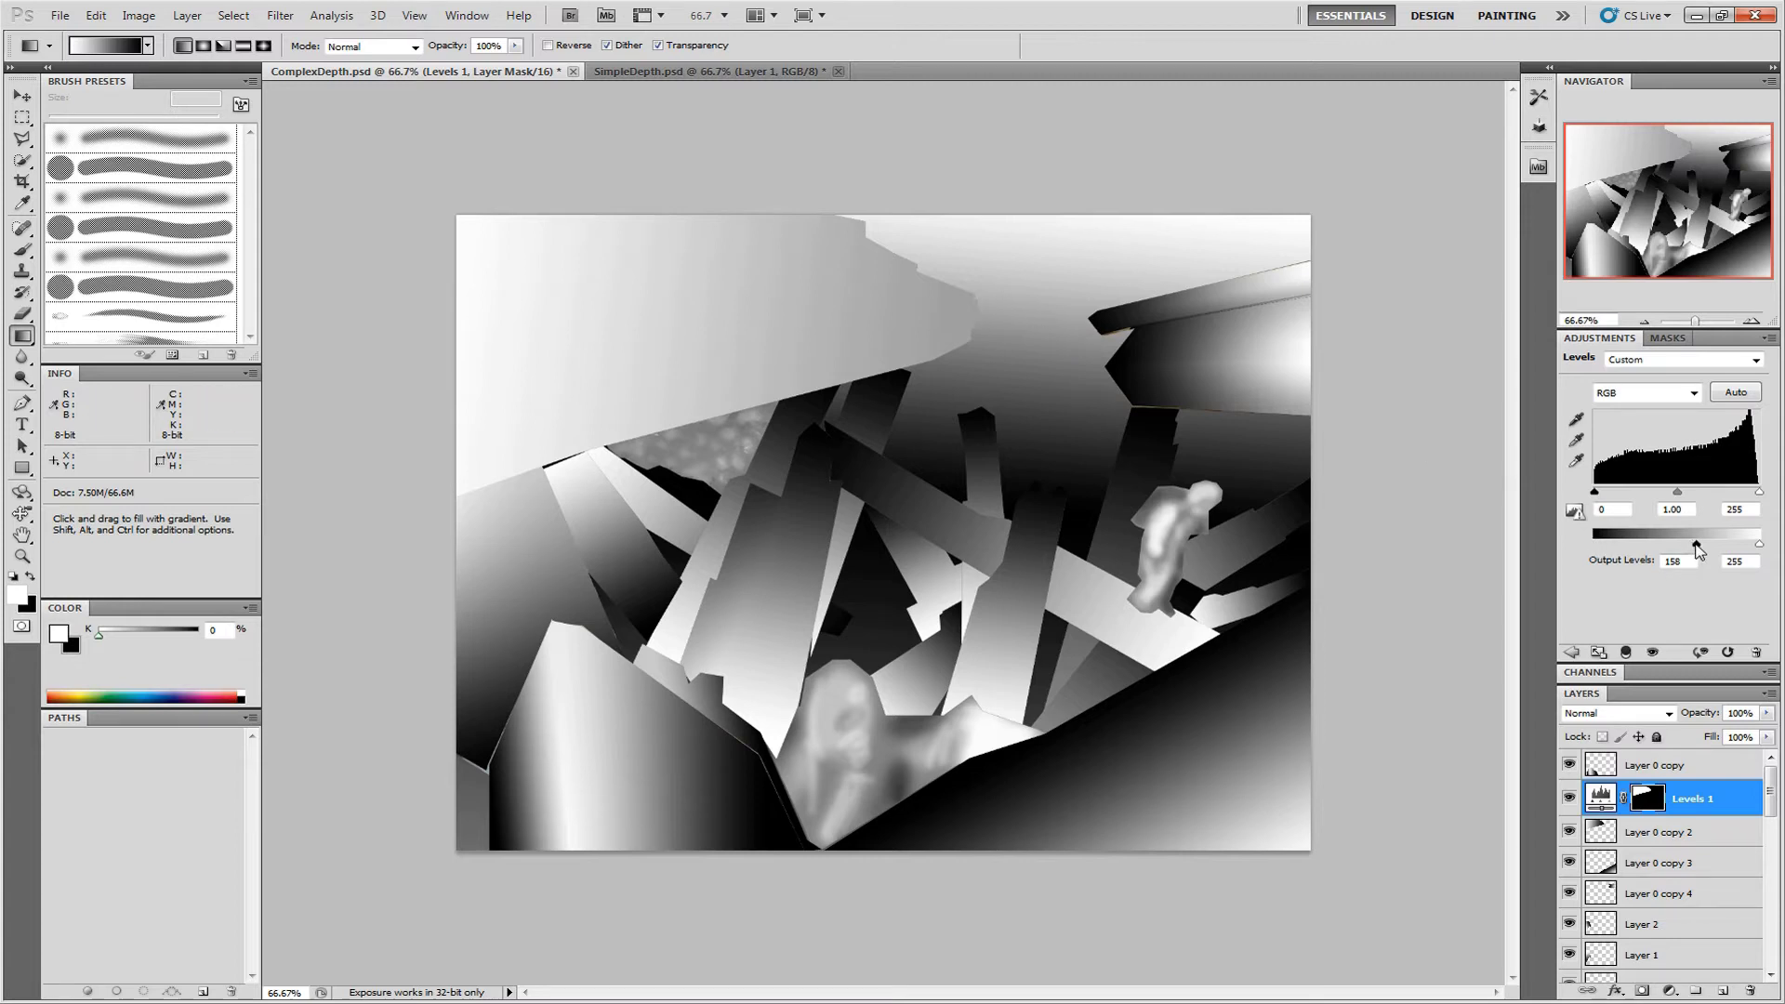
Load the outline of Layer 0 copy and add a Levels adjustment masked to it, raising the black output level to 182
drag(1696, 546, 1699, 546)
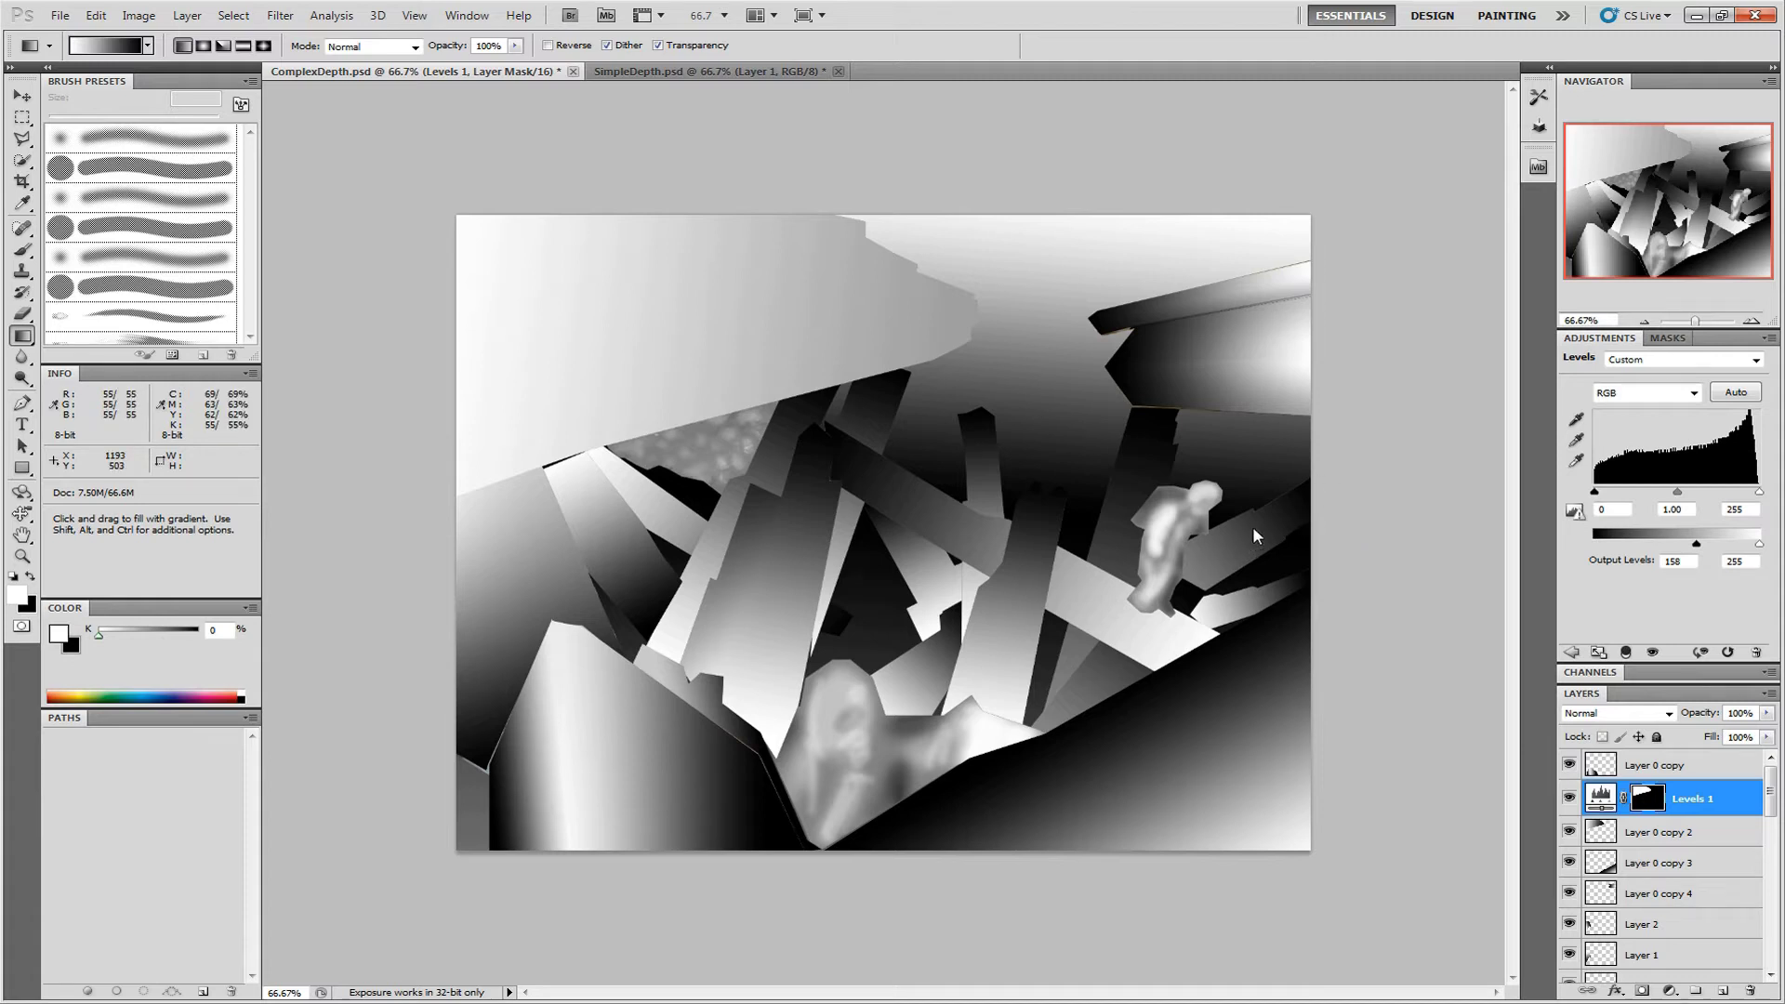
click(1655, 765)
click(1670, 992)
click(1622, 584)
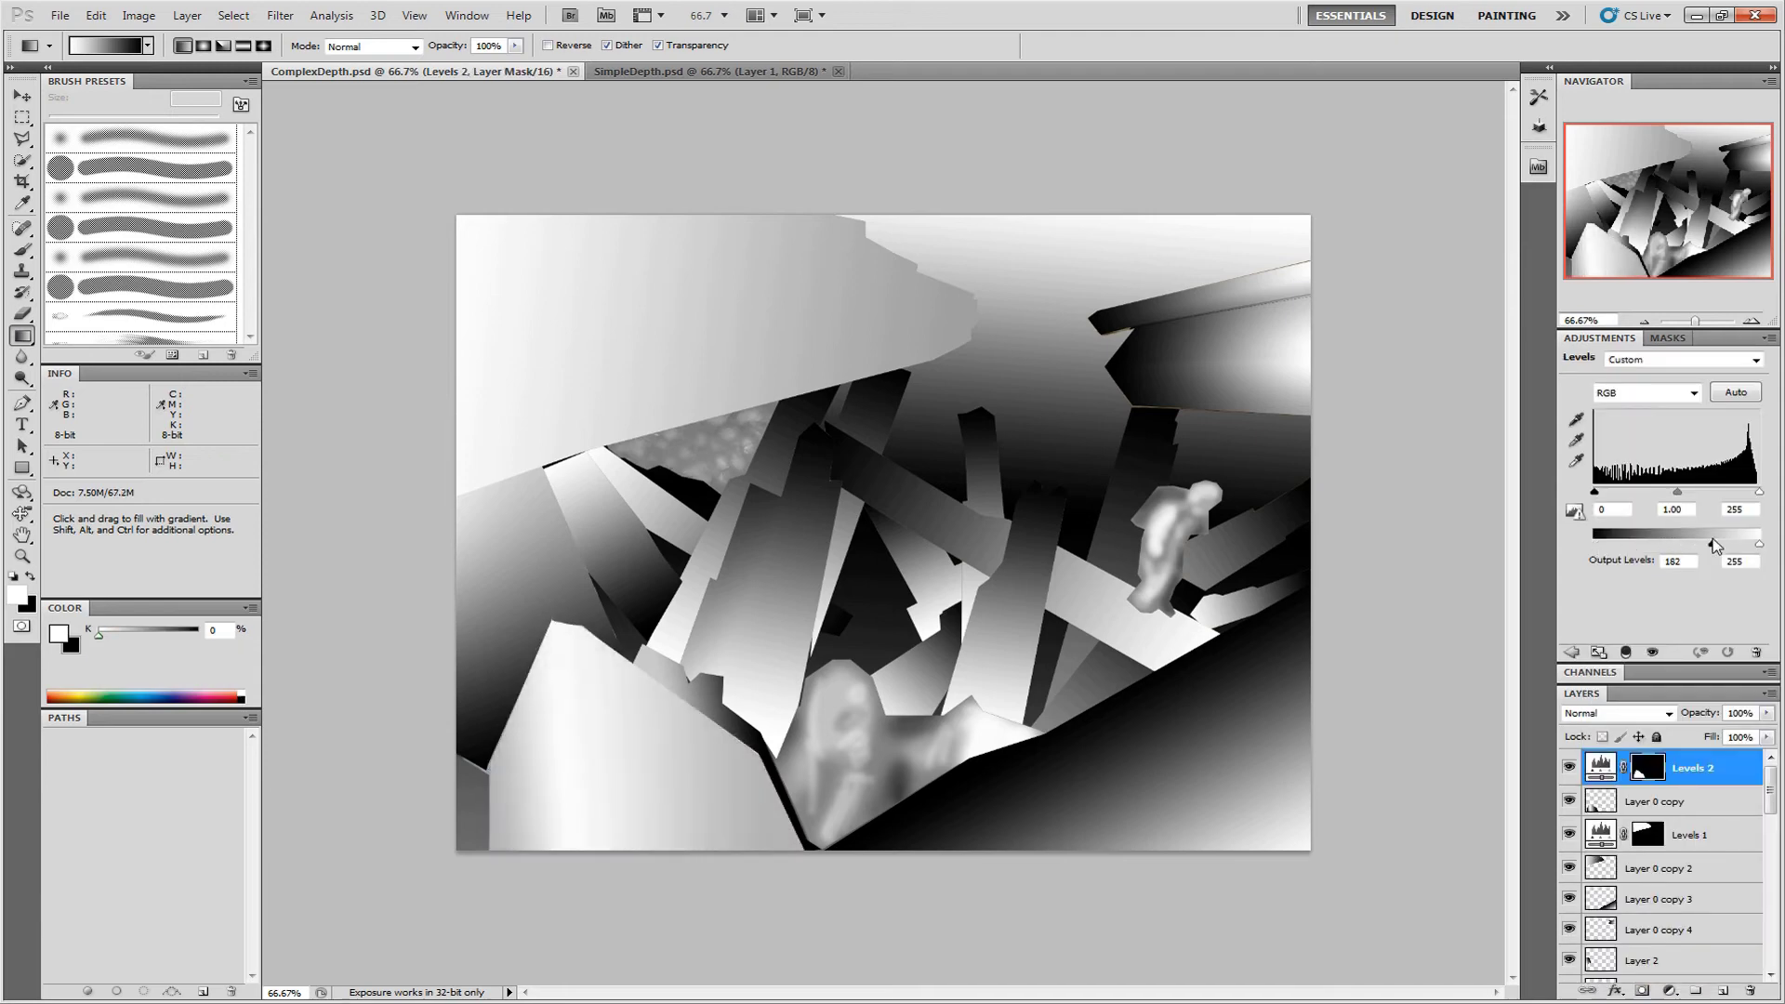
Add a Levels adjustment masked to the outline of Layer 0 copy 3 and raise its black output level to 184
click(1677, 902)
ctrl+click(1601, 899)
click(1670, 991)
click(1622, 584)
drag(1594, 544, 1711, 543)
Add a Levels adjustment masked to the outline of Layer 0 copy 4 and lighten that crystal by raising the black output level
scroll(1659, 865, down, 1)
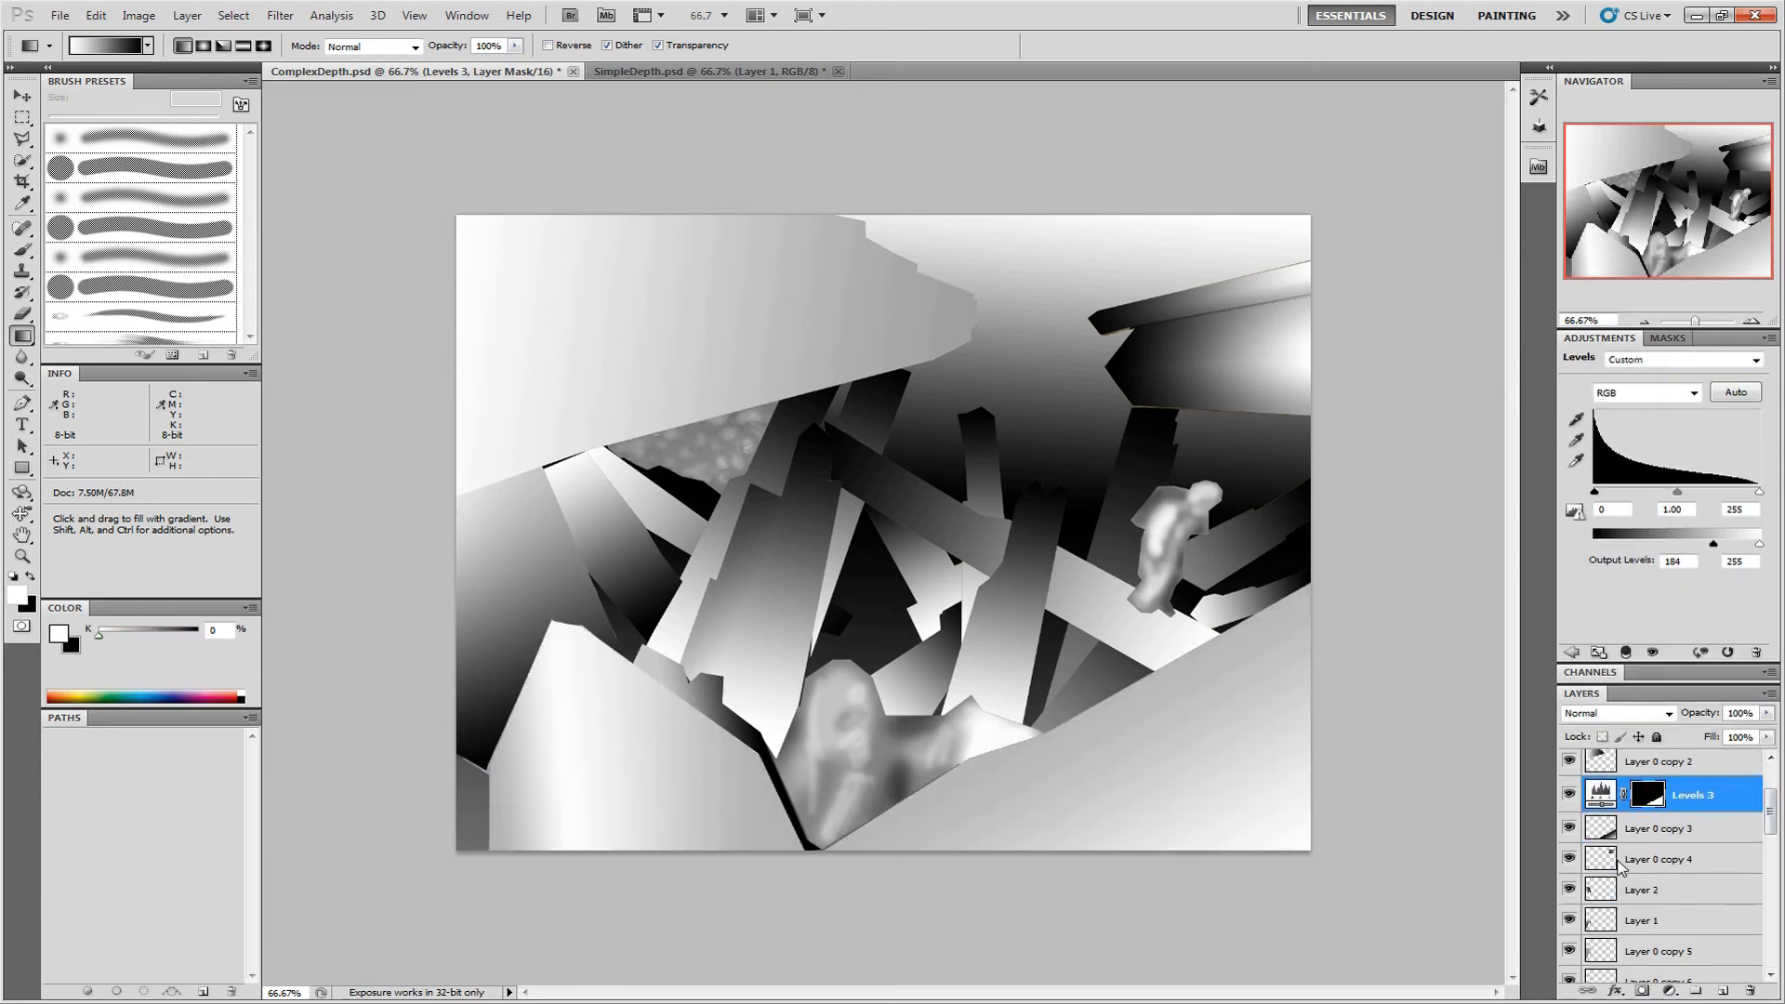
click(1601, 859)
ctrl+click(1601, 859)
click(1670, 991)
click(1623, 696)
drag(1593, 544, 1678, 545)
Add a Levels adjustment masked to the outline of Layer 2 and lighten that crystal
scroll(1660, 856, down, 1)
click(1641, 834)
ctrl+click(1601, 834)
click(1670, 991)
click(1622, 695)
click(1641, 871)
click(1644, 901)
ctrl+click(1601, 901)
click(1669, 991)
click(1627, 696)
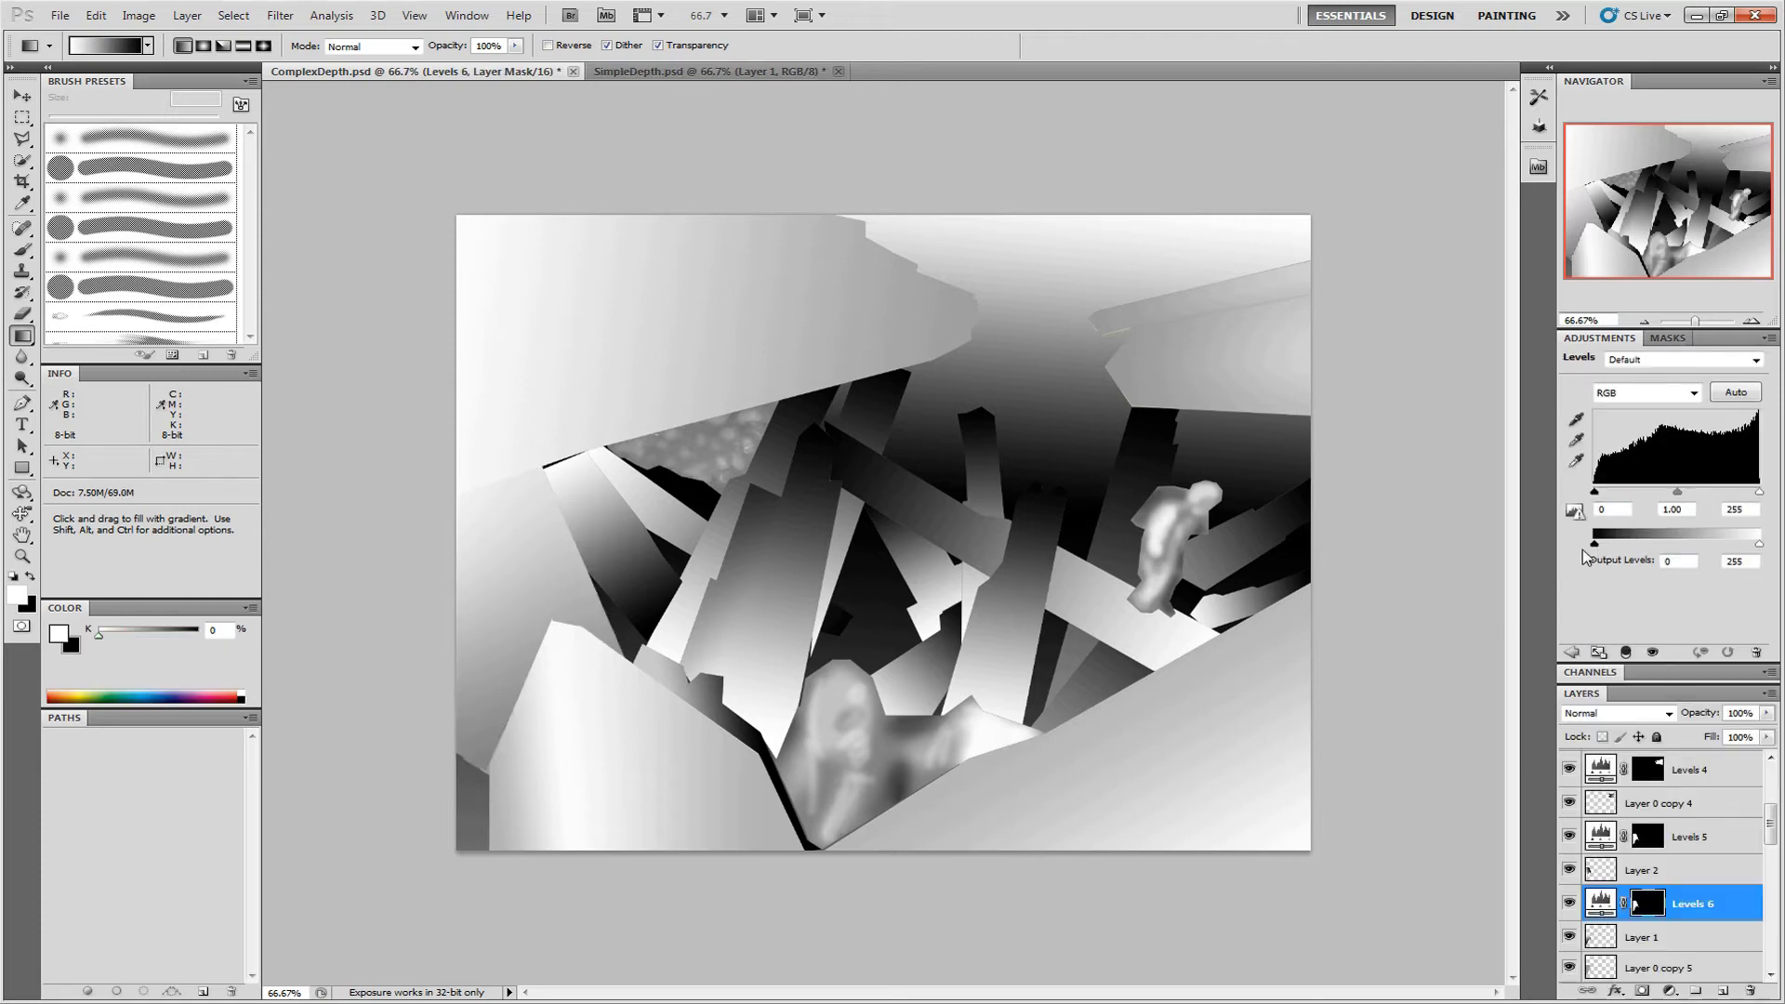
key(ctrl+z)
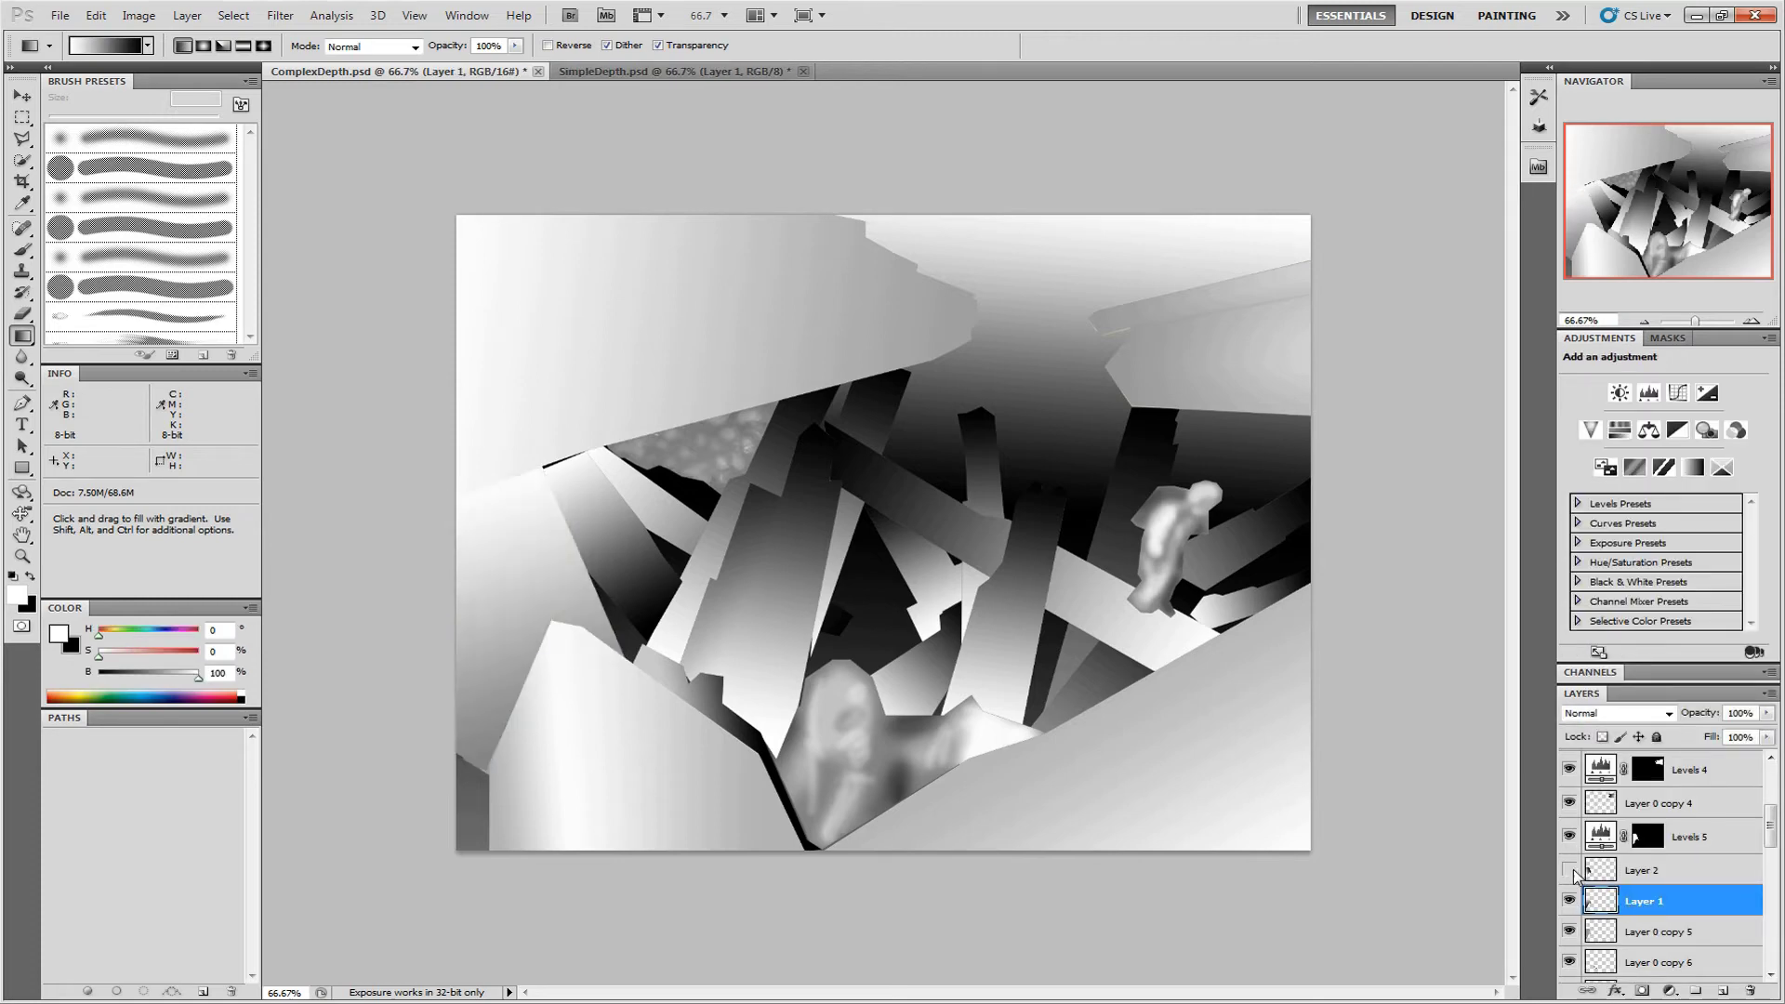
Check Layer 2 in isolation, restore the other layers, and merge it down through Layer 1 into Layer 0 copy 5
alt+click(1571, 871)
alt+click(1570, 870)
click(1643, 873)
key(ctrl+e)
key(ctrl+e)
Add a Levels adjustment masked to the outline of Layer 0 copy 6 and raise its black output level
click(1644, 901)
ctrl+click(1602, 901)
click(1670, 991)
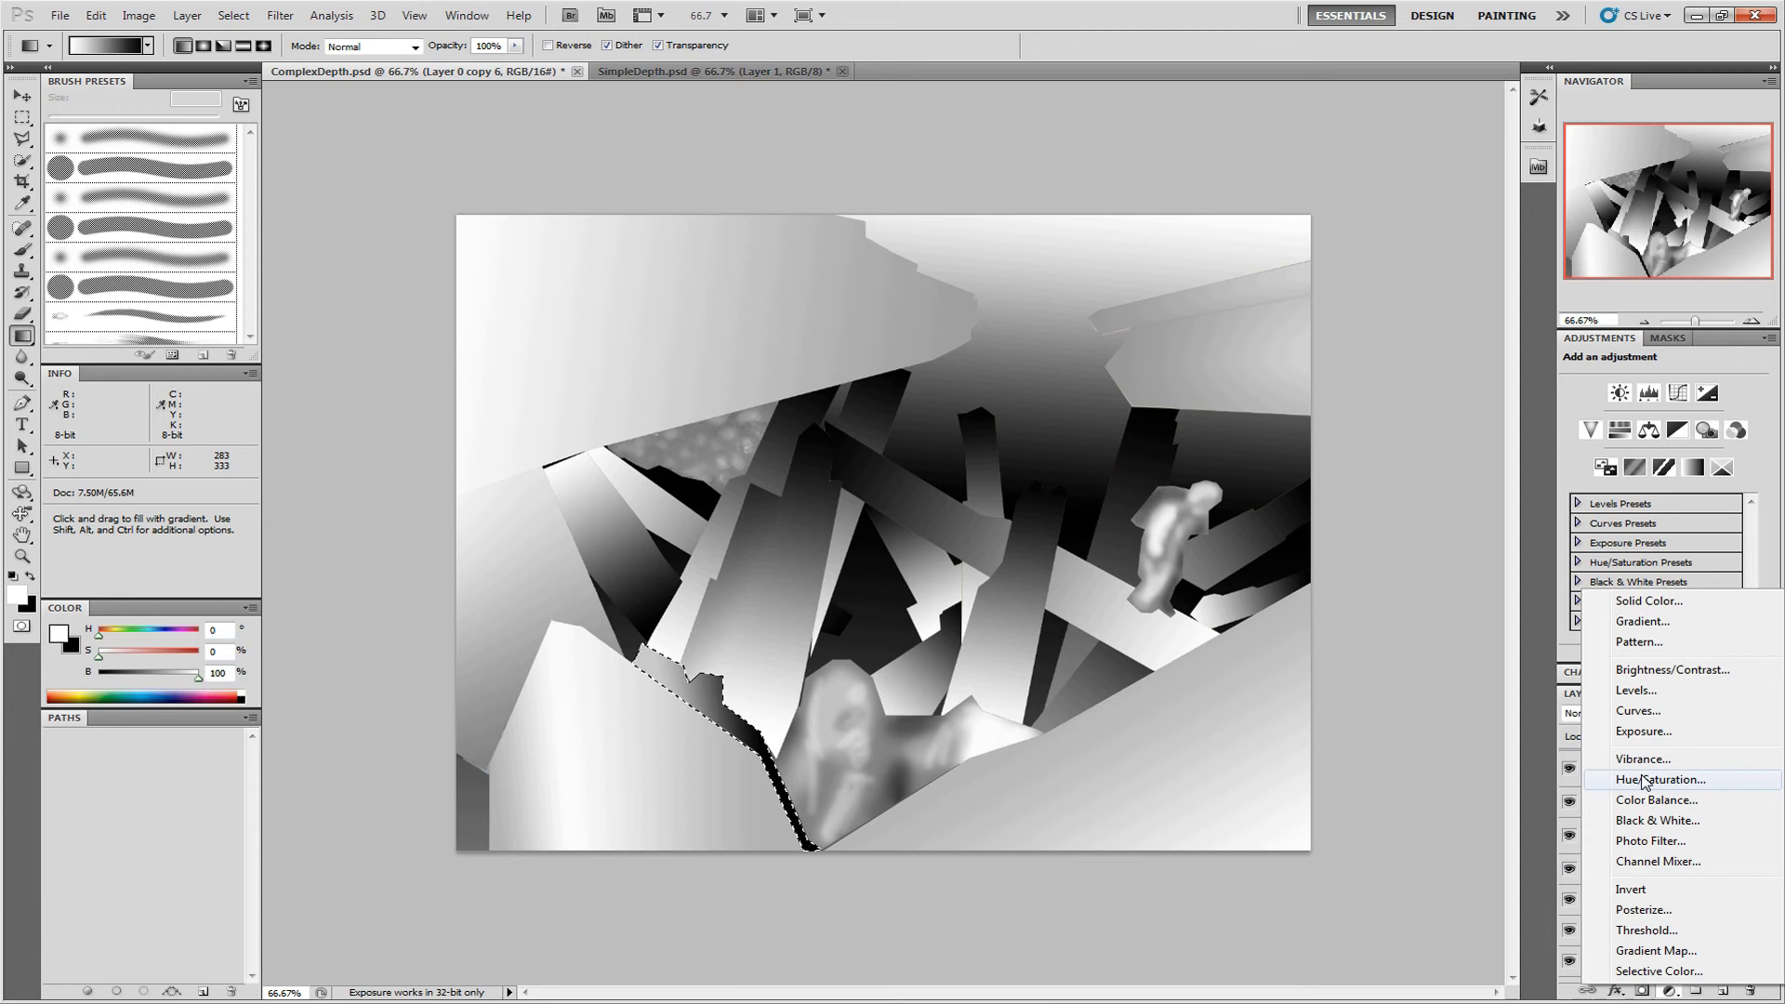
click(1627, 693)
drag(1593, 544, 1630, 546)
Add a Levels adjustment masked to the outline of Layer 0 copy 7 to even out that crystal's grays
click(1671, 968)
click(1670, 991)
click(1623, 693)
Add a Levels adjustment masked to the outline of Layer 0 copy 10 with output levels of 56 and 216
click(1672, 924)
click(1670, 992)
click(1623, 693)
drag(1749, 544, 1733, 547)
Add a Levels adjustment masked to the outline of Layer 0 copy 8 with output levels of 83 and 198
scroll(1755, 853, down, 4)
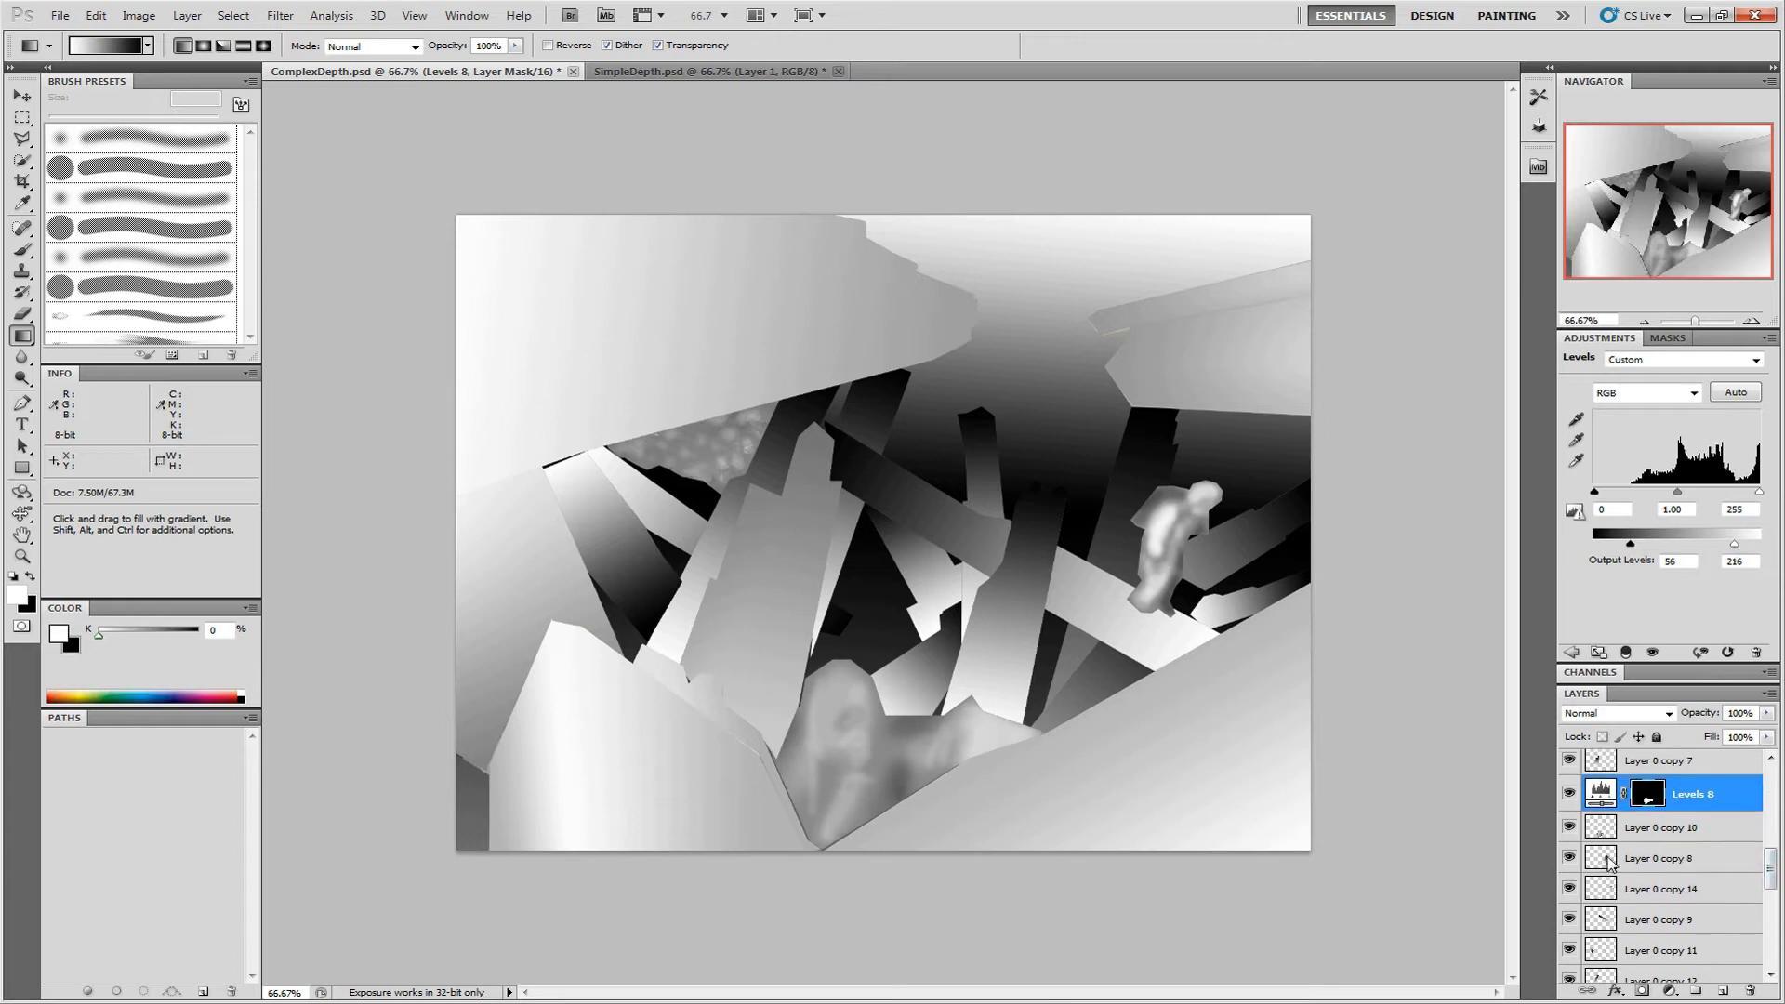
click(1671, 861)
ctrl+click(1602, 861)
click(1670, 991)
click(1625, 693)
Add a Levels adjustment masked to Layer 0 copy 14, raising its black output level and lowering its white output level
click(1672, 925)
click(1670, 991)
click(1623, 693)
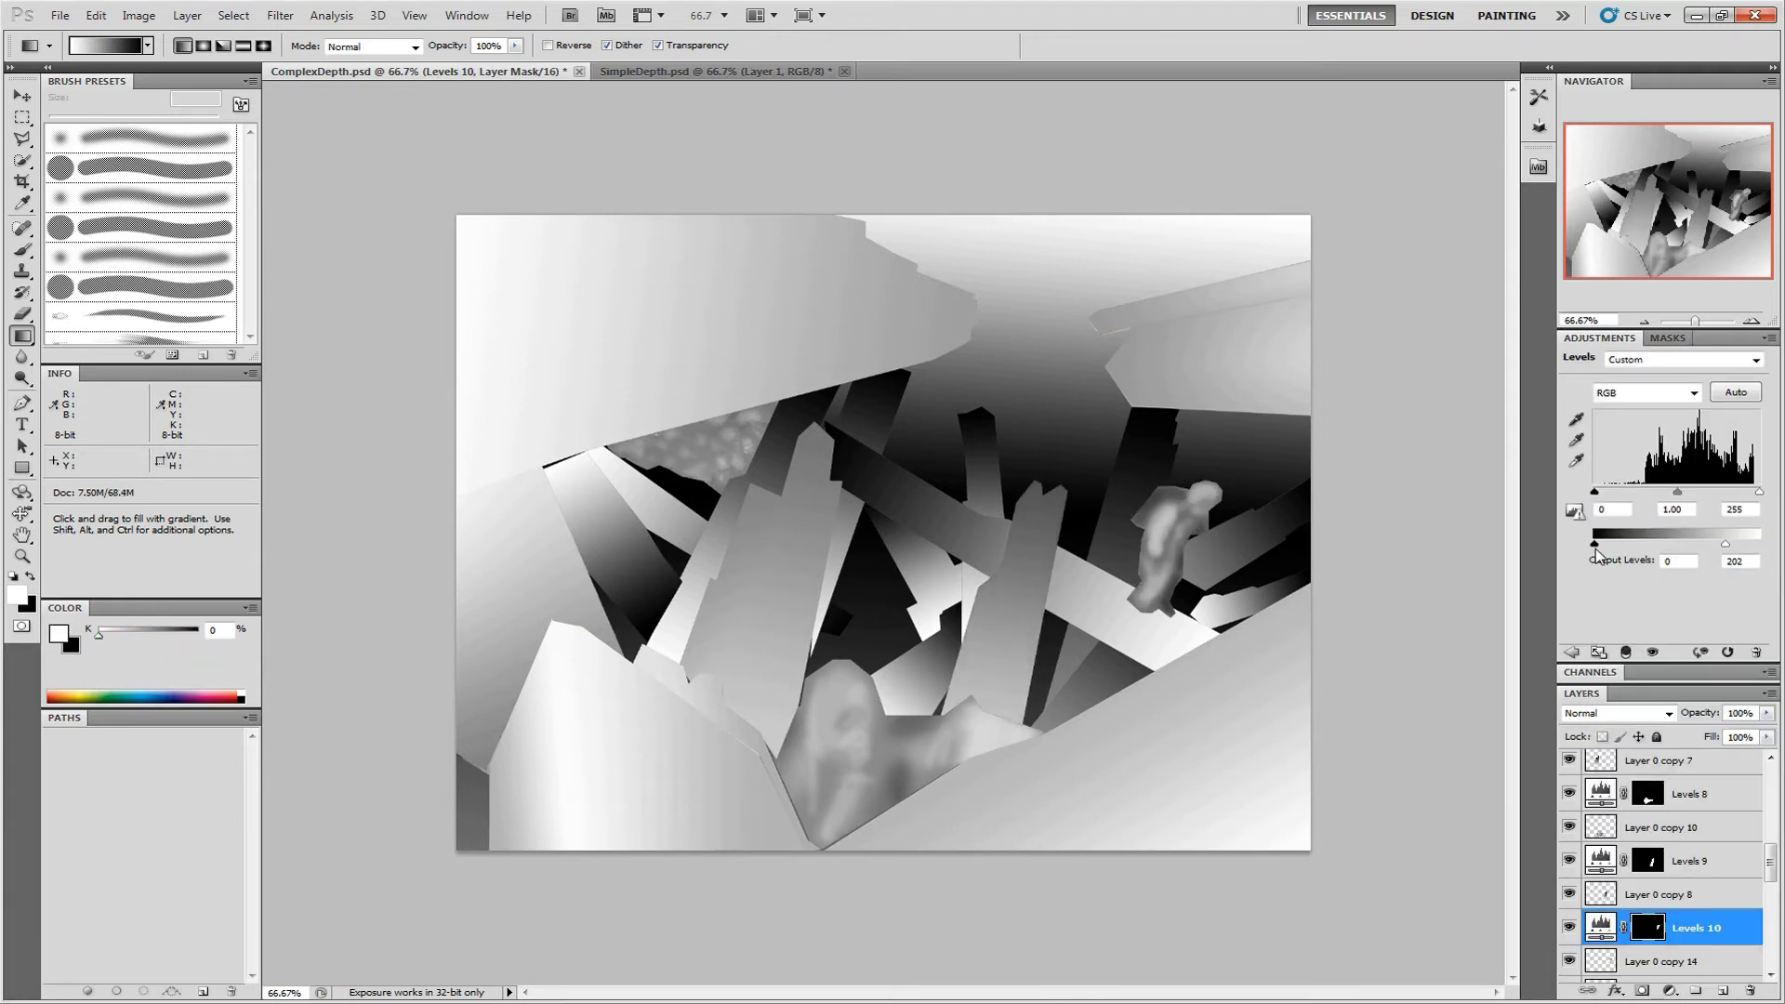
drag(1594, 544, 1627, 544)
drag(1760, 544, 1707, 551)
Add a Levels adjustment masked to Layer 0 copy 9 and narrow its output range from both the black and white ends
scroll(1665, 883, down, 3)
click(1672, 836)
click(1670, 991)
click(1622, 693)
drag(1595, 544, 1645, 544)
drag(1760, 544, 1714, 544)
Add a Levels adjustment masked to the outline of Layer 0 copy 11 and raise its black output level
click(1641, 903)
ctrl+click(1601, 901)
click(1670, 991)
click(1636, 693)
drag(1594, 544, 1647, 544)
Add Levels adjustments masked to Layer 0 copy 12 and copy 13, giving copy 13 a black output of 66 and a lower white output
scroll(1651, 883, down, 4)
double_click(1601, 851)
click(1636, 693)
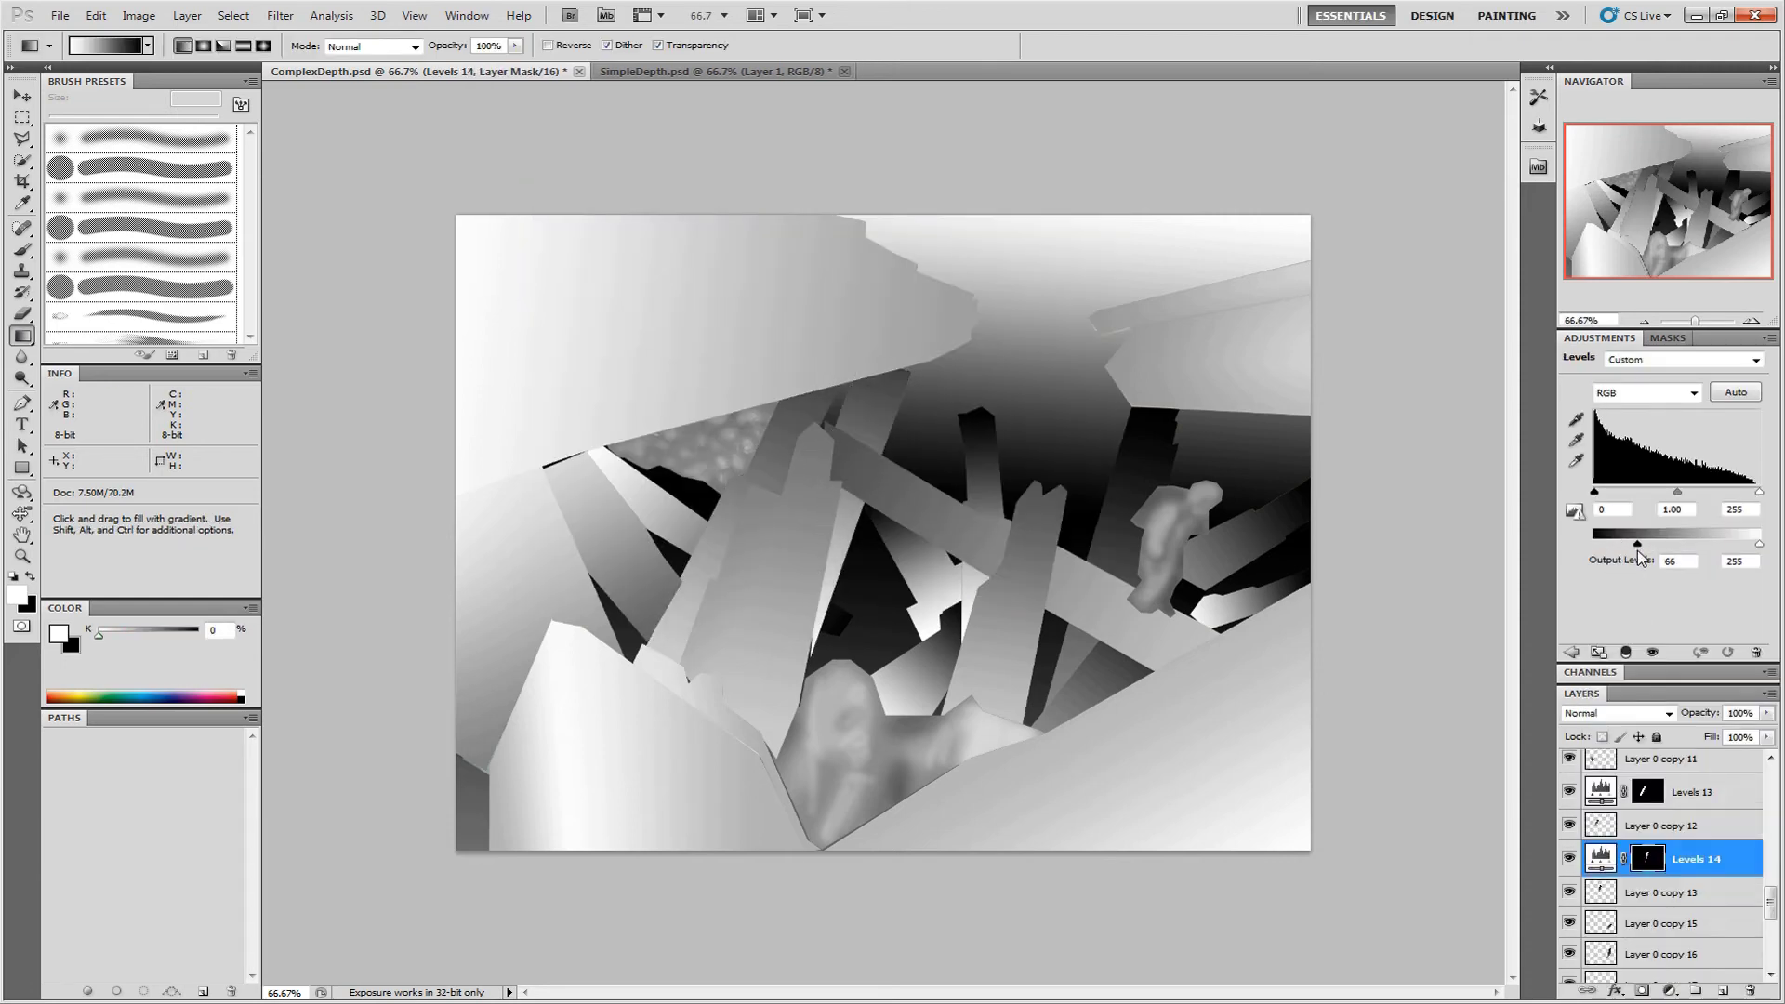
drag(1760, 544, 1729, 546)
Add a Levels adjustment masked to the outline of Layer 0 copy 15 and raise its black output level
click(1661, 923)
ctrl+click(1601, 923)
click(1670, 991)
click(1636, 692)
mouse_move(1595, 544)
mouse_down()
mouse_move(1734, 545)
mouse_move(1629, 544)
mouse_up()
Add a Levels adjustment masked to the outline of Layer 0 copy 16 to adjust that crystal's depth
scroll(1664, 874, down, 4)
click(1669, 853)
click(1670, 991)
click(1636, 697)
Add a Levels adjustment masked to the outline of Layer 0 copy 17 to adjust that crystal's depth
click(1661, 912)
ctrl+click(1601, 912)
click(1670, 991)
click(1637, 698)
Add a Levels adjustment masked to the outline of Layer 0 copy 24 with output levels of 39 and 198
scroll(1721, 884, down, 4)
click(1660, 852)
ctrl+click(1601, 853)
click(1669, 991)
click(1636, 698)
drag(1760, 543, 1725, 544)
drag(1595, 544, 1622, 545)
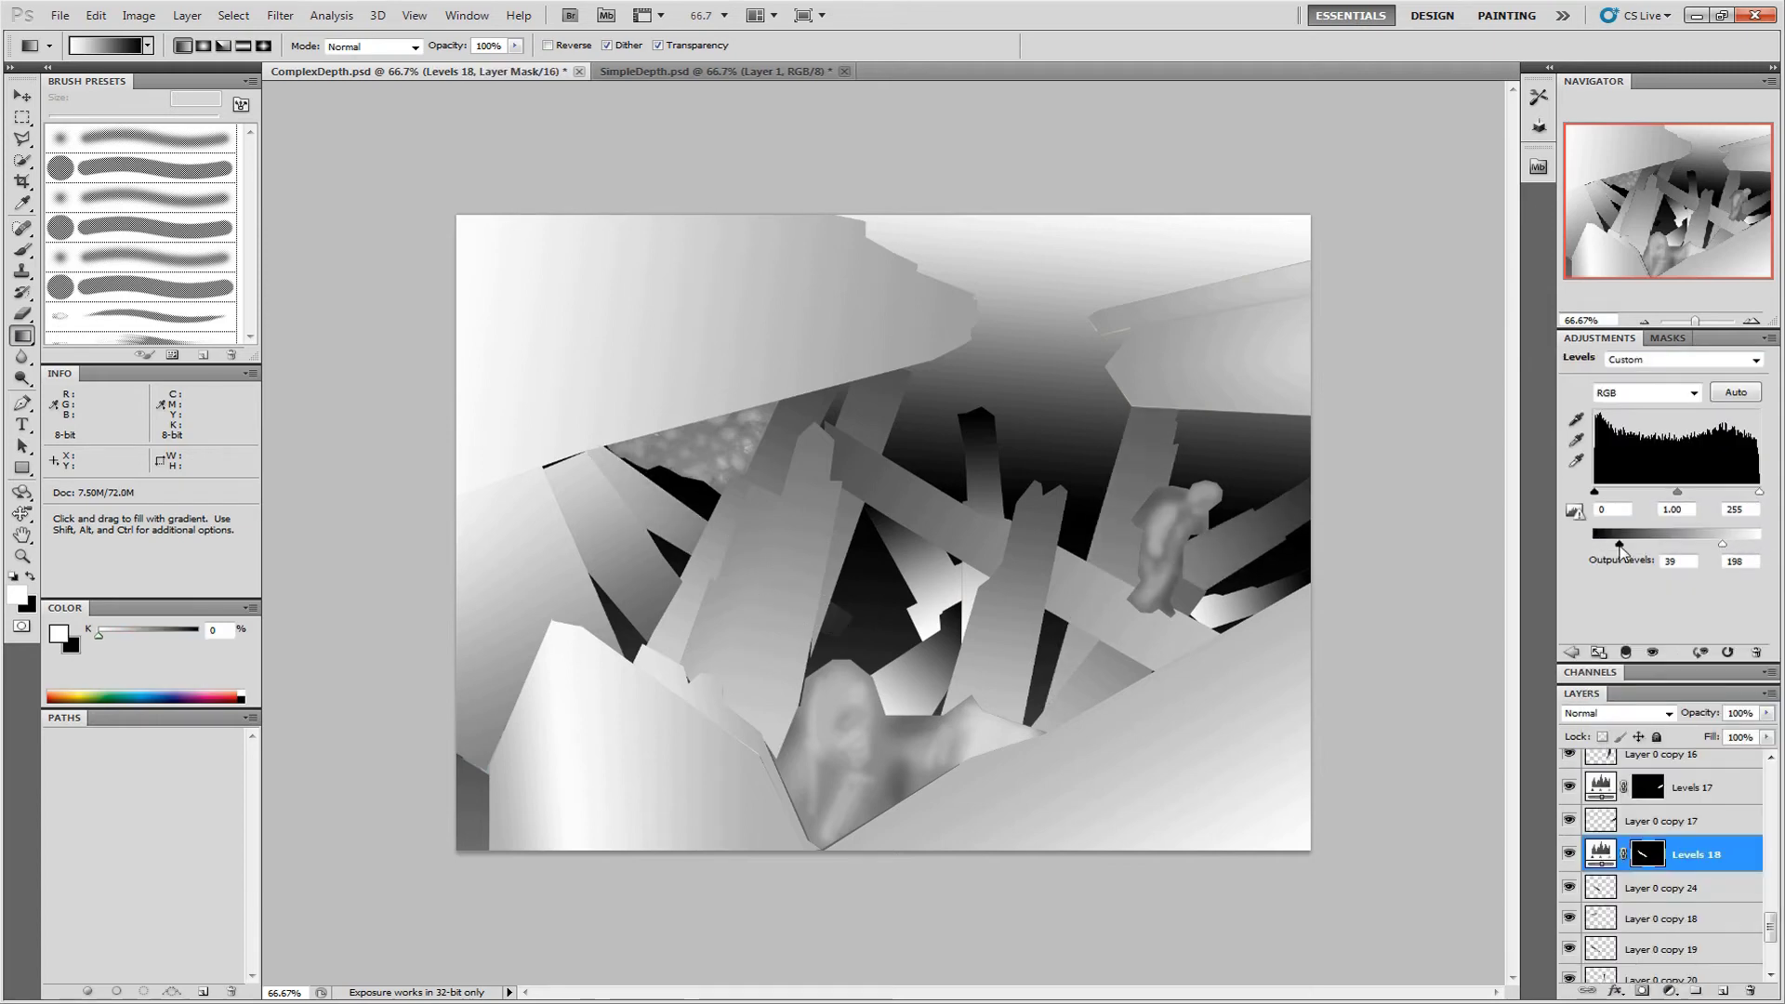
Add a Levels adjustment masked to Layer 0 copy 18 and darken it by strongly lowering the white output level
ctrl+click(1601, 918)
click(1670, 991)
click(1637, 696)
drag(1761, 544, 1635, 545)
Add a Levels adjustment masked to the outline of Layer 0 copy 20 to adjust that crystal's depth
scroll(1664, 874, down, 5)
click(1601, 848)
ctrl+click(1601, 847)
click(1672, 992)
click(1636, 696)
Add a Levels adjustment masked to the outline of Layer 0 copy 21 and darken it by lowering the white output level
click(1667, 910)
ctrl+click(1601, 910)
click(1670, 991)
click(1636, 696)
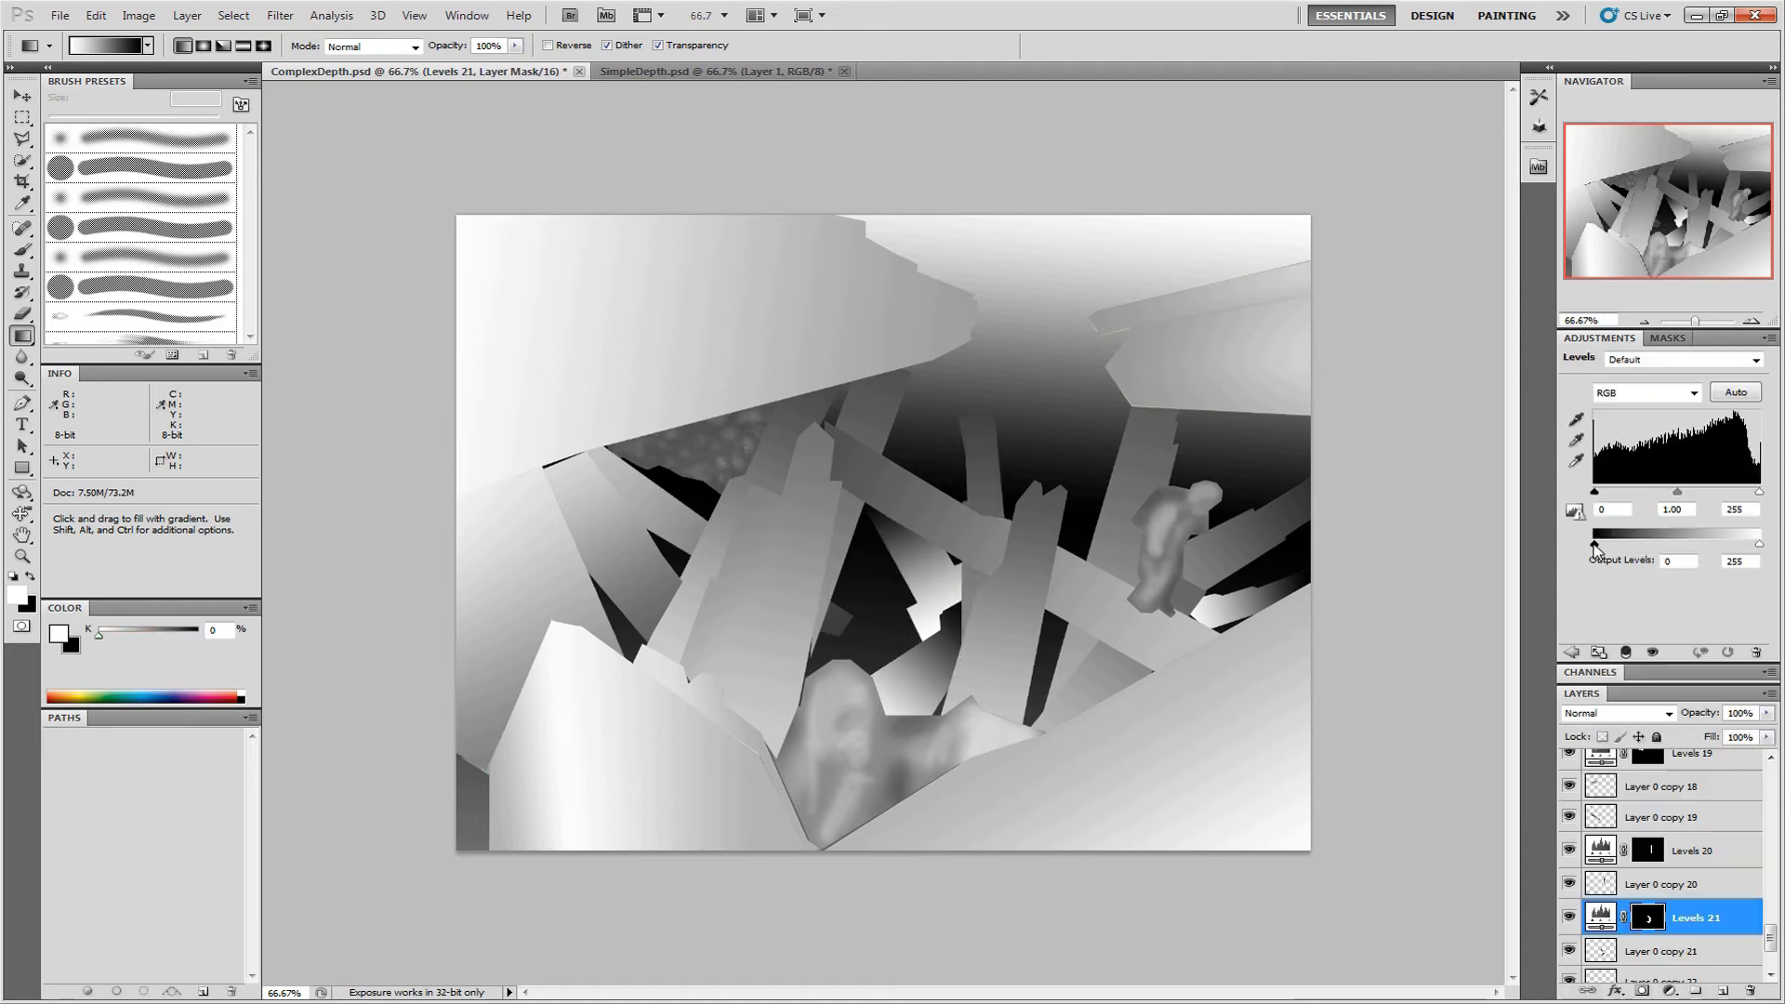
drag(1760, 544, 1627, 546)
Try a Levels adjustment masked to the outline of Layer 0 copy 22 with a black output level of 54
scroll(1664, 874, down, 3)
click(1660, 875)
ctrl+click(1601, 875)
click(1670, 991)
click(1636, 697)
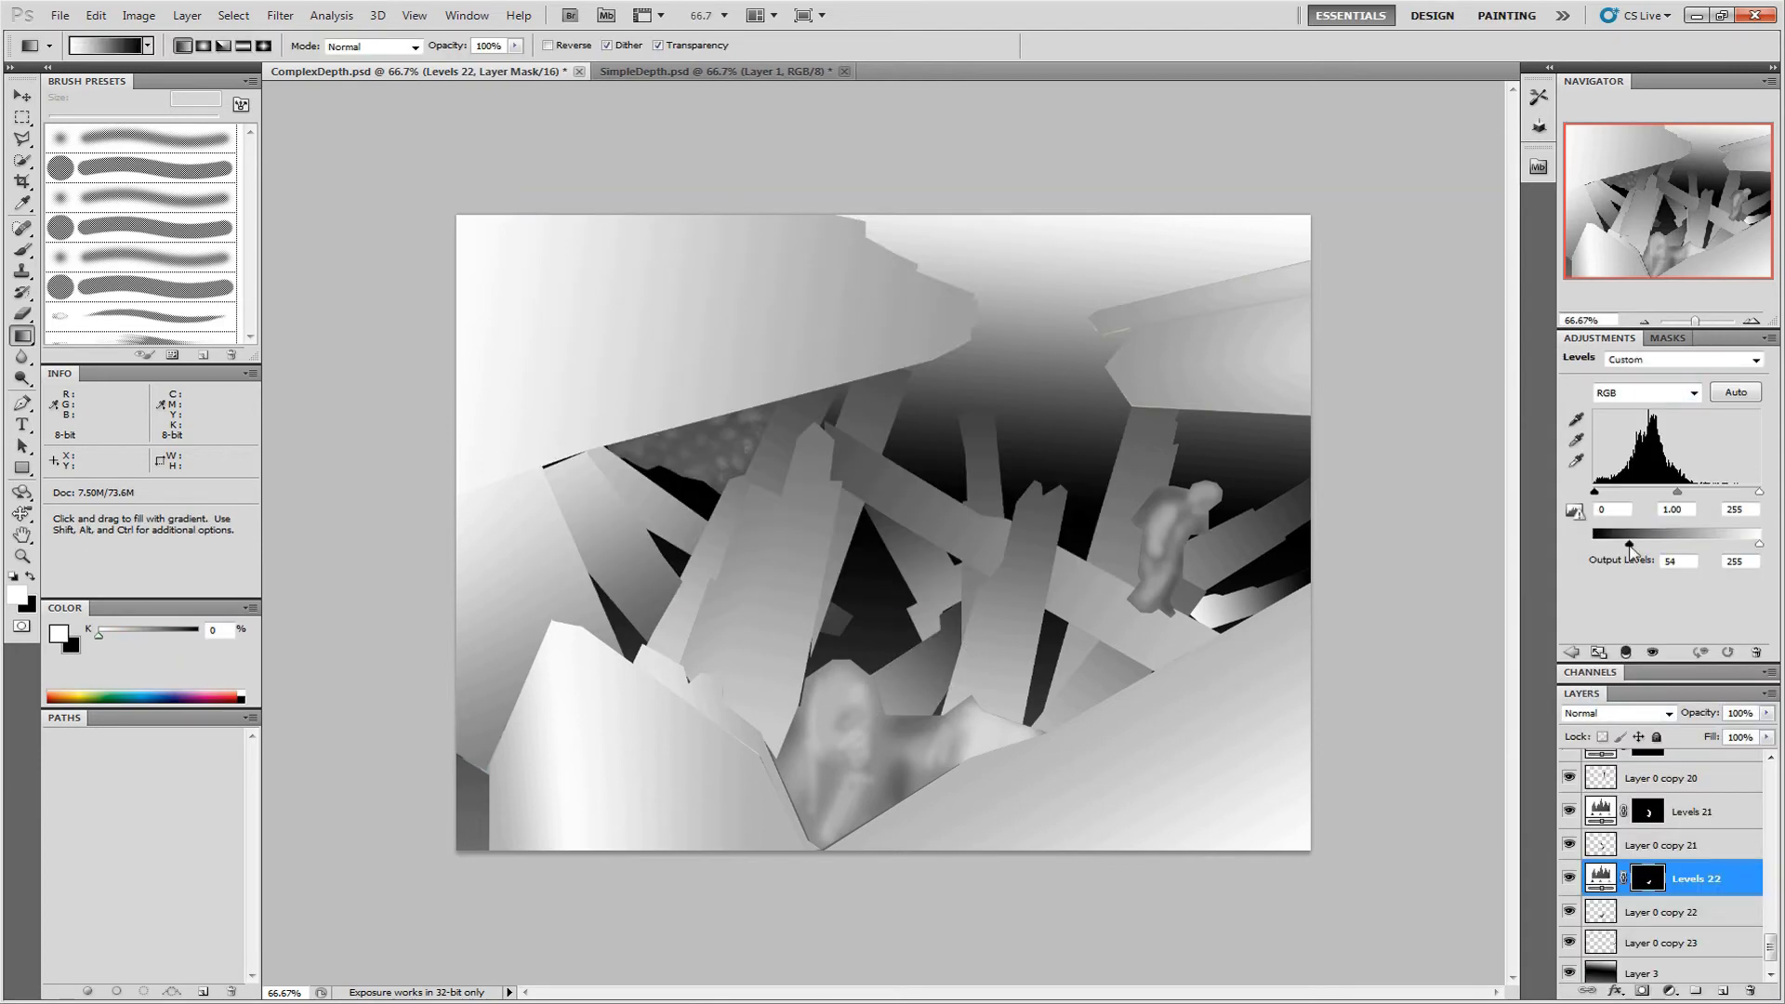
Delete the Levels adjustment above Layer 0 copy 22 together with that layer
click(1750, 992)
key(Delete)
Add a Levels adjustment masked to Layer 0 copy 23, lowering its white output level and raising its black output level
ctrl+click(1601, 911)
click(1670, 991)
click(1636, 697)
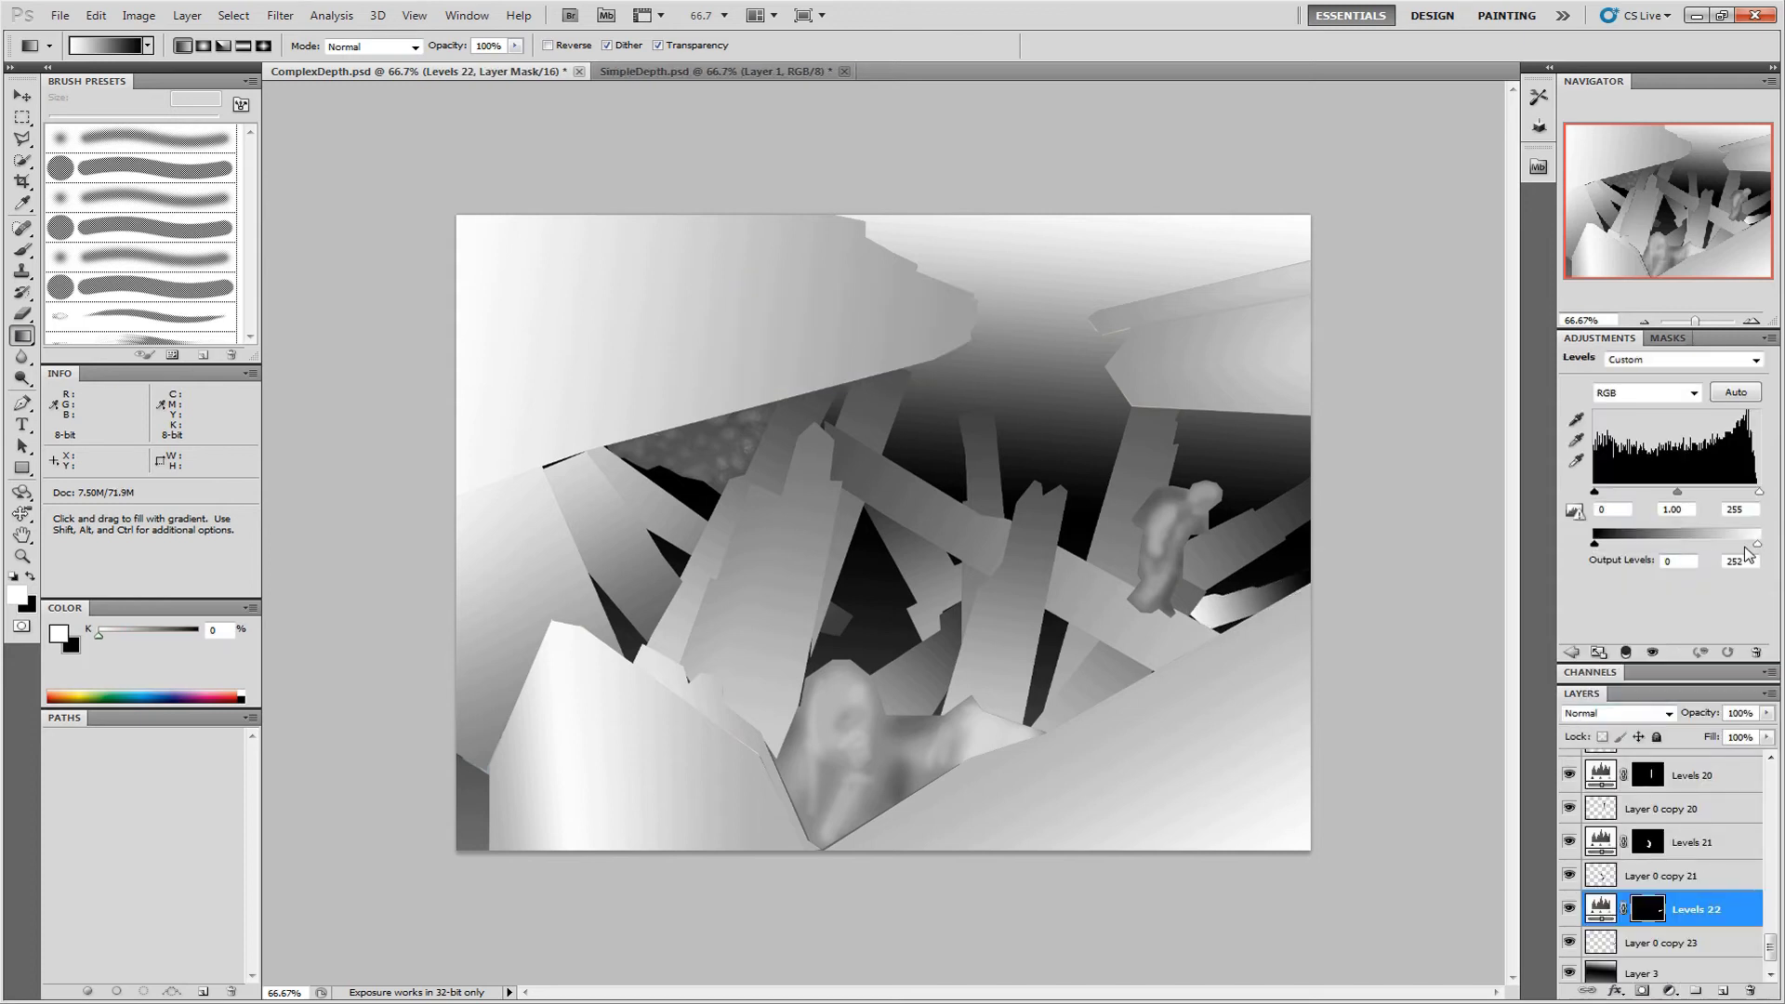
drag(1759, 544, 1682, 544)
drag(1595, 544, 1619, 545)
Pick the Levels 9 adjustment of the upright crystal right of centre, set its output levels to 136 and 202, and save the document
scroll(1676, 964, down, 1)
ctrl+click(1253, 584)
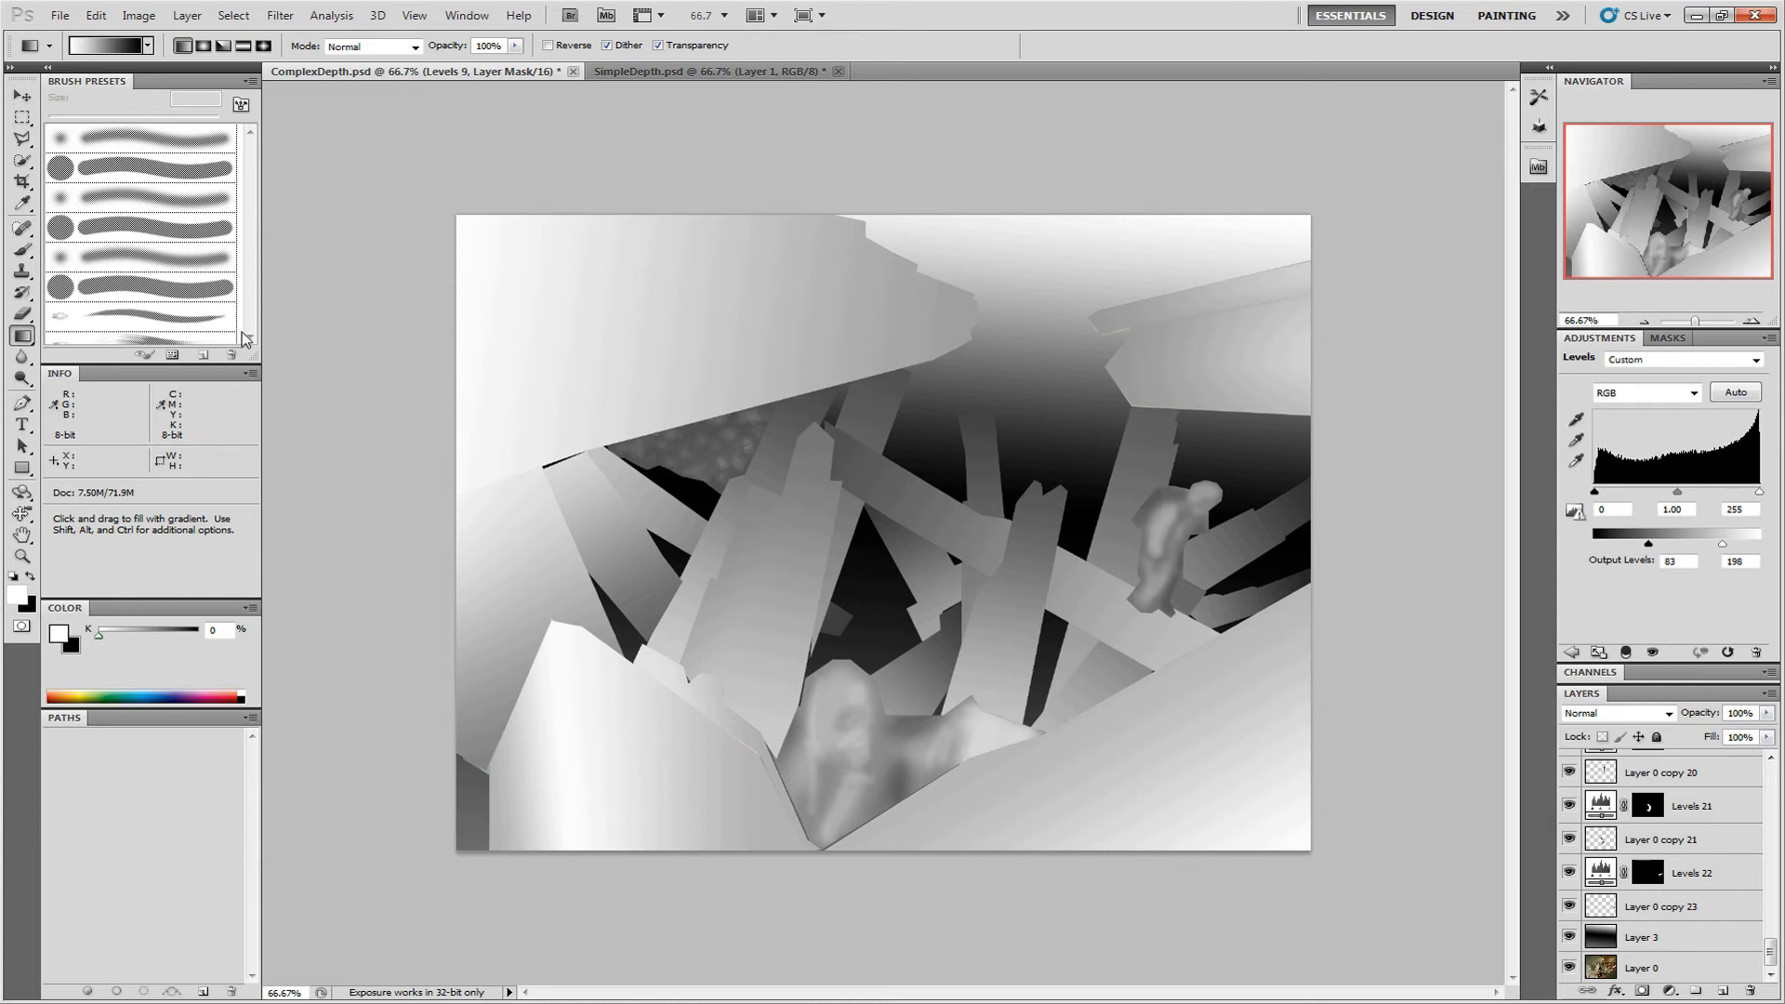
click(22, 96)
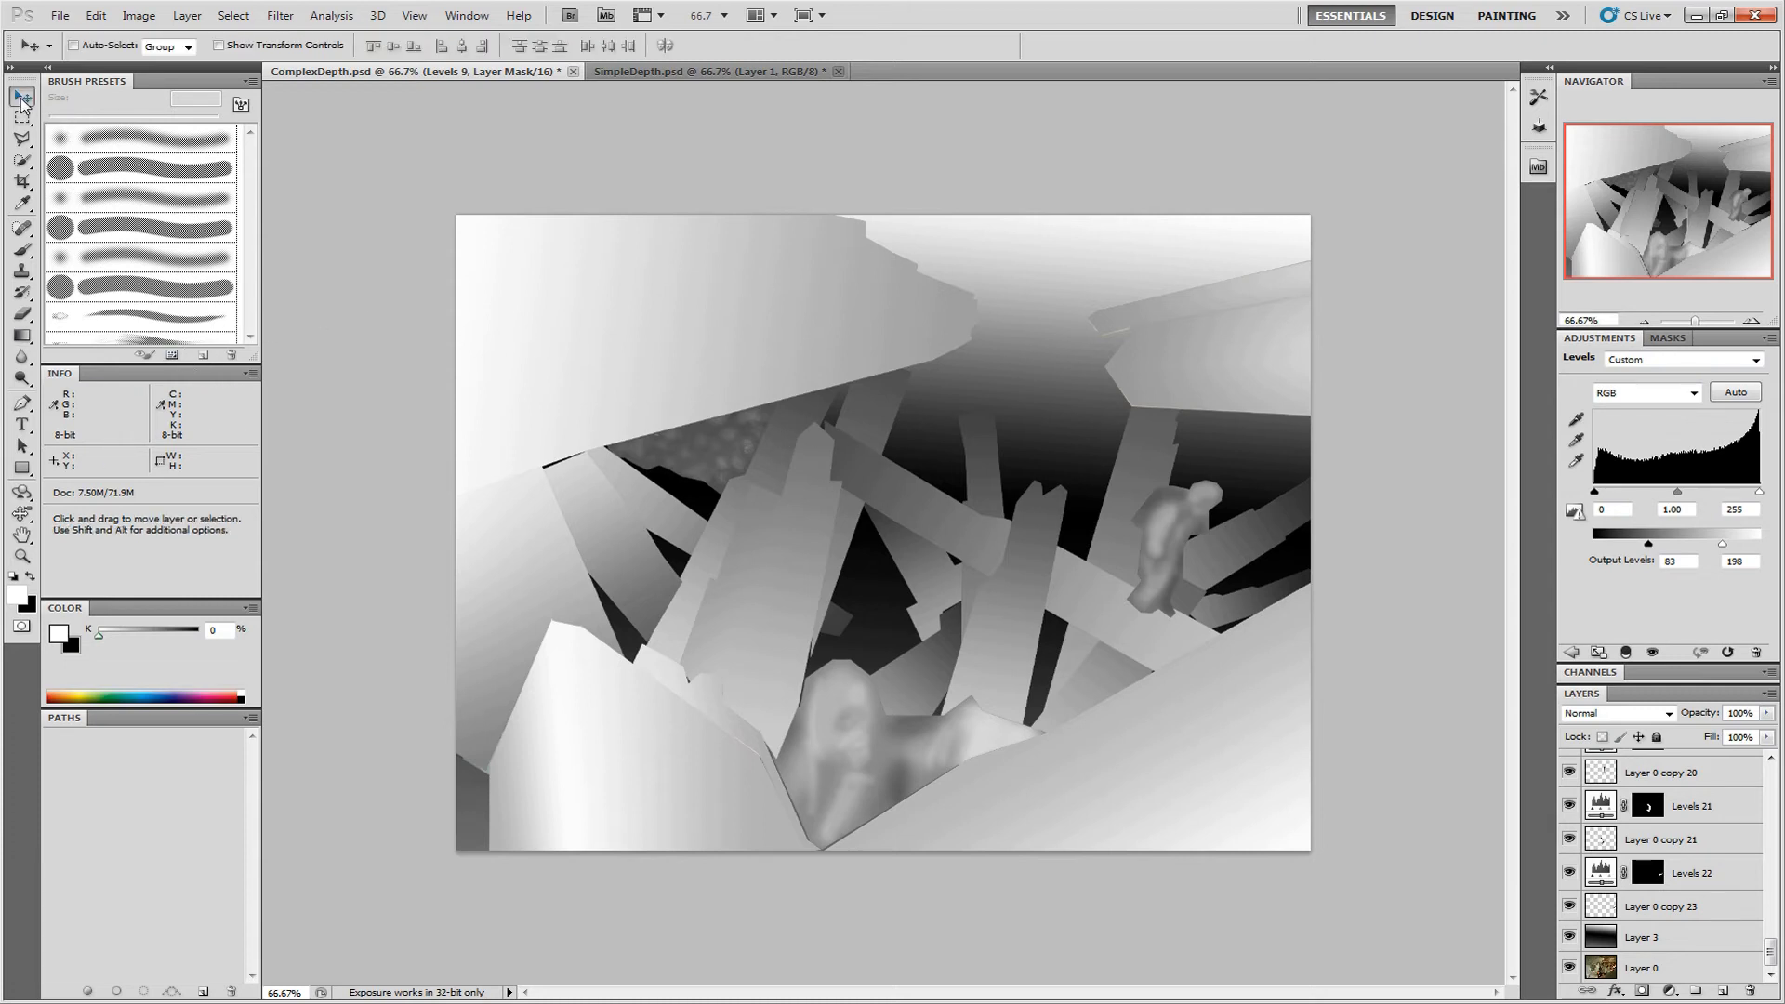
right_click(1037, 507)
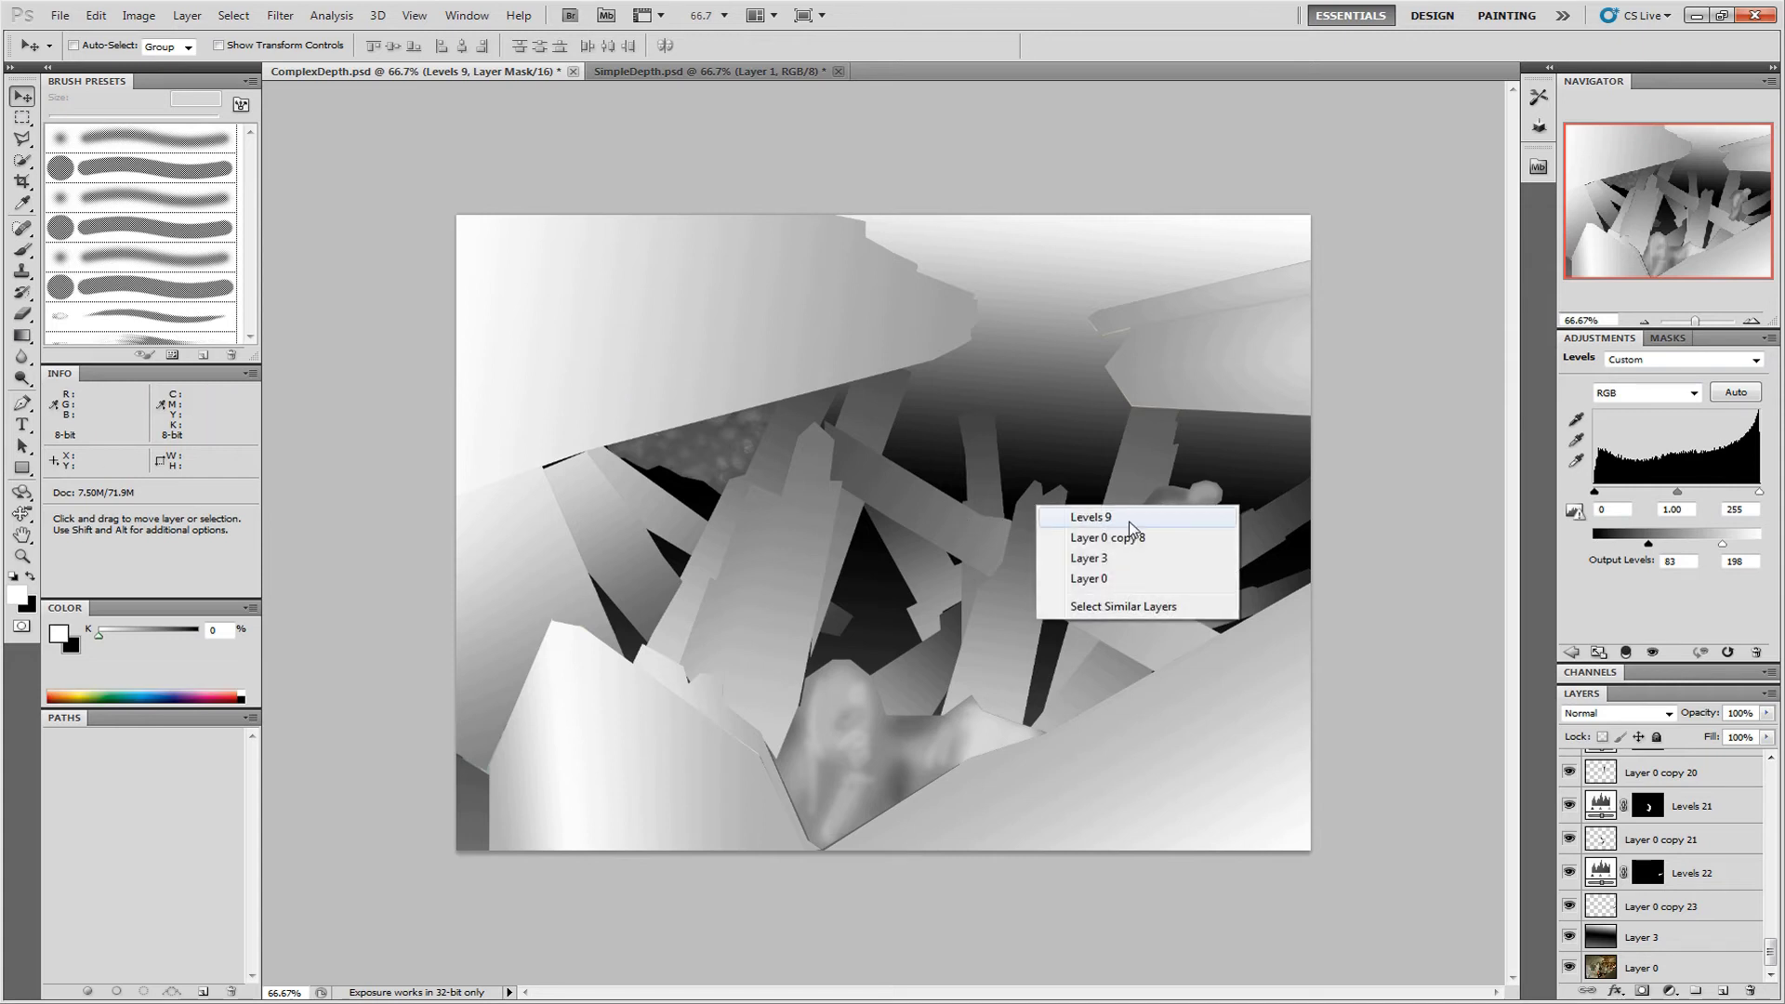
click(1130, 519)
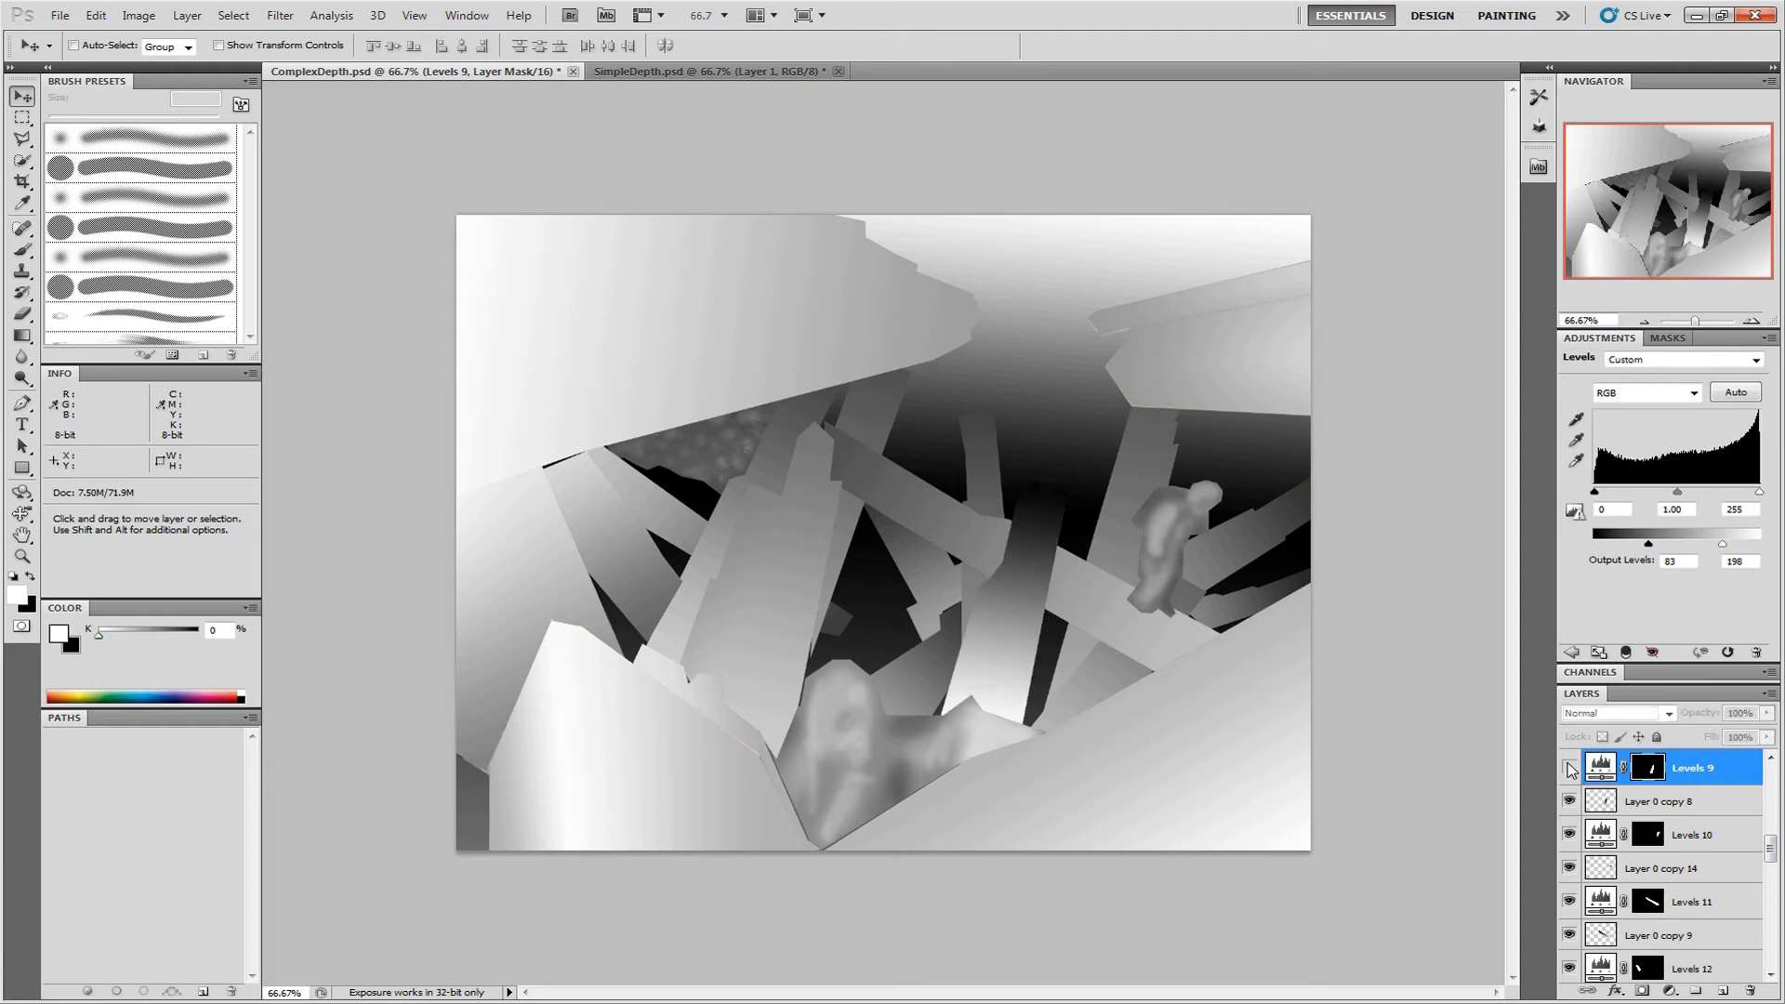
click(1772, 758)
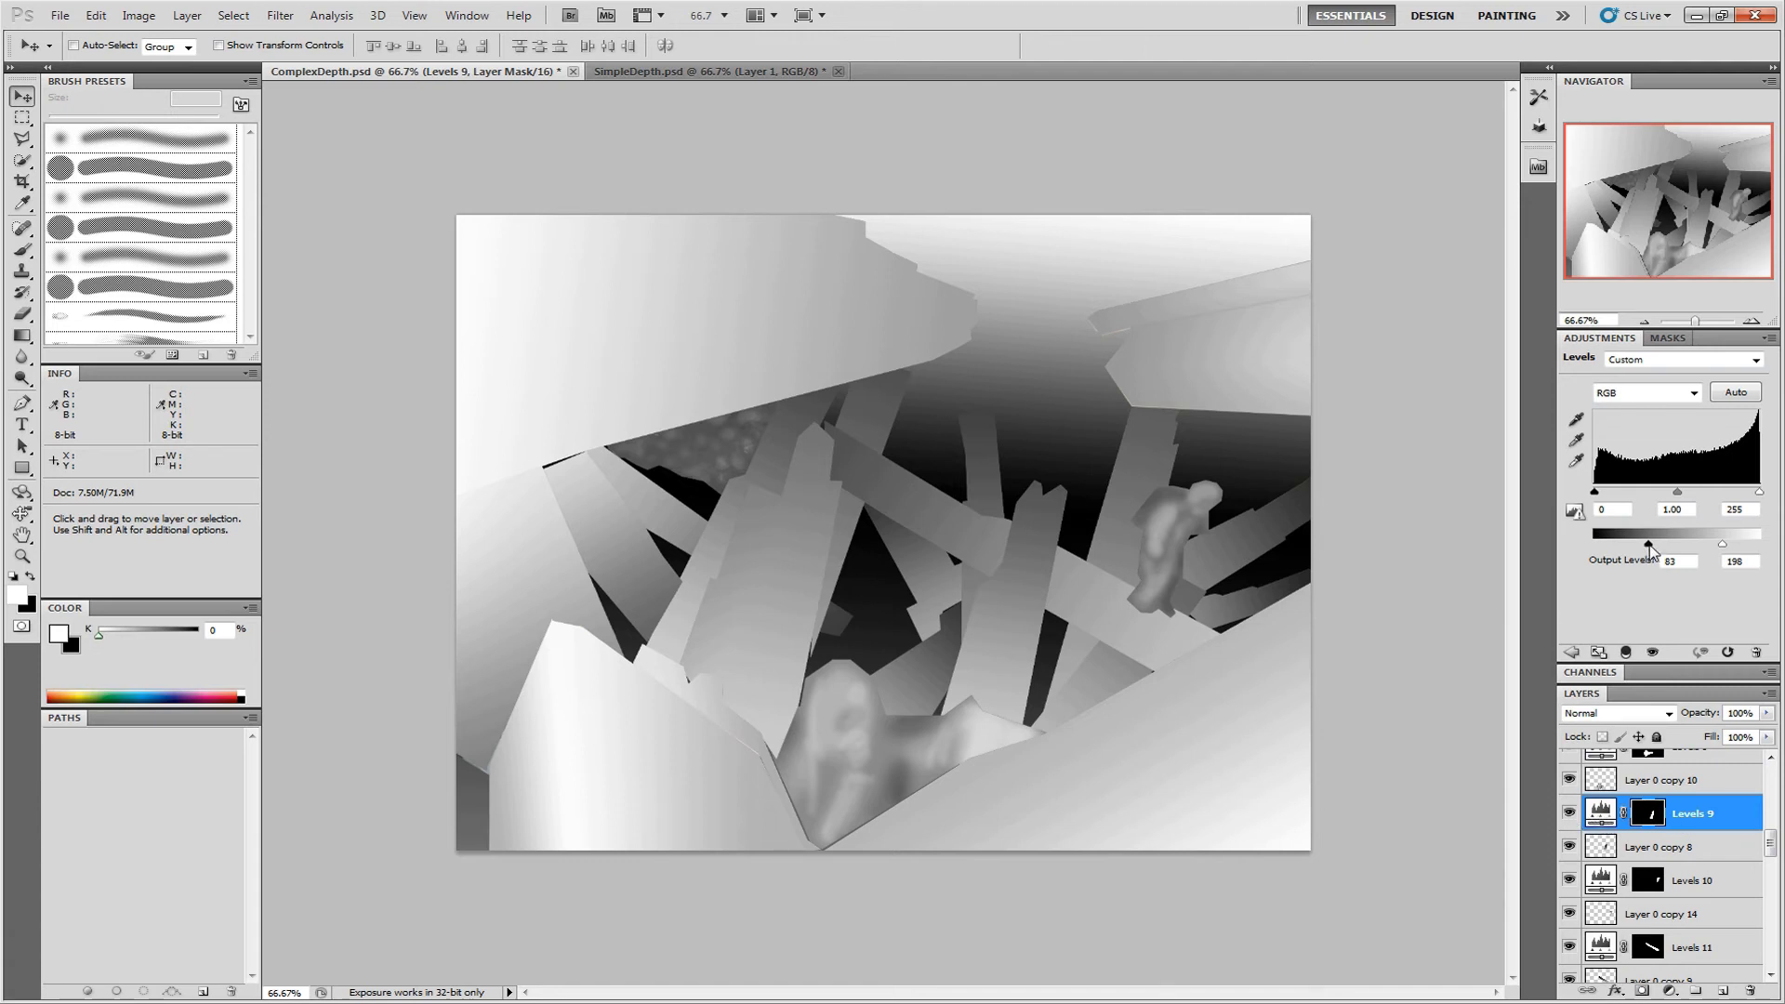
drag(1649, 546, 1733, 552)
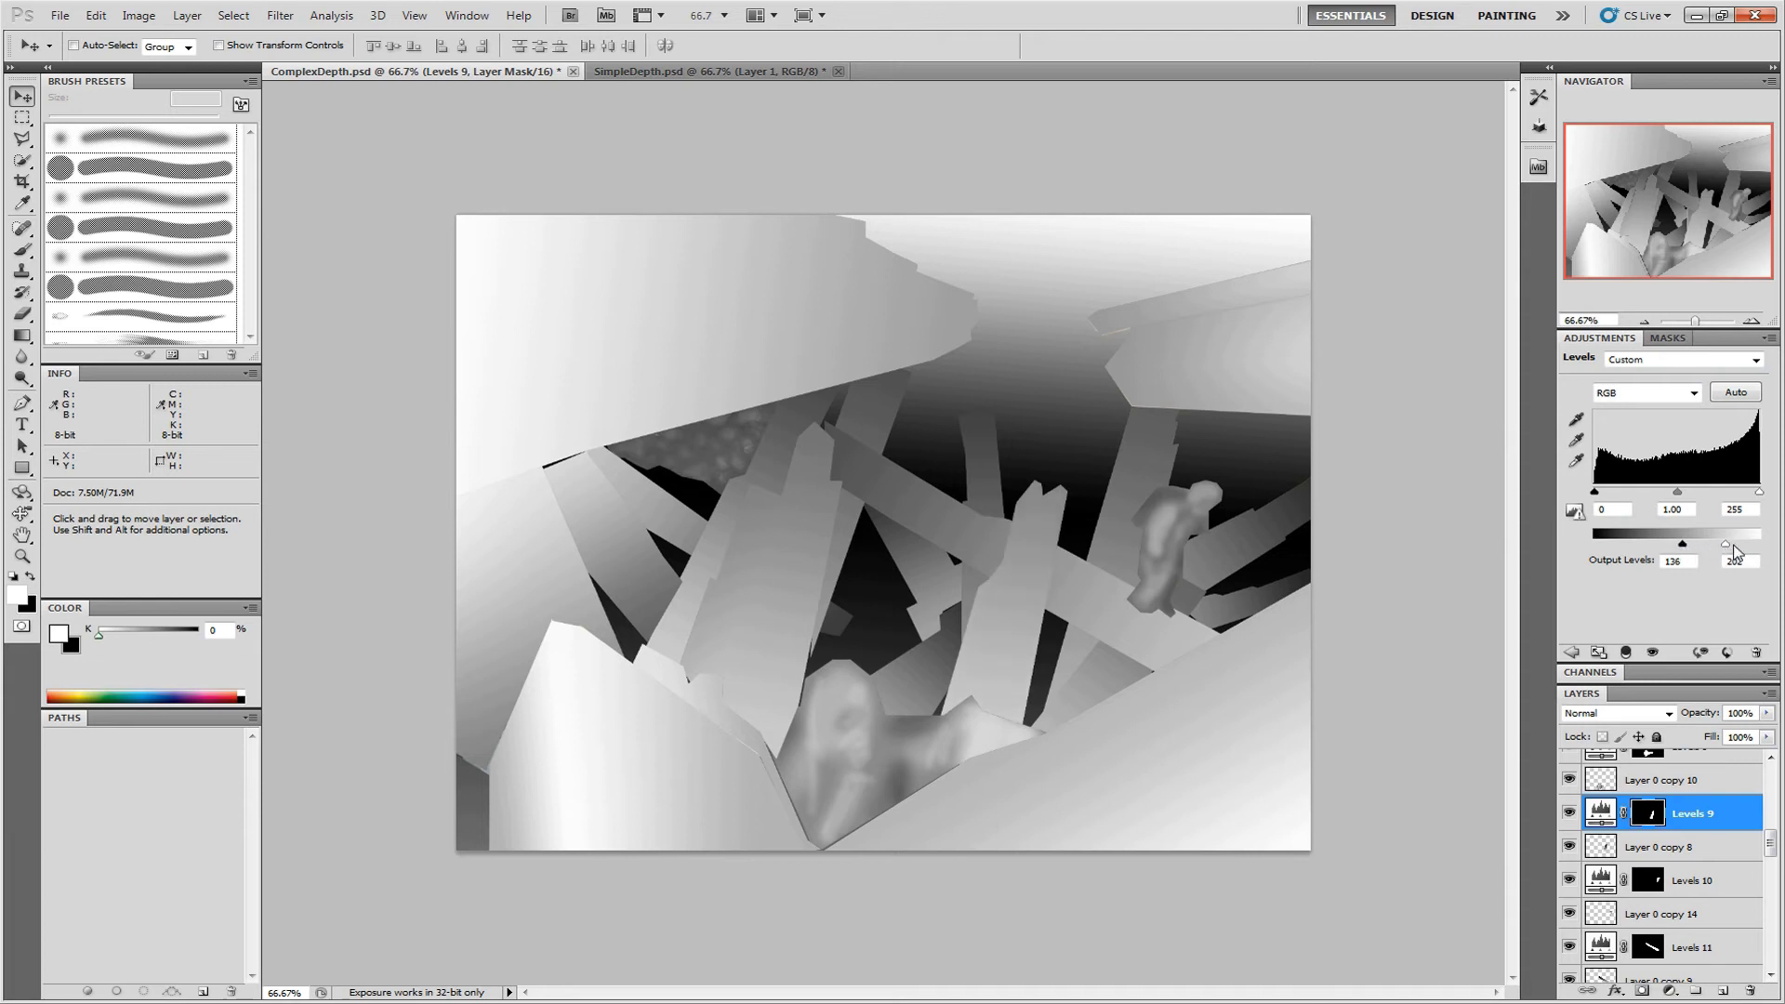
key(ctrl+s)
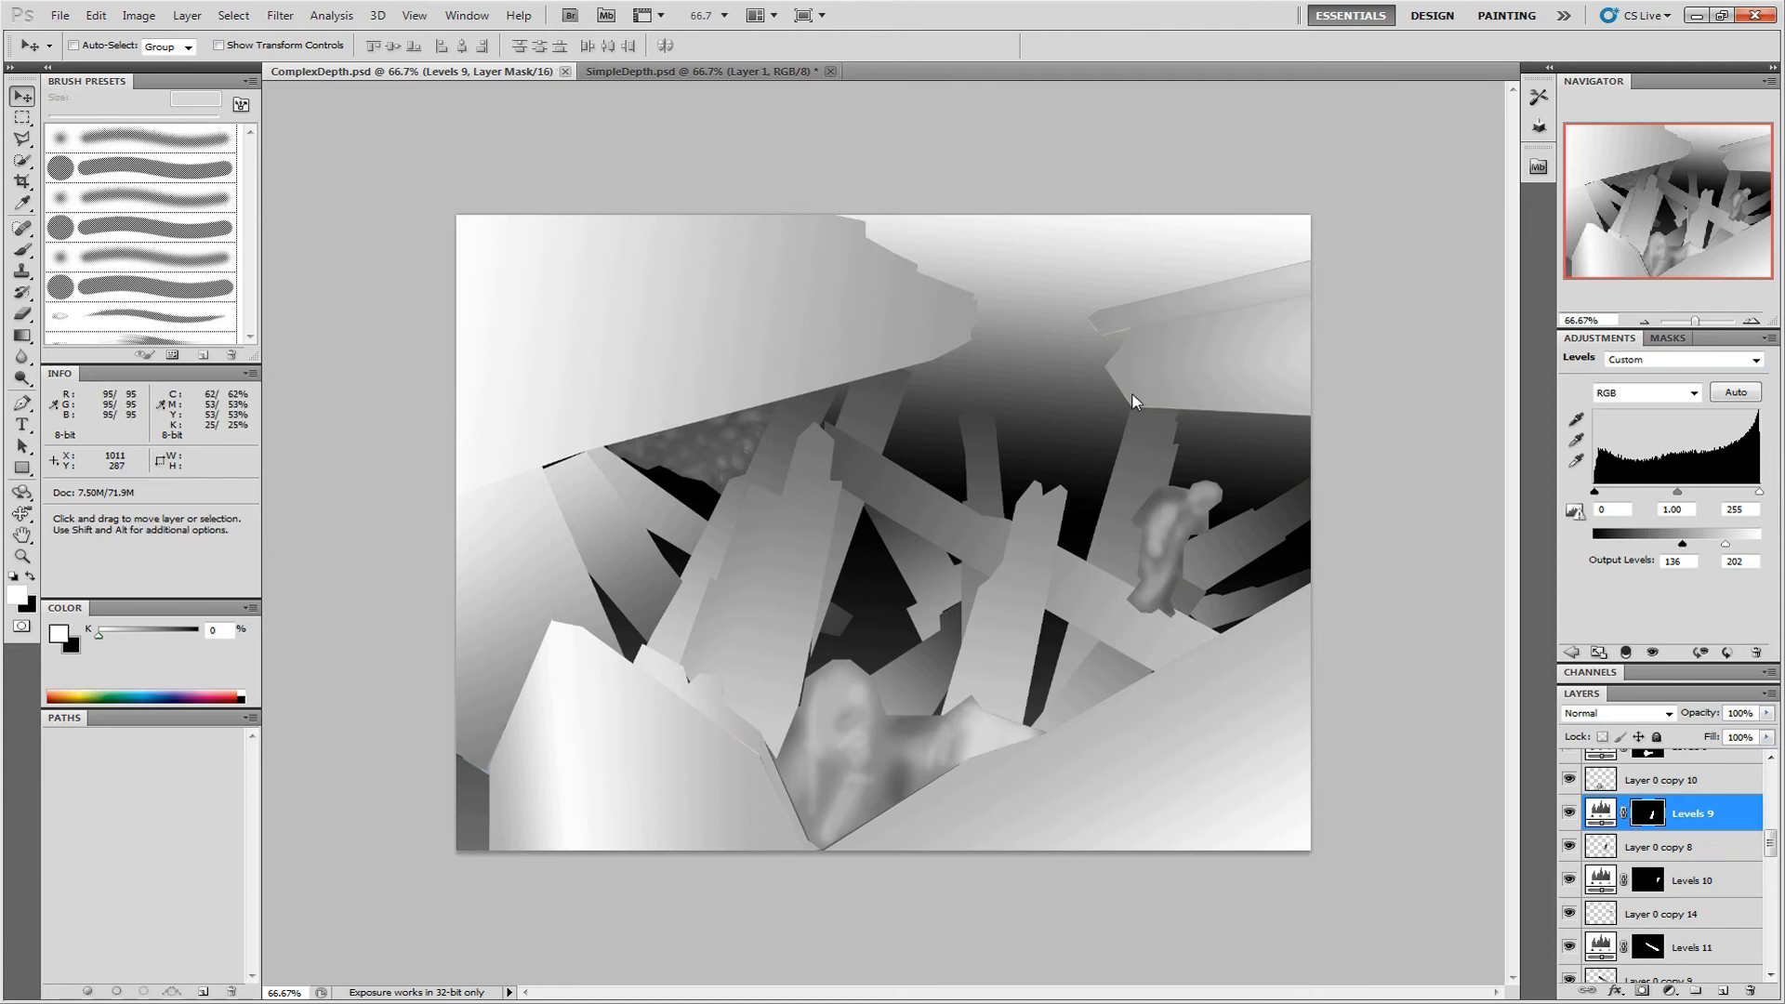
Hide the photo on Layer 0 and merge all visible depth layers into one
drag(1774, 849, 1779, 973)
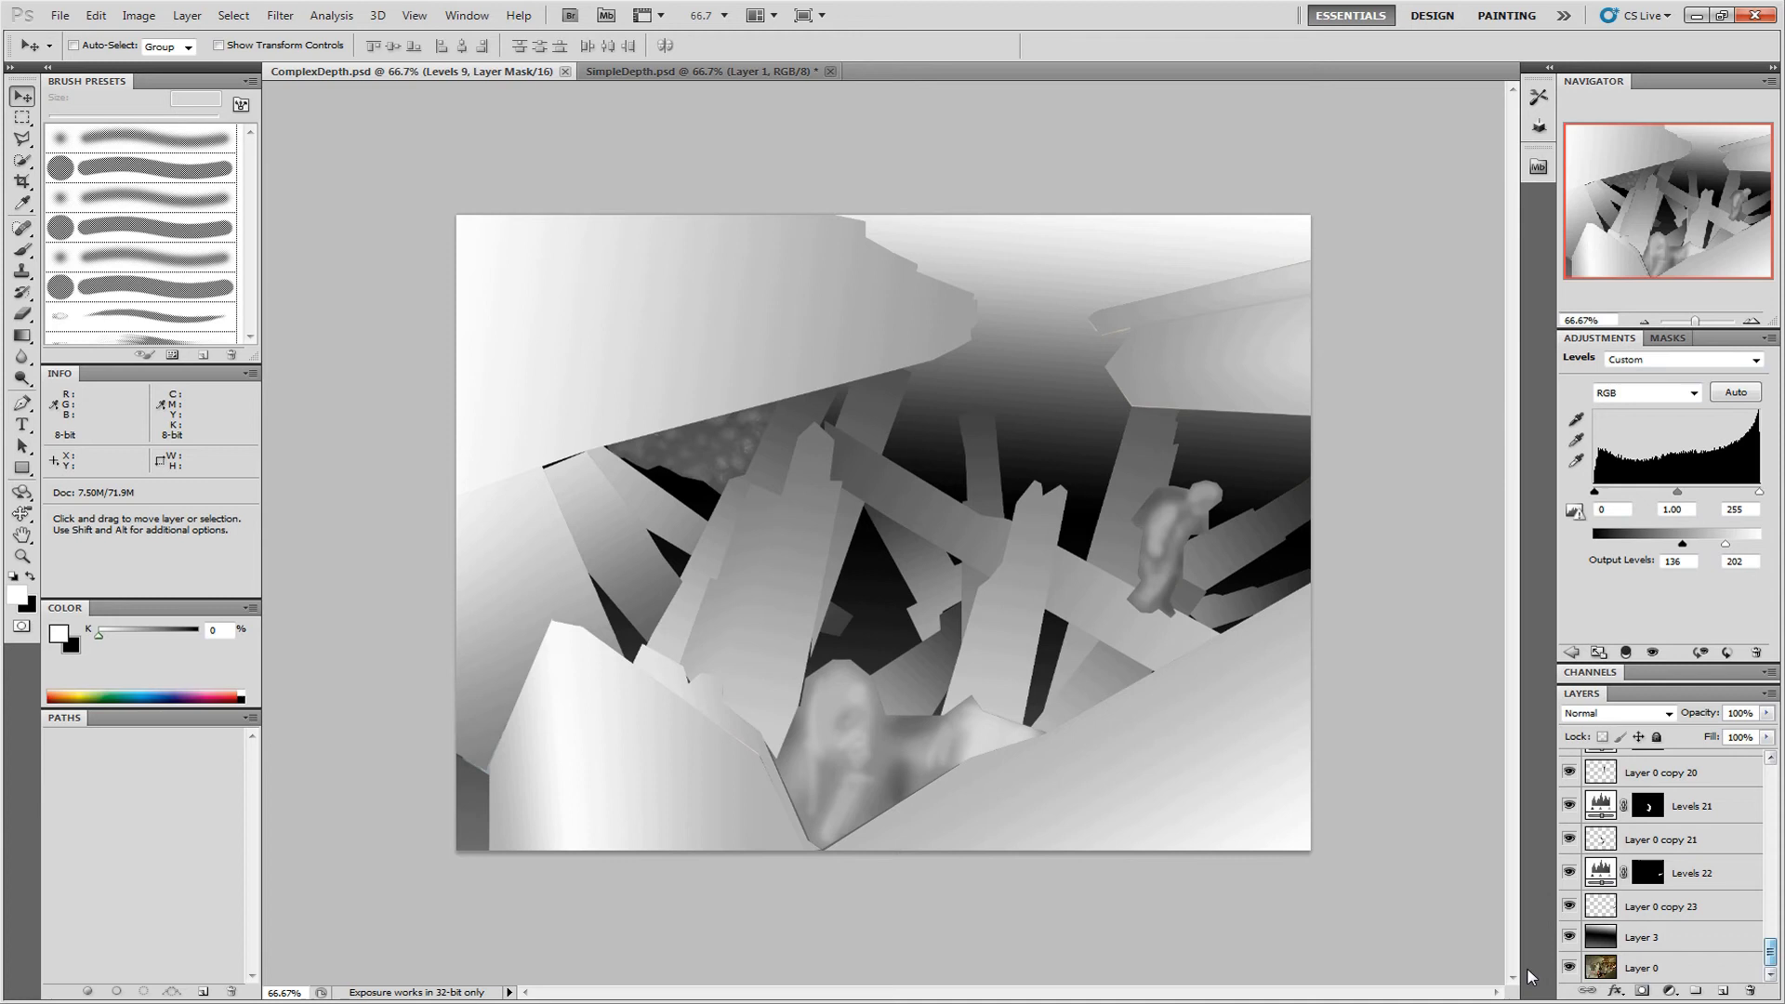
click(1570, 968)
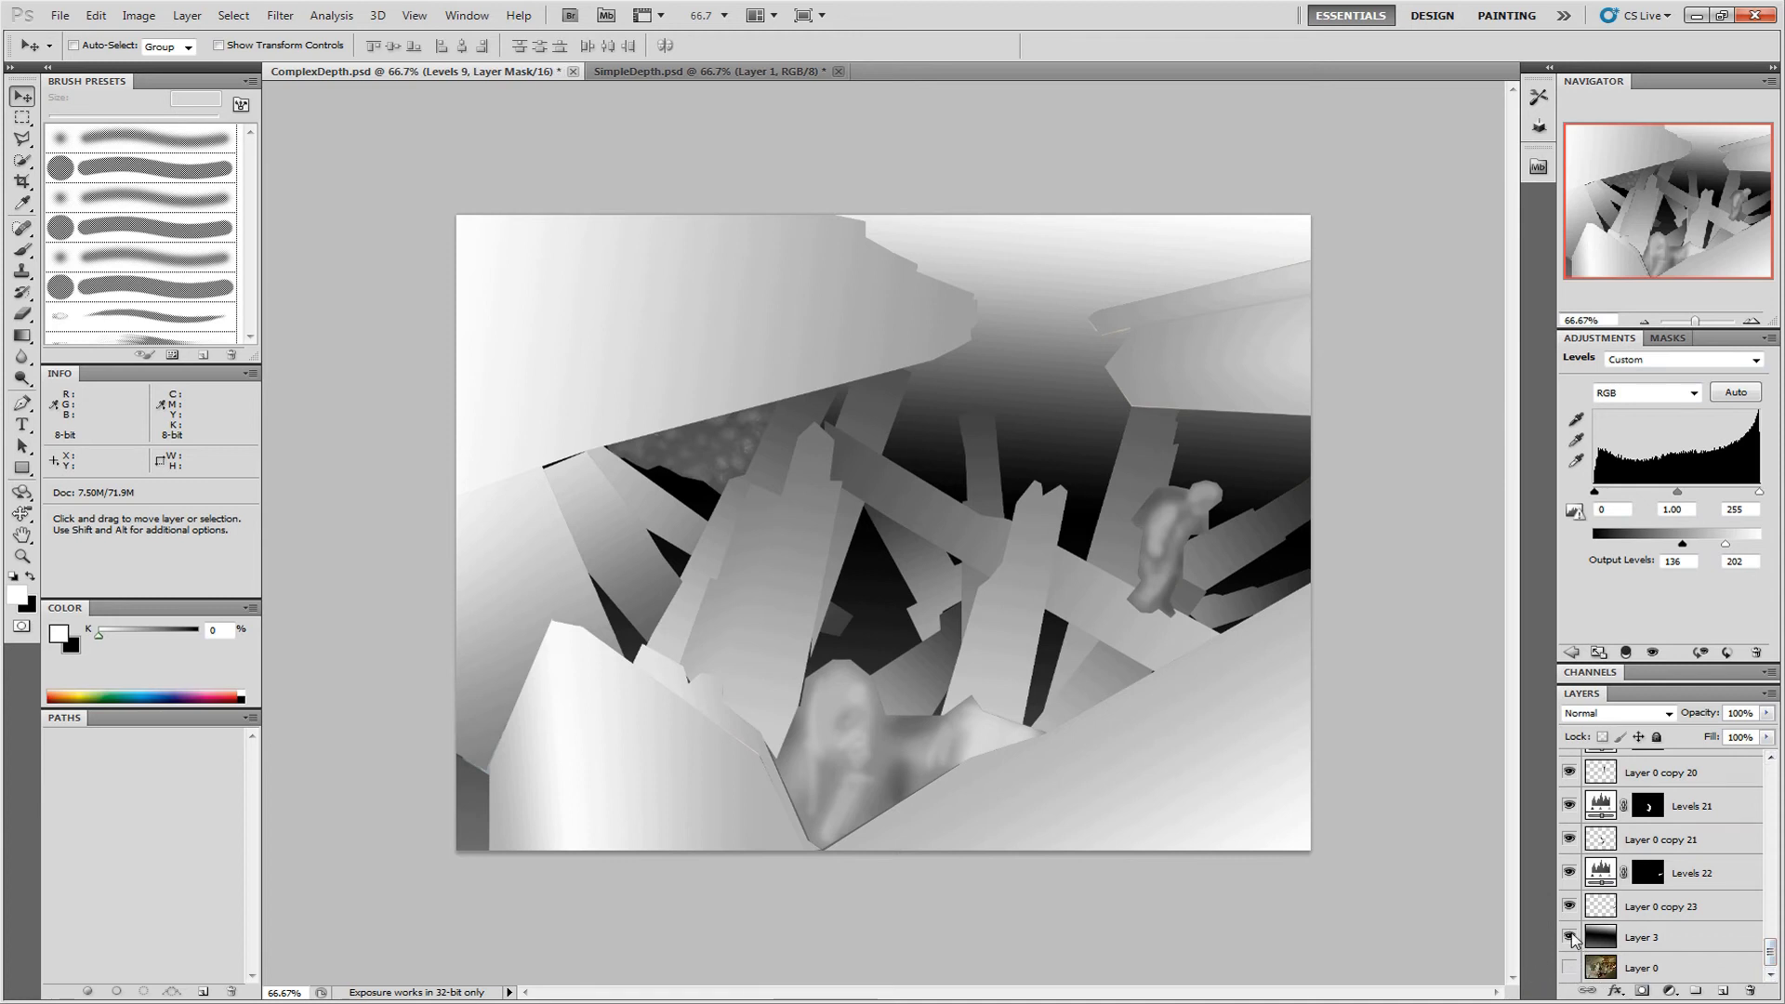
click(1769, 694)
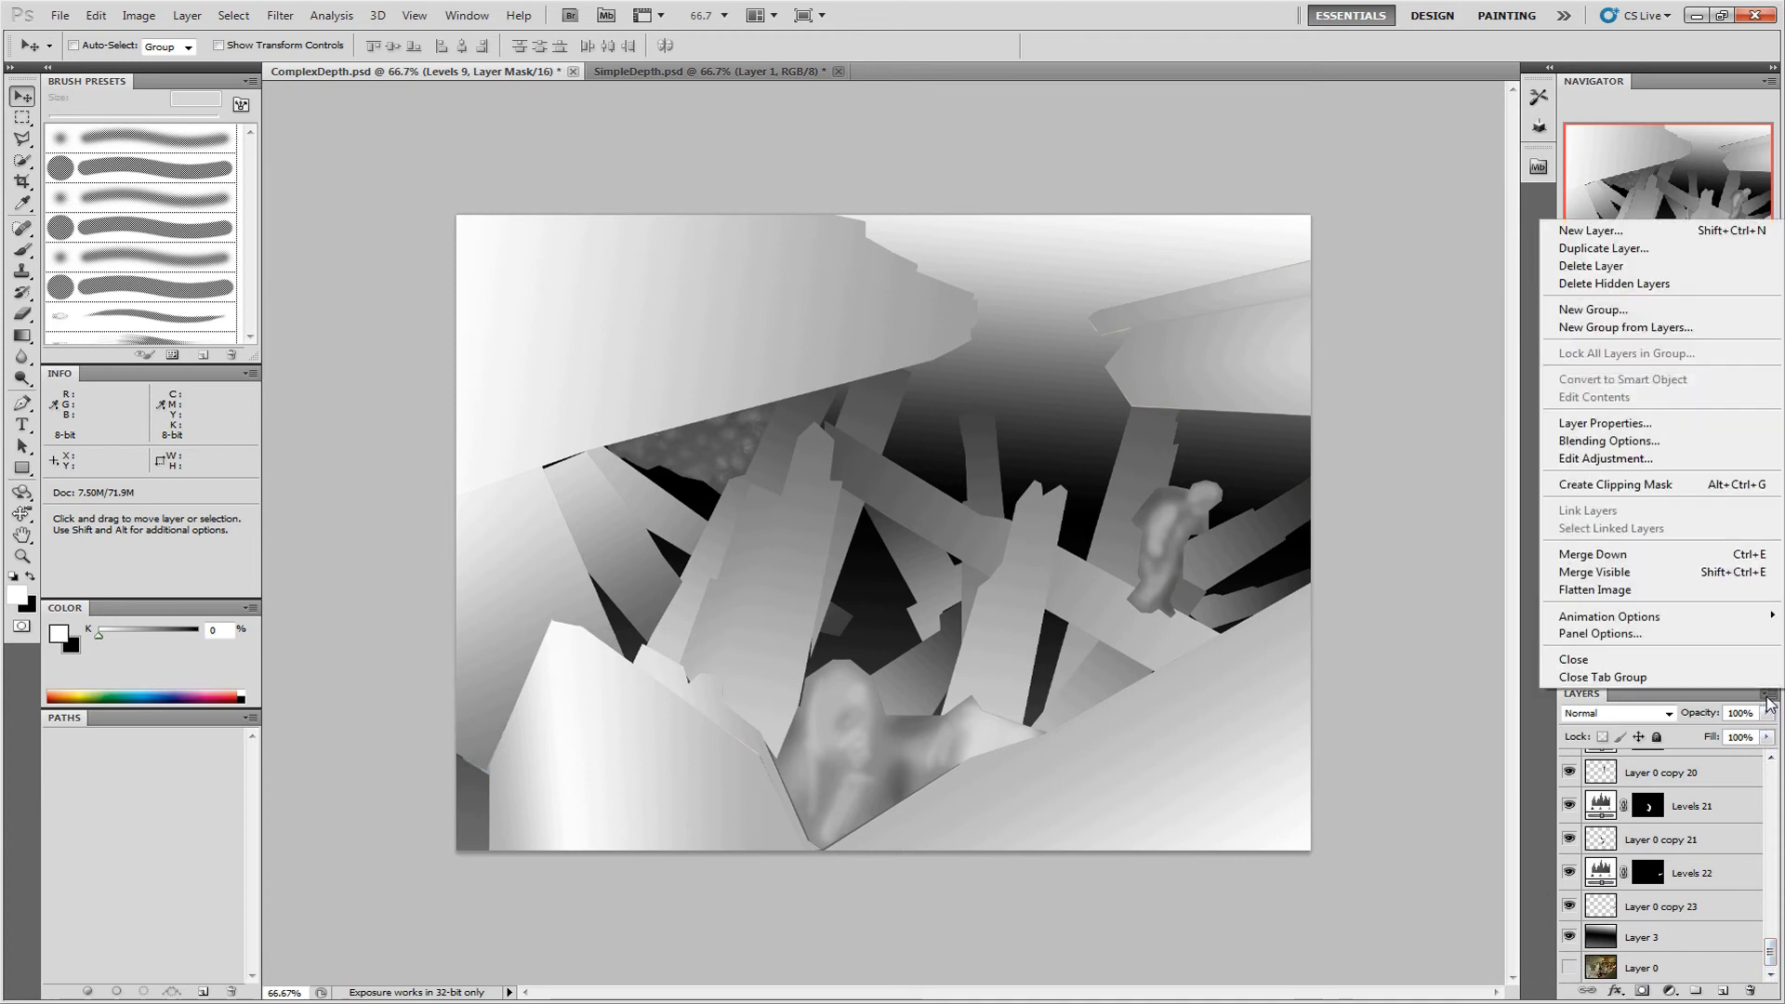
click(1685, 575)
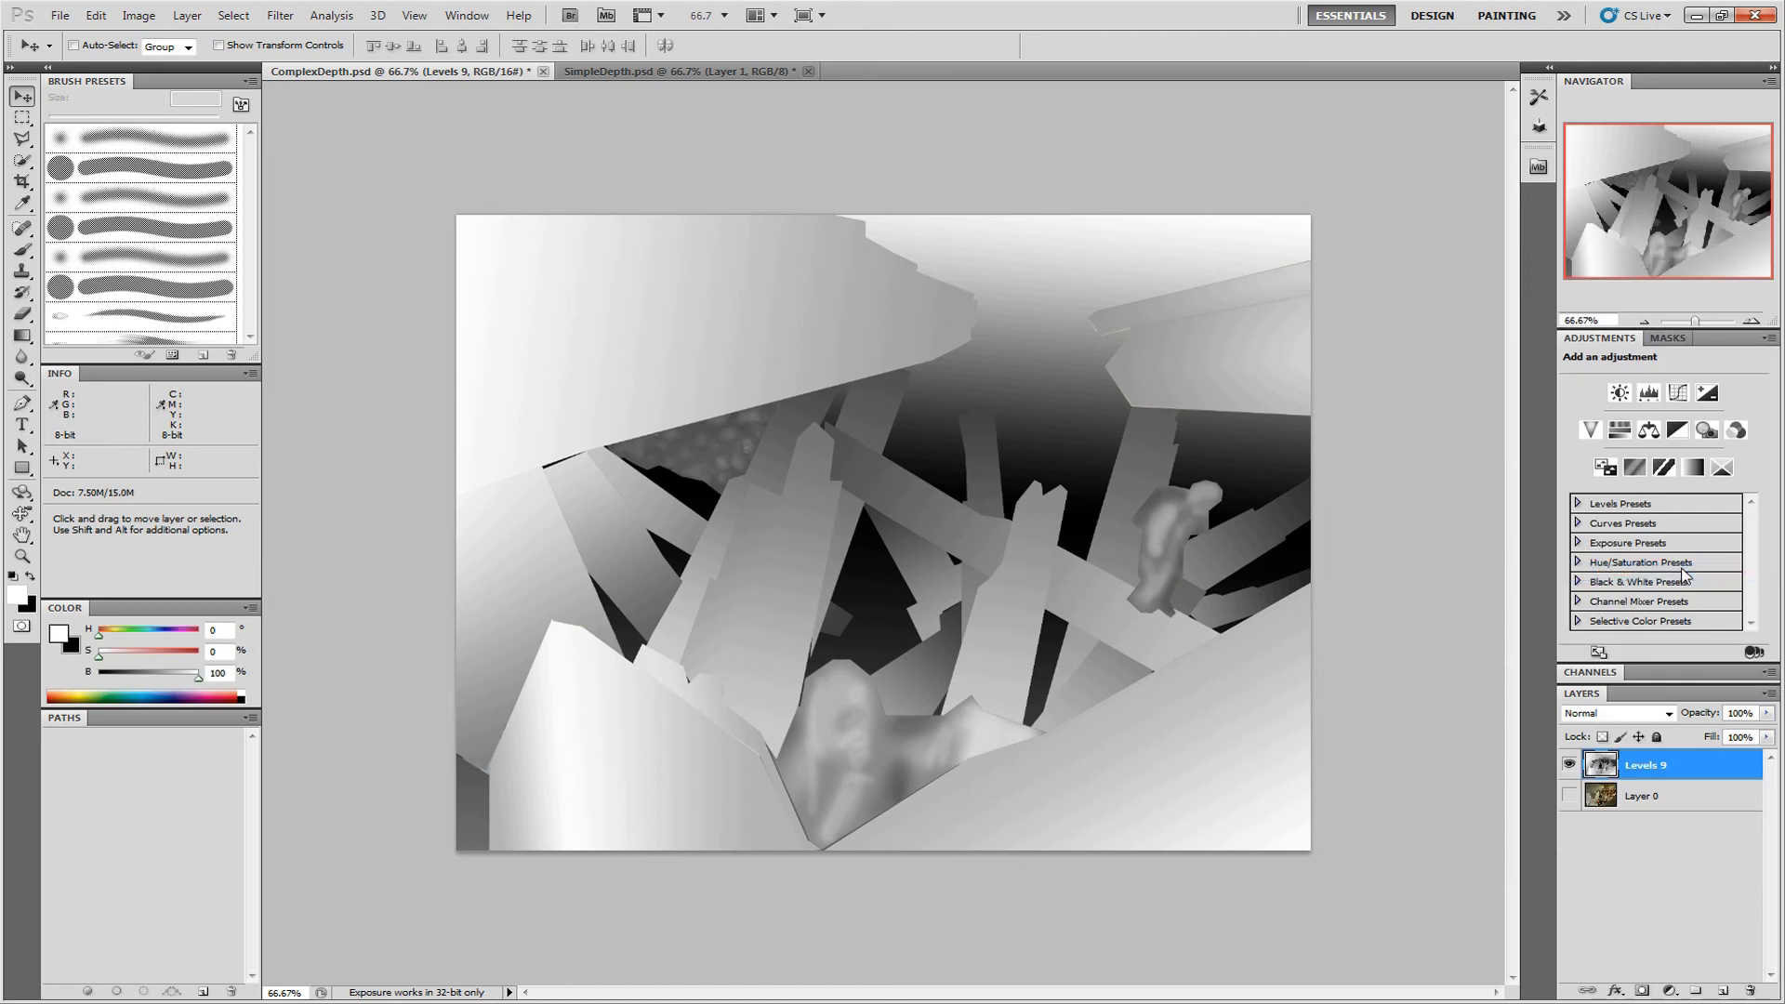
Show only the photo at 100% and outline the small pale crystal fragment hanging below the ceiling with the Polygonal Lasso
click(1570, 764)
click(1570, 796)
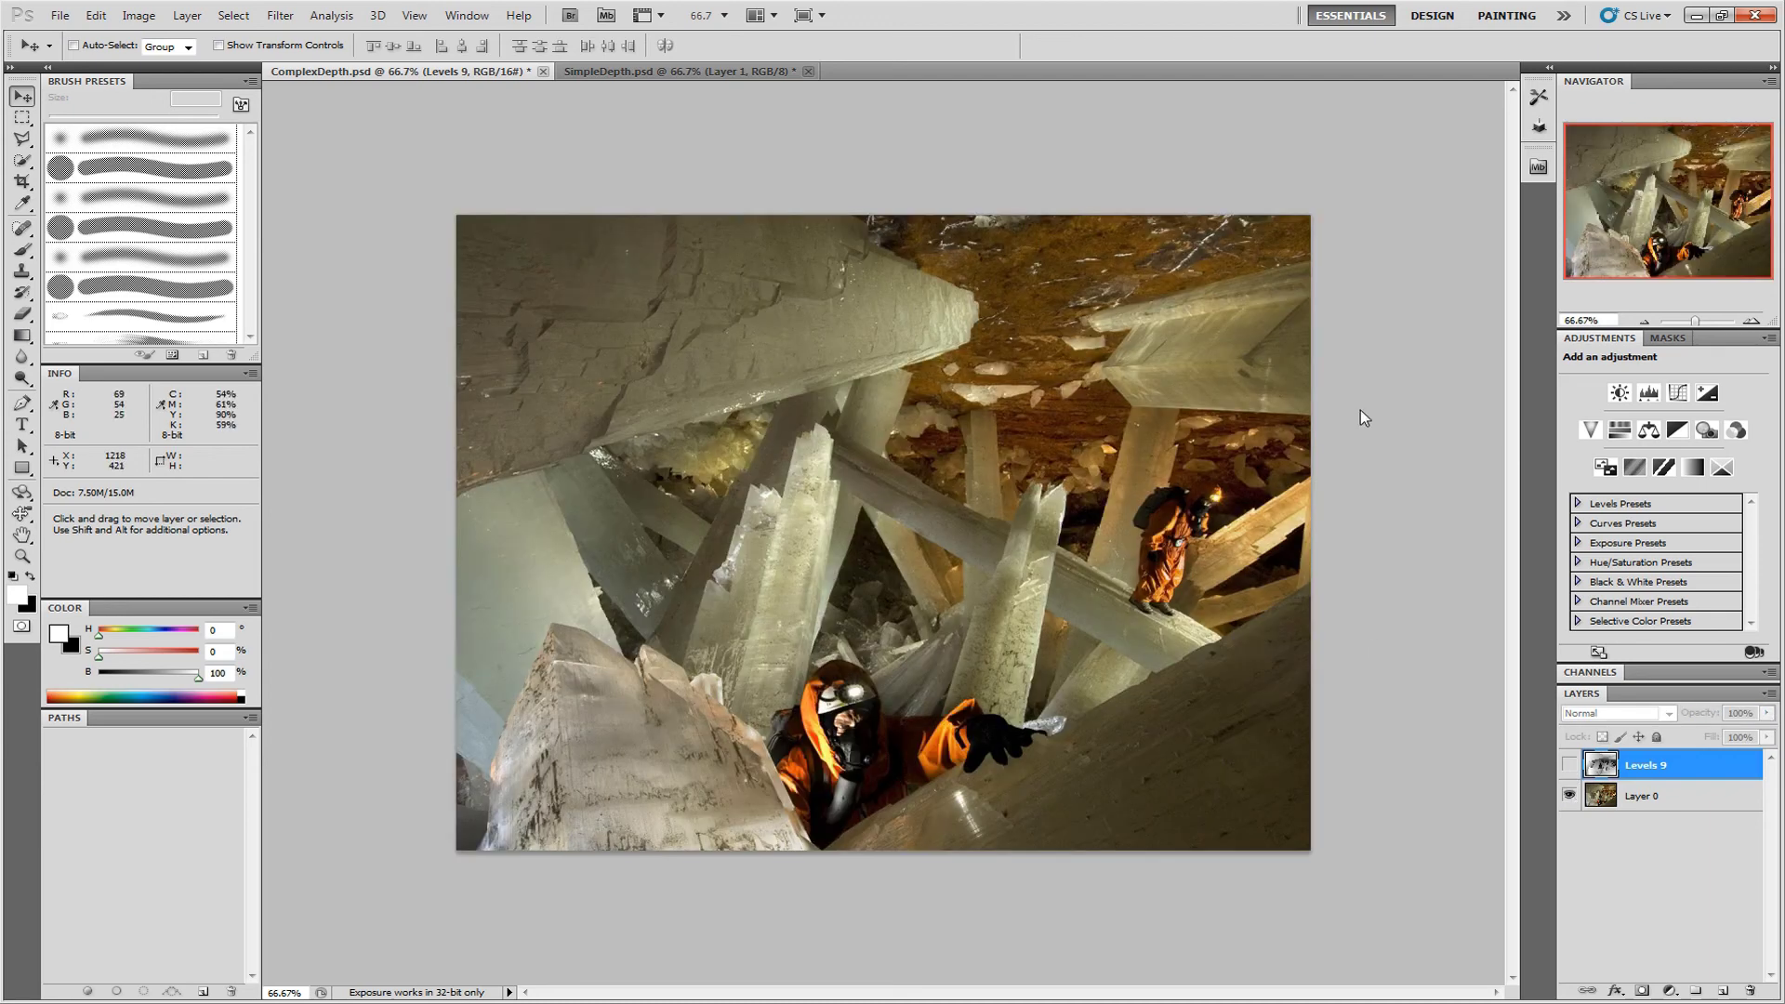
click(1752, 320)
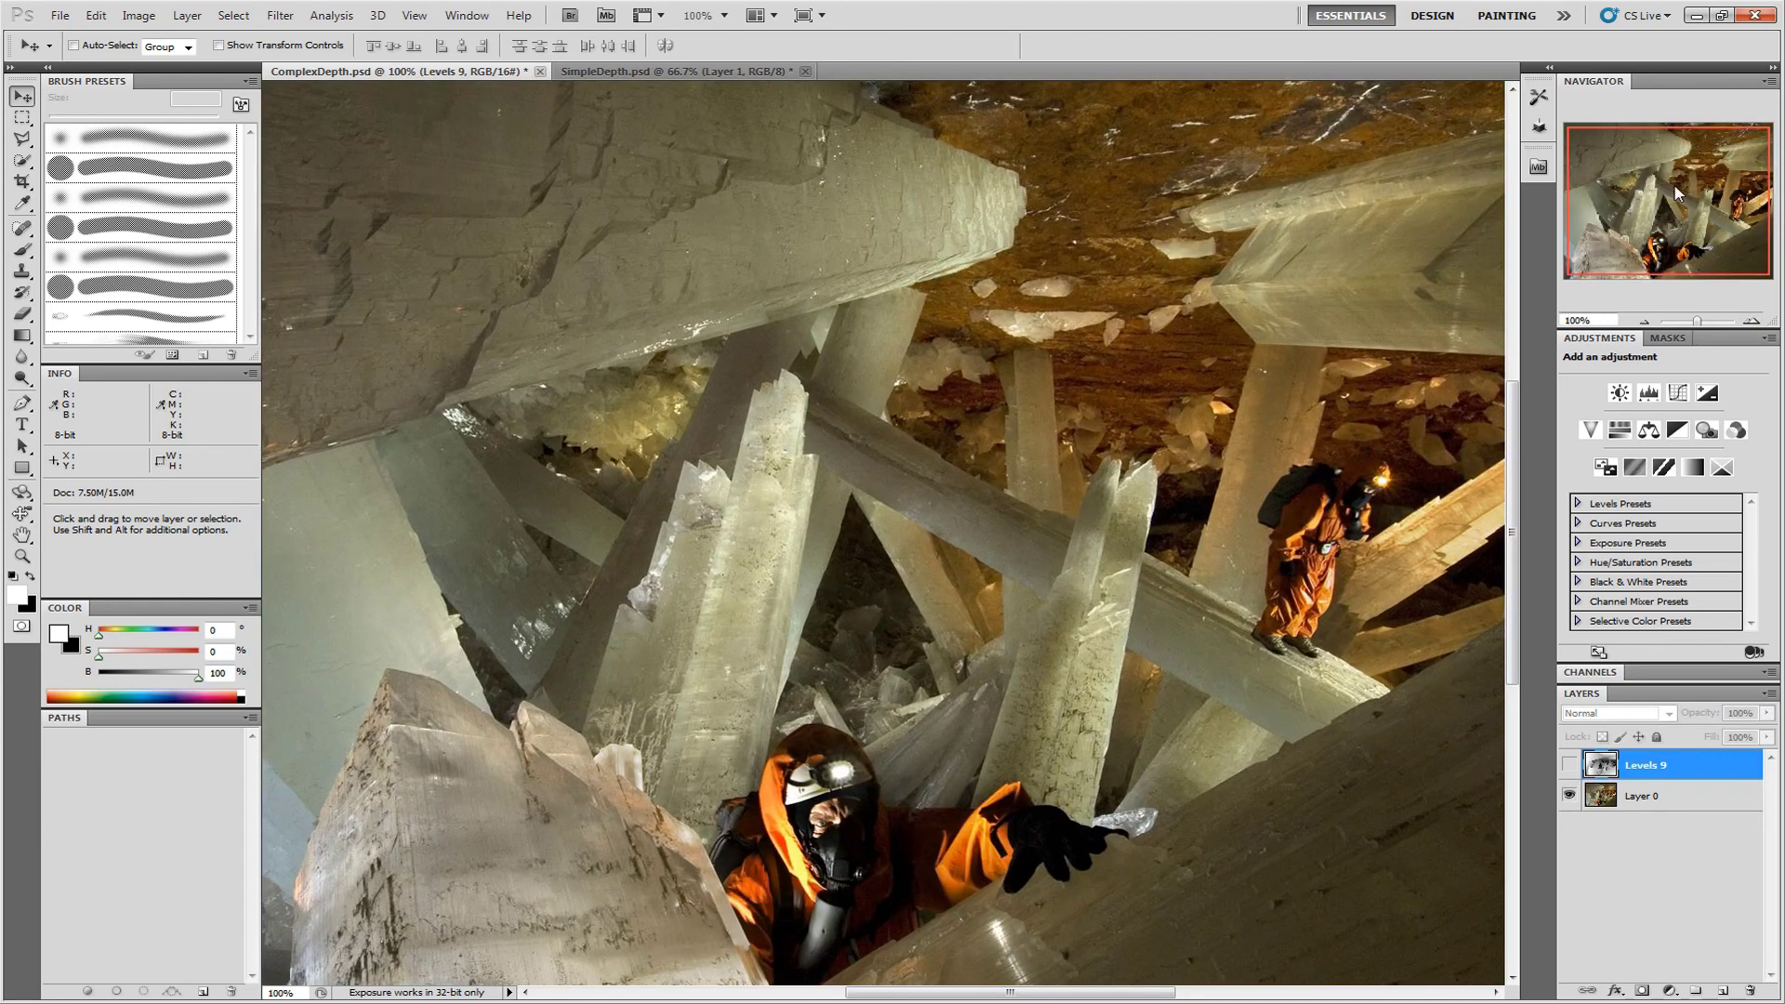
click(22, 138)
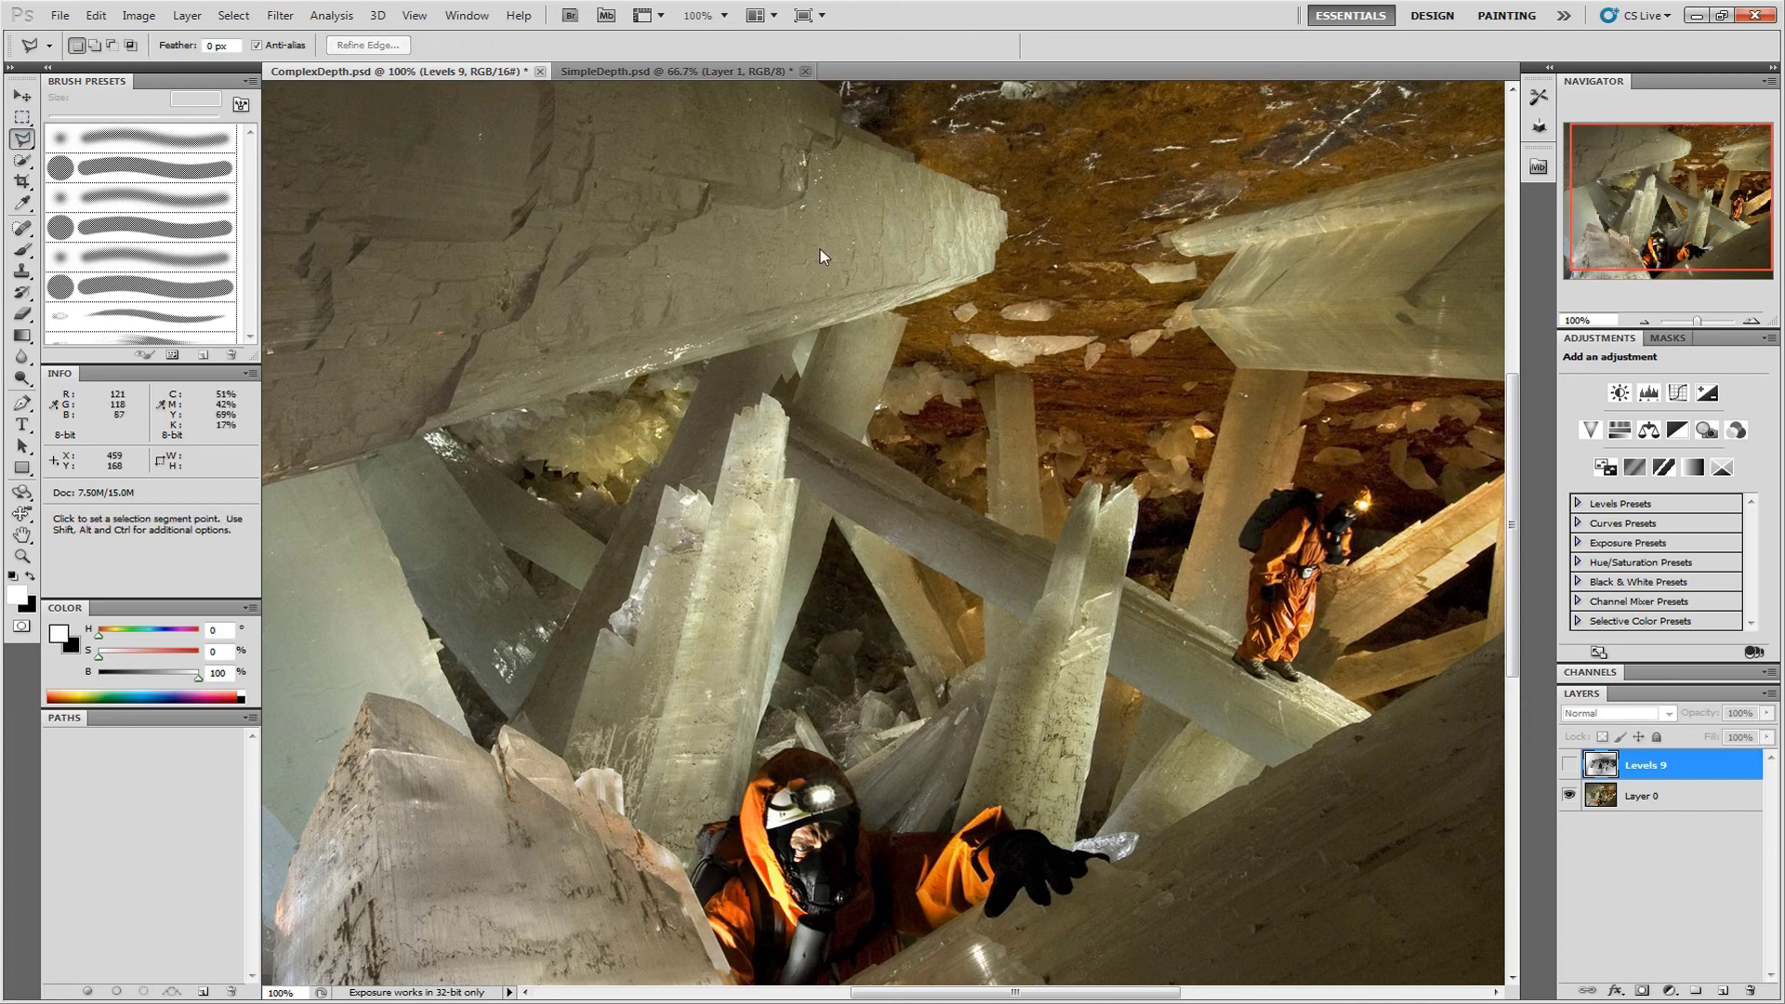
click(950, 333)
click(1098, 335)
click(1020, 365)
click(951, 332)
Show the merged depth layer, lighten the selected fragment with the Dodge tool at 50% midtones exposure, and deselect it
click(1570, 766)
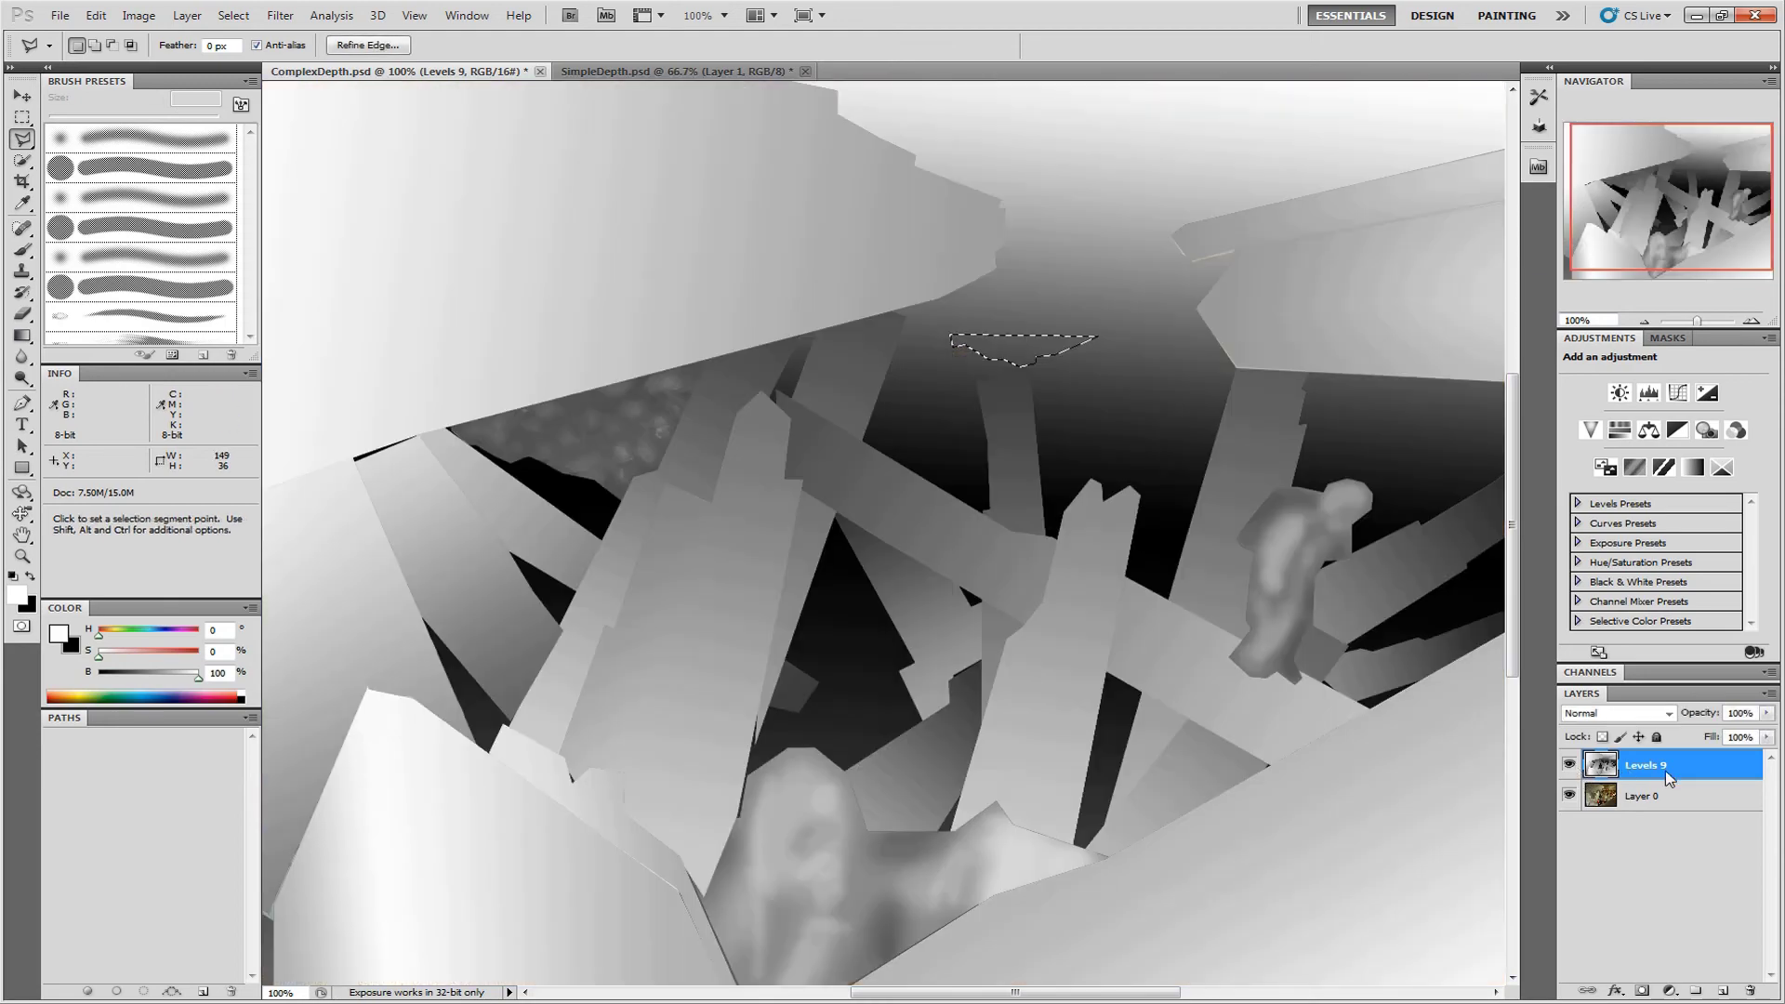
click(21, 378)
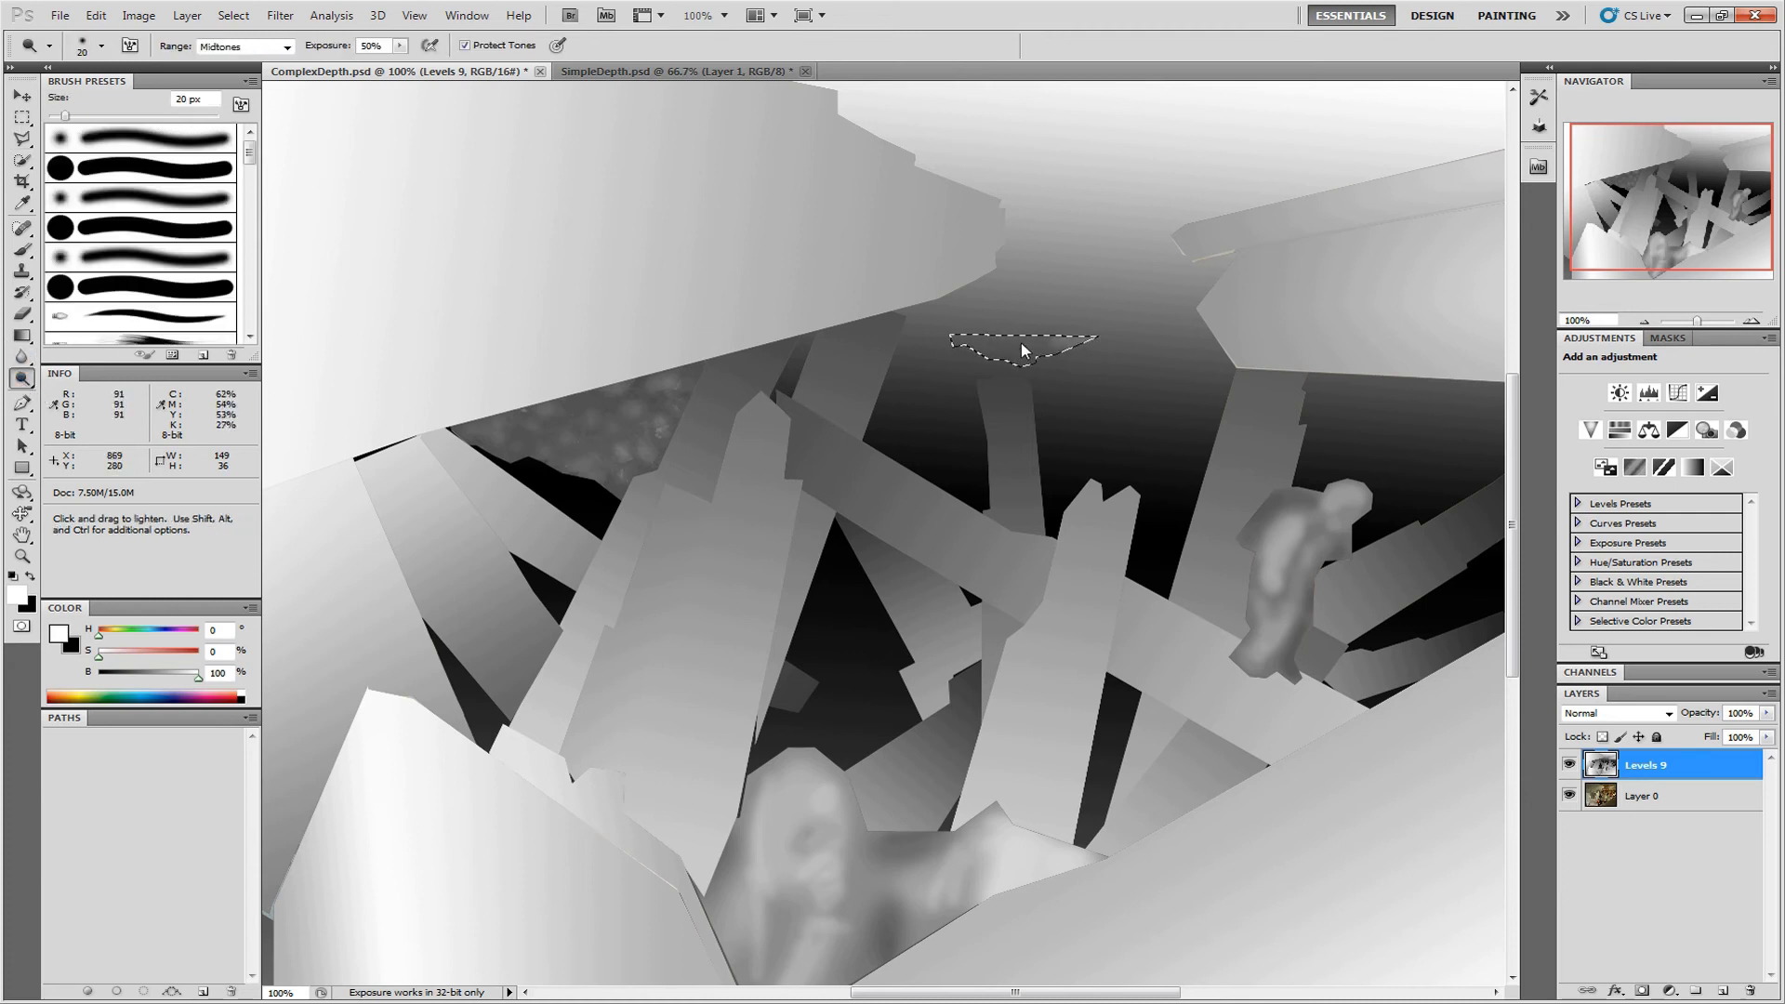
drag(948, 339, 1098, 343)
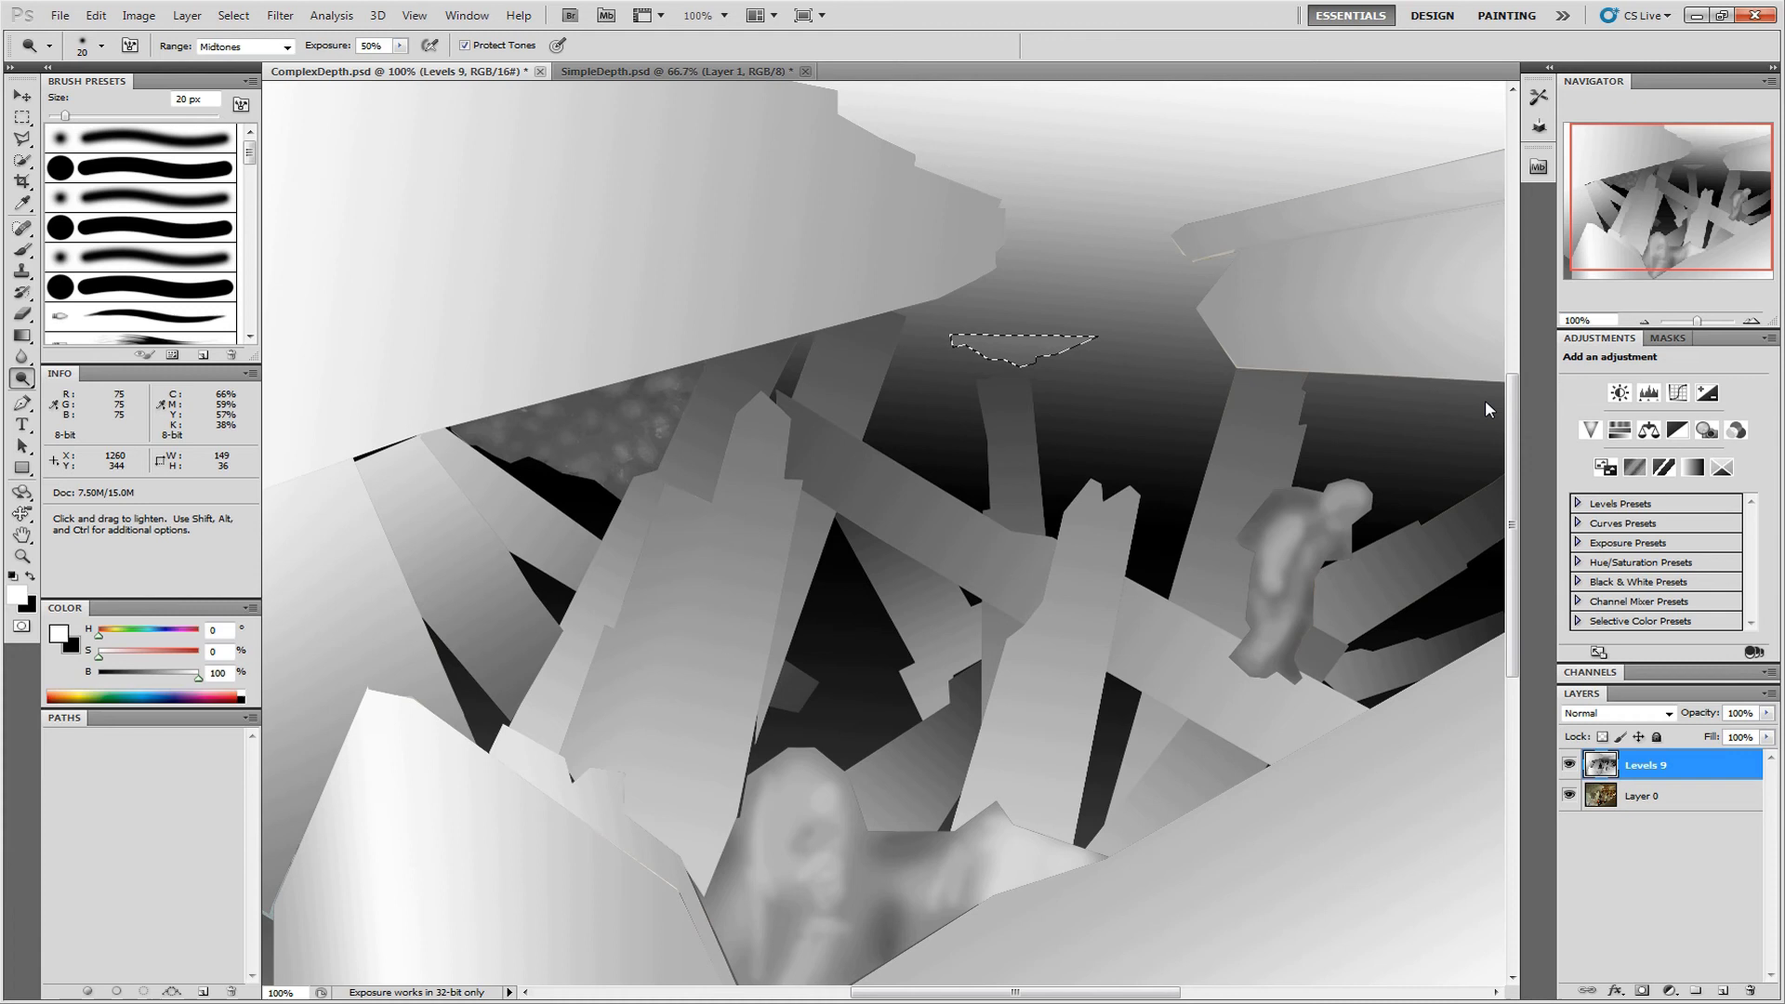
key(ctrl+d)
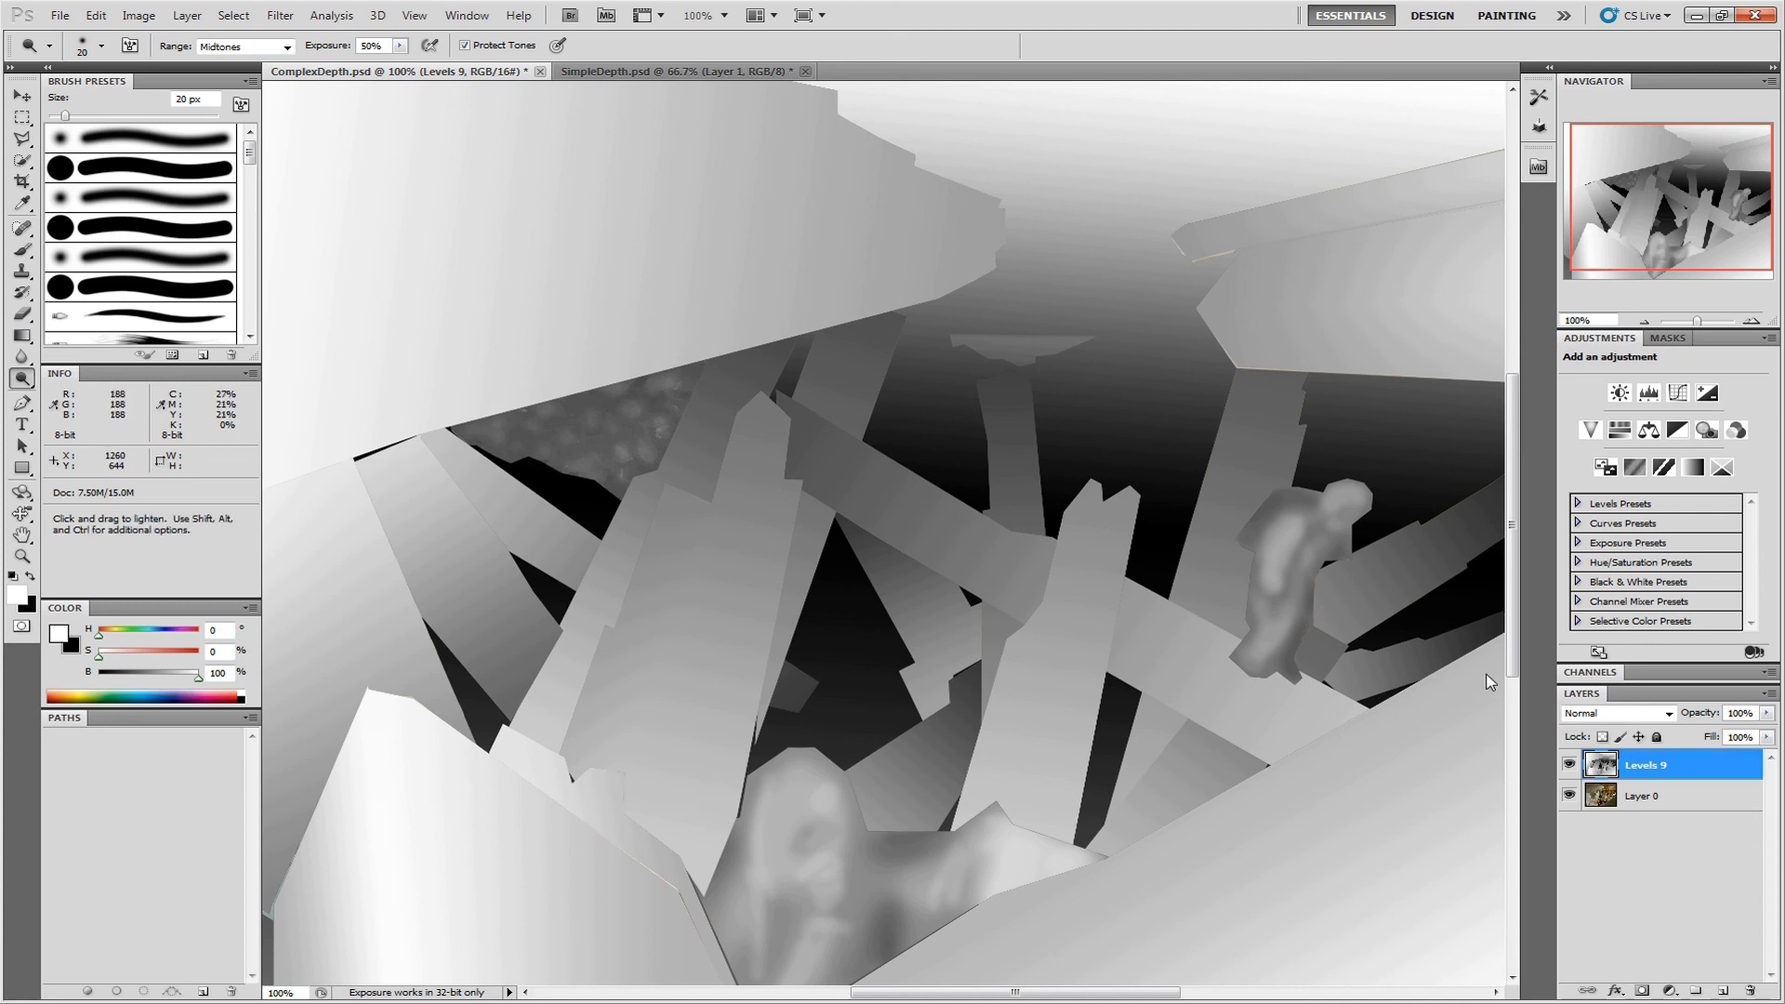
Compare the whole merged depth map with the original photo
click(1645, 320)
click(1645, 320)
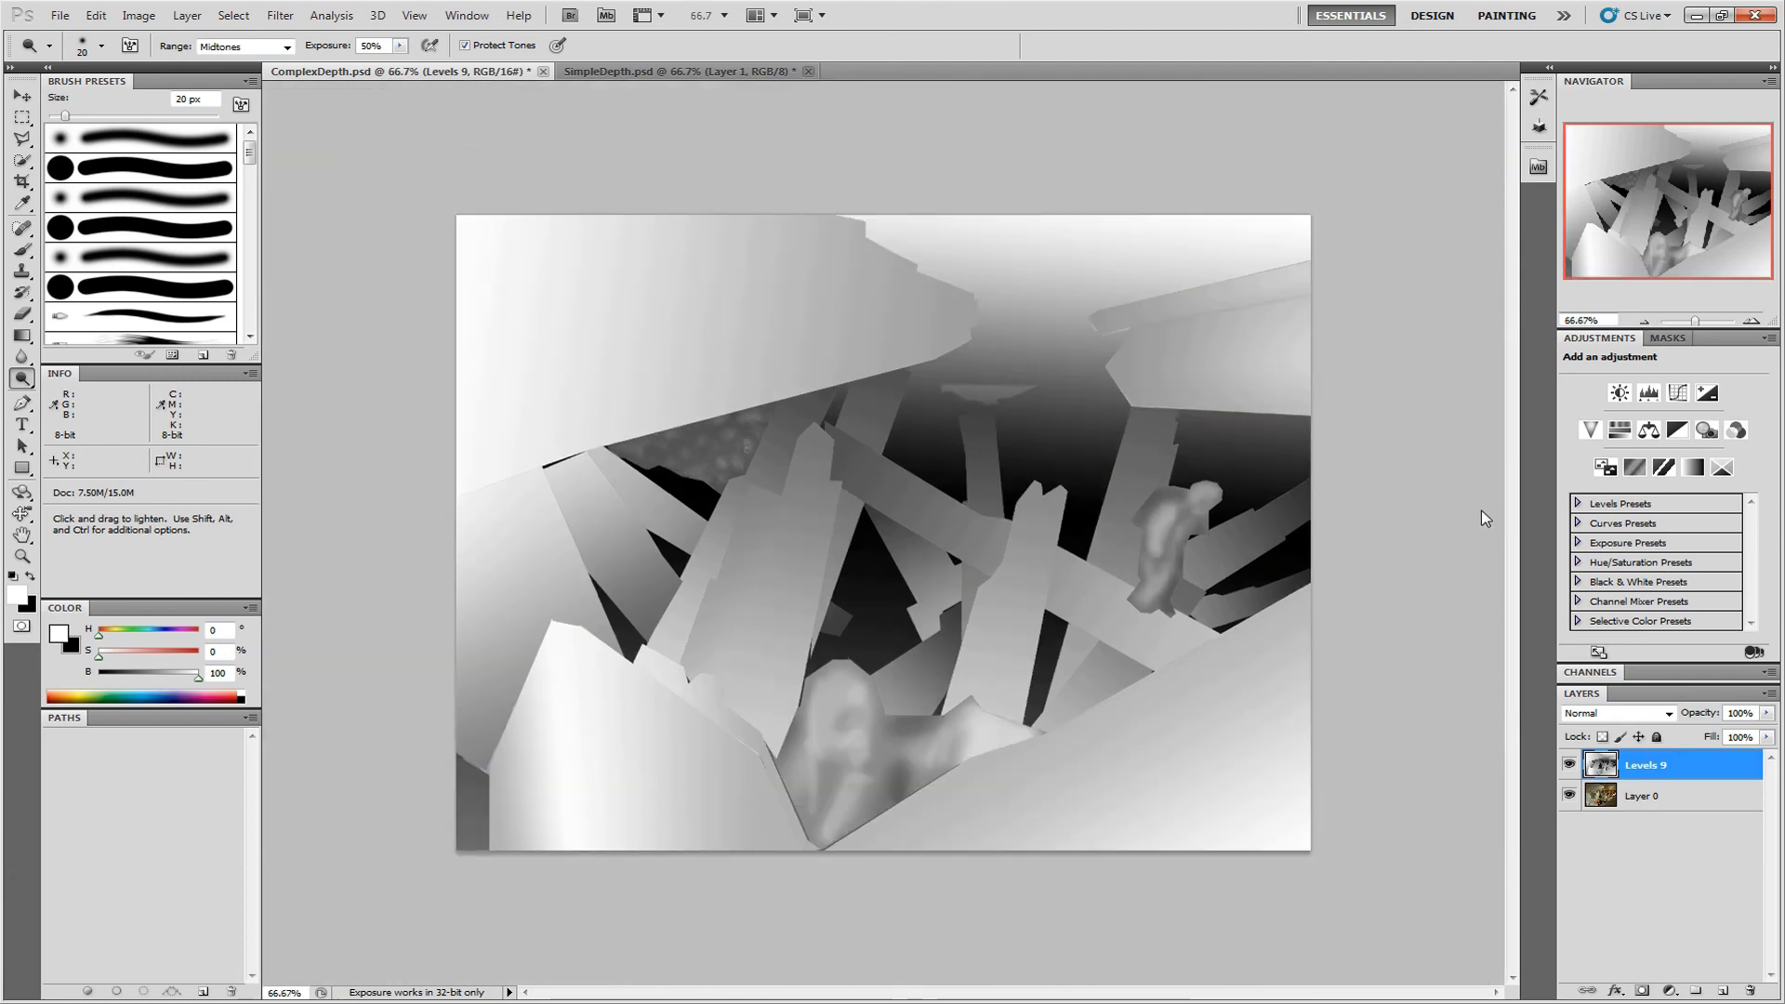
click(1571, 765)
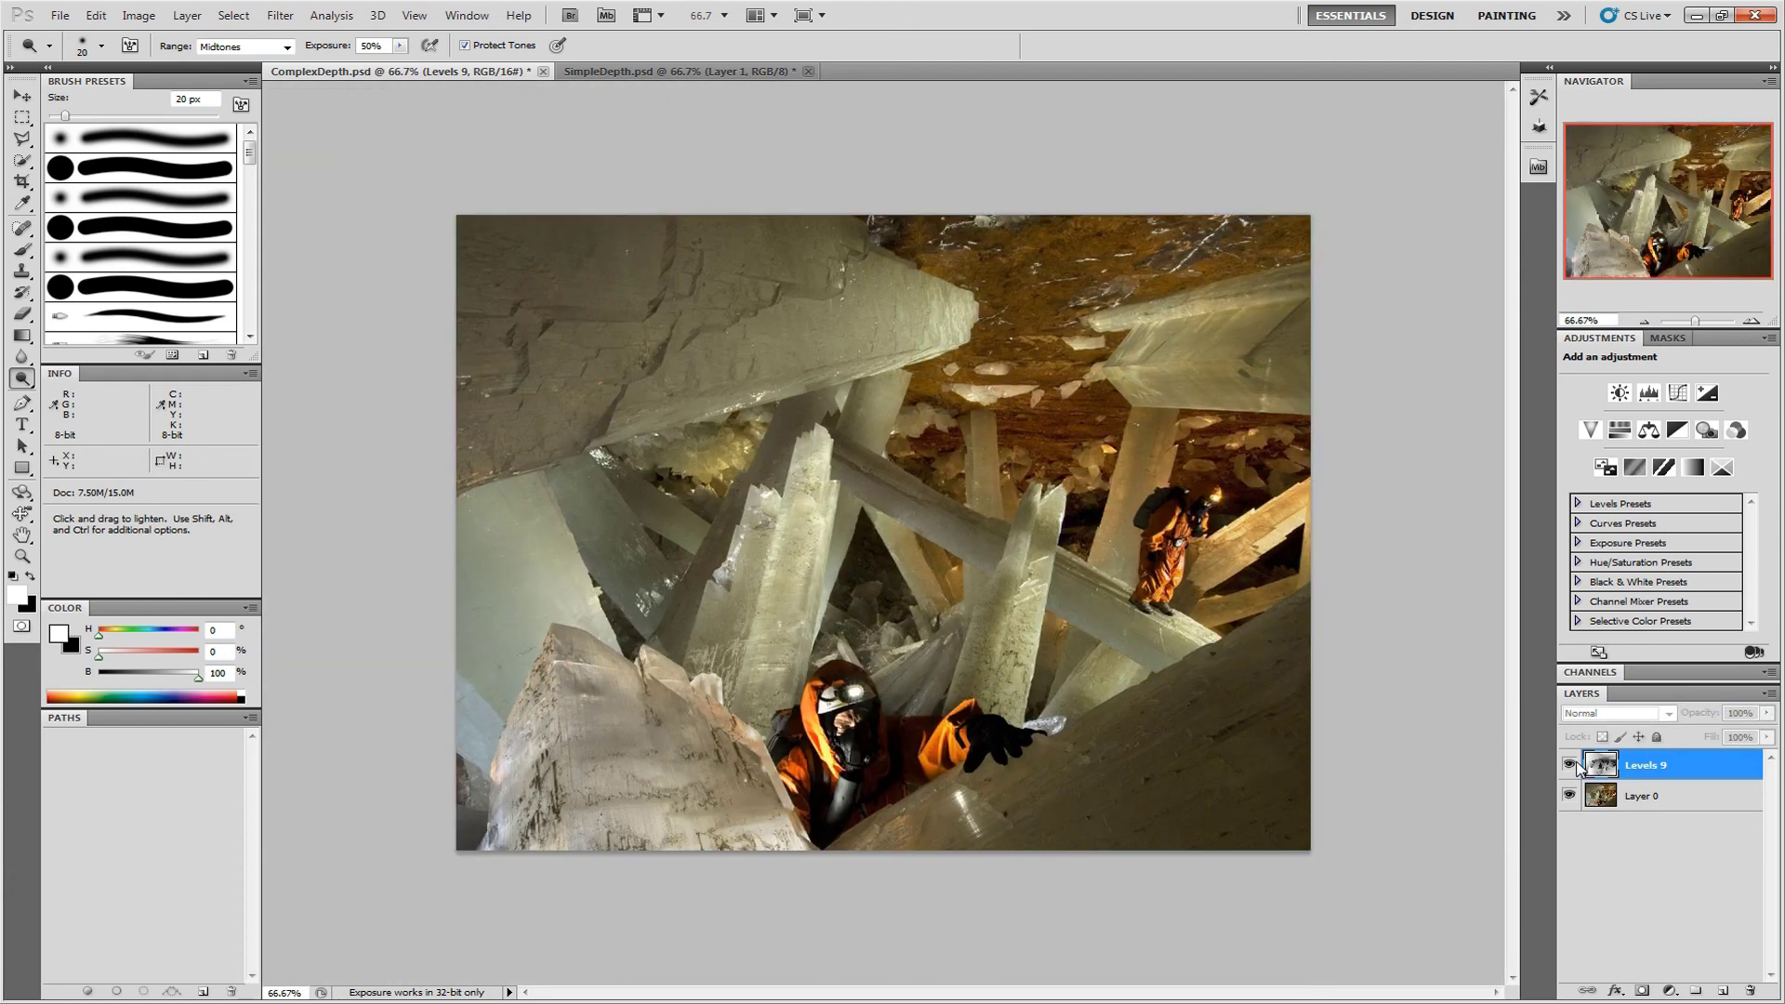
click(1571, 765)
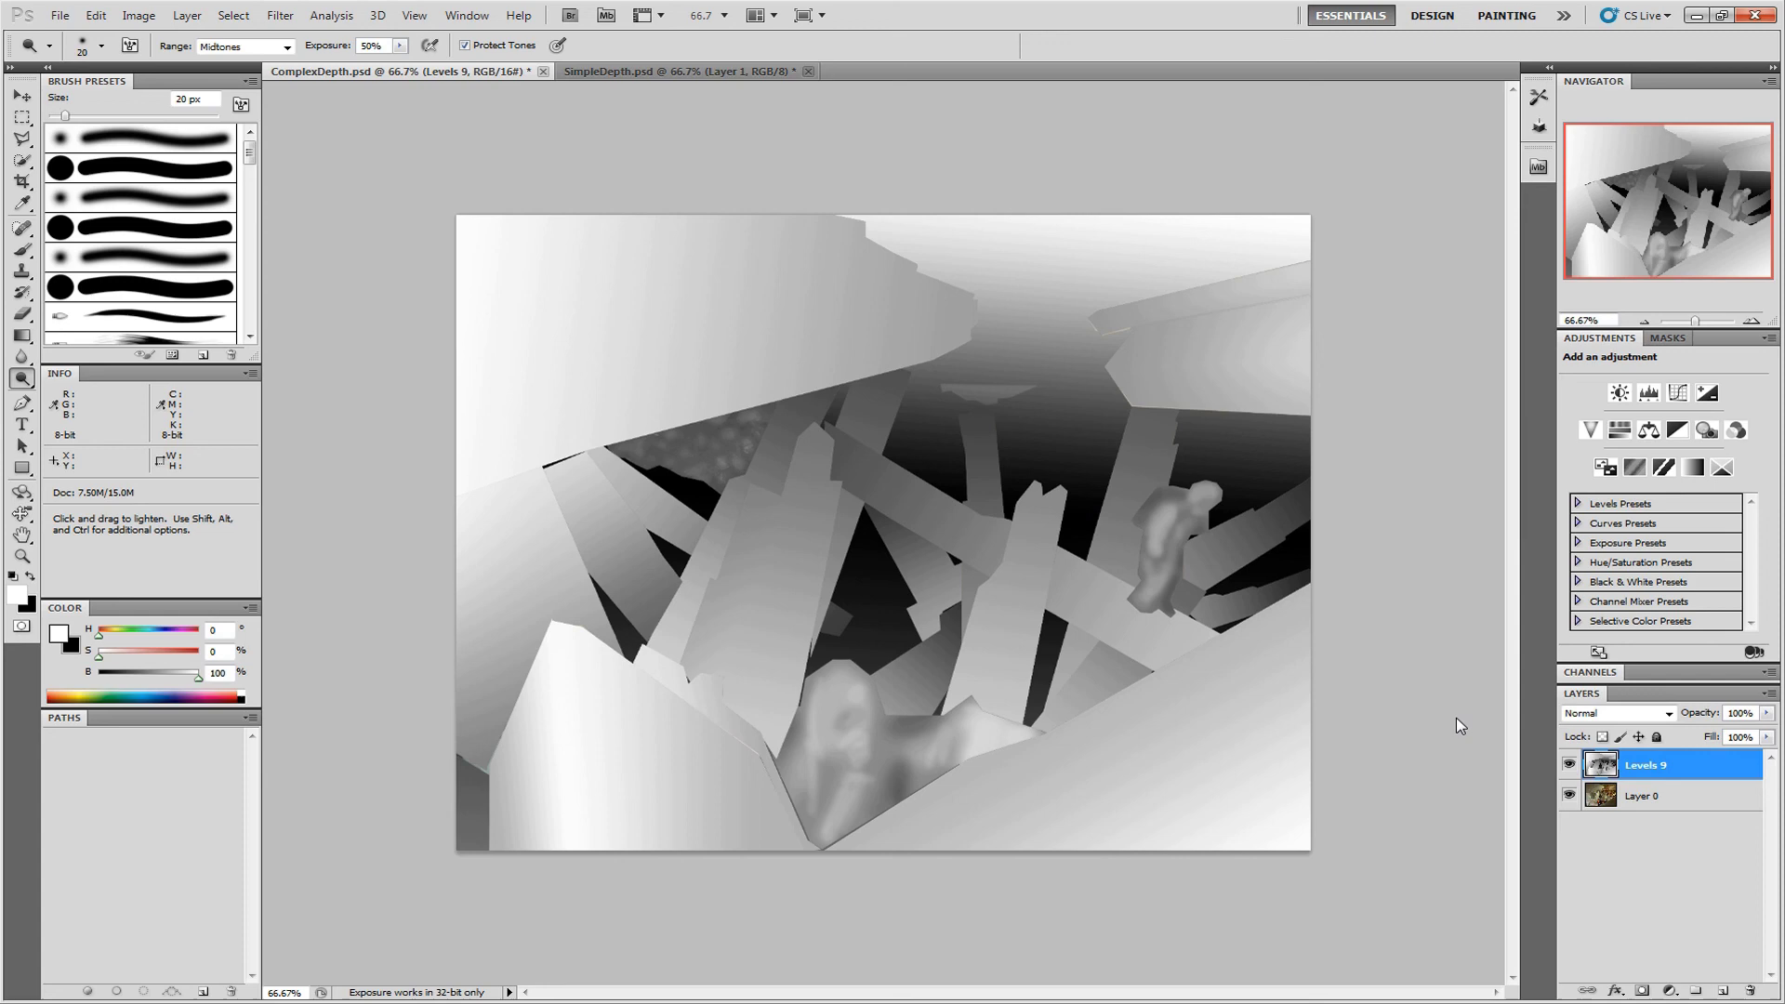